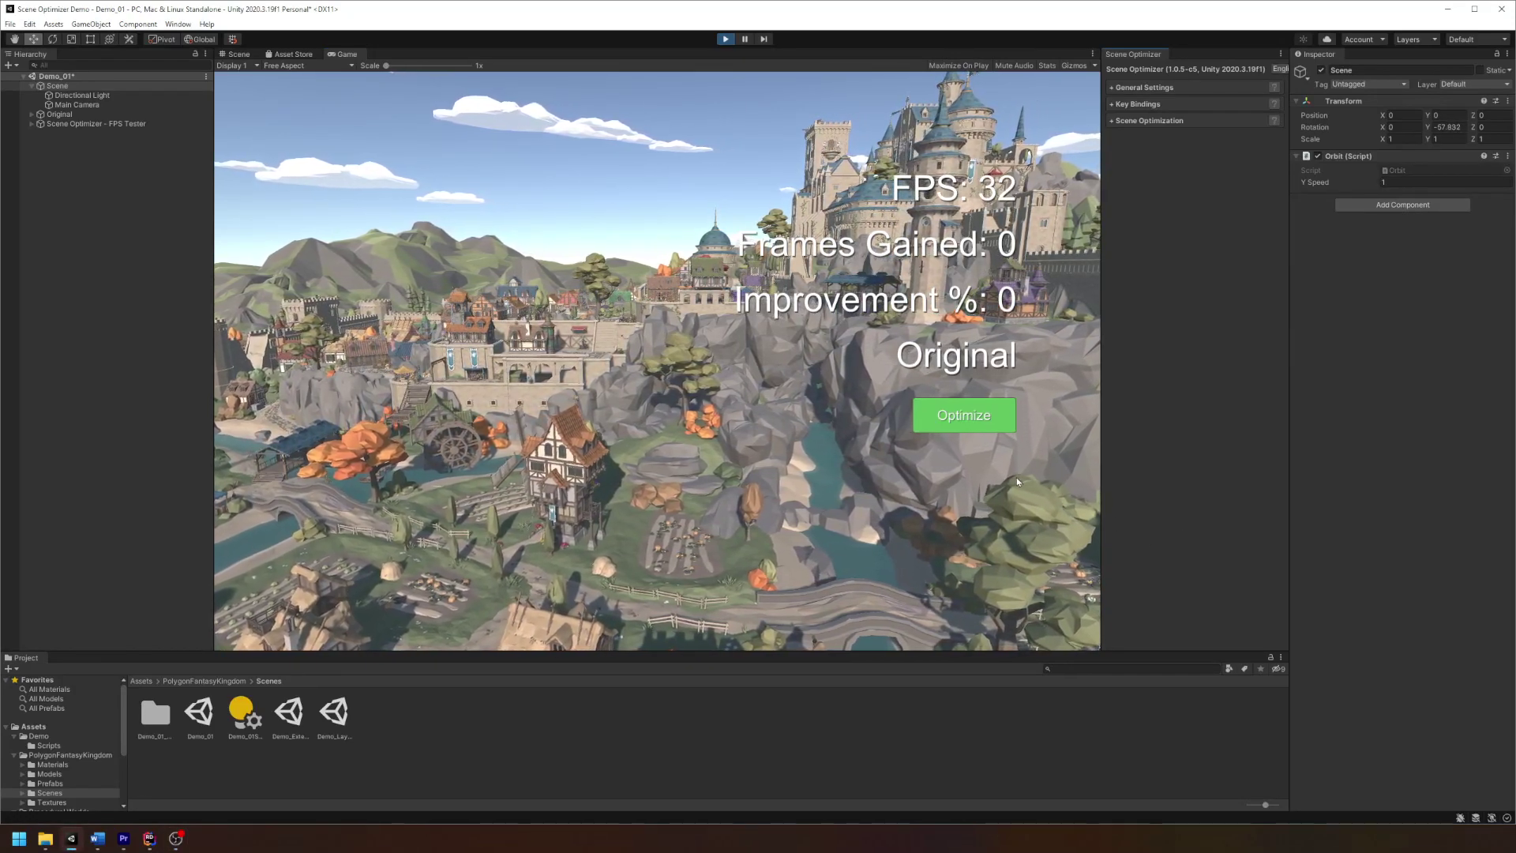
# Step: Optimize the demo scene while it is playing
pyautogui.click(977, 420)
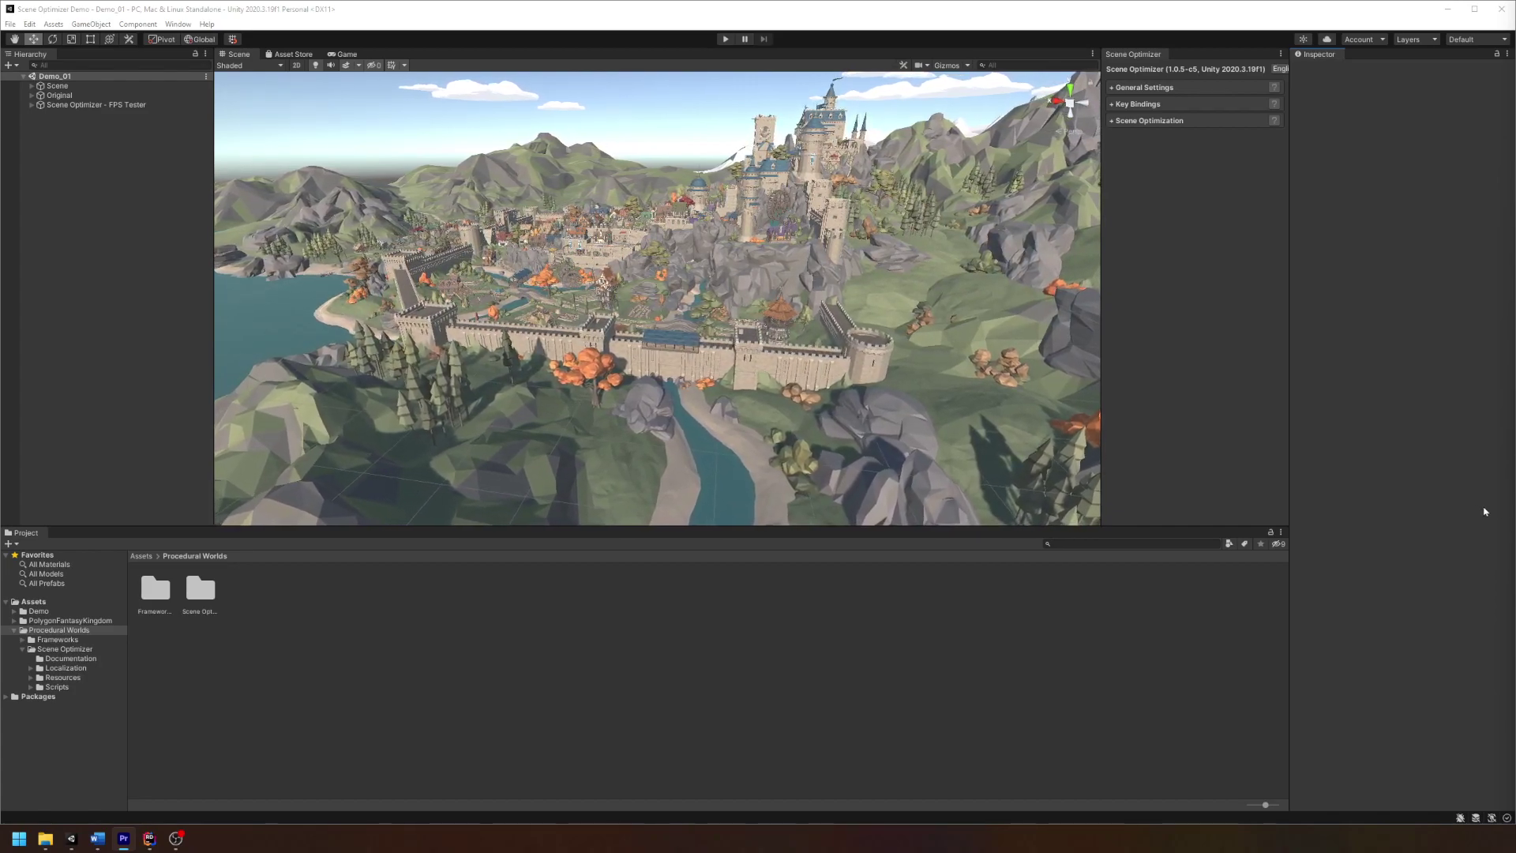
# Step: Browse the Procedural Worlds assets to Scene Optimizer's Documentation folder and select the Scene Optimizer Documentation file
pyautogui.click(77, 630)
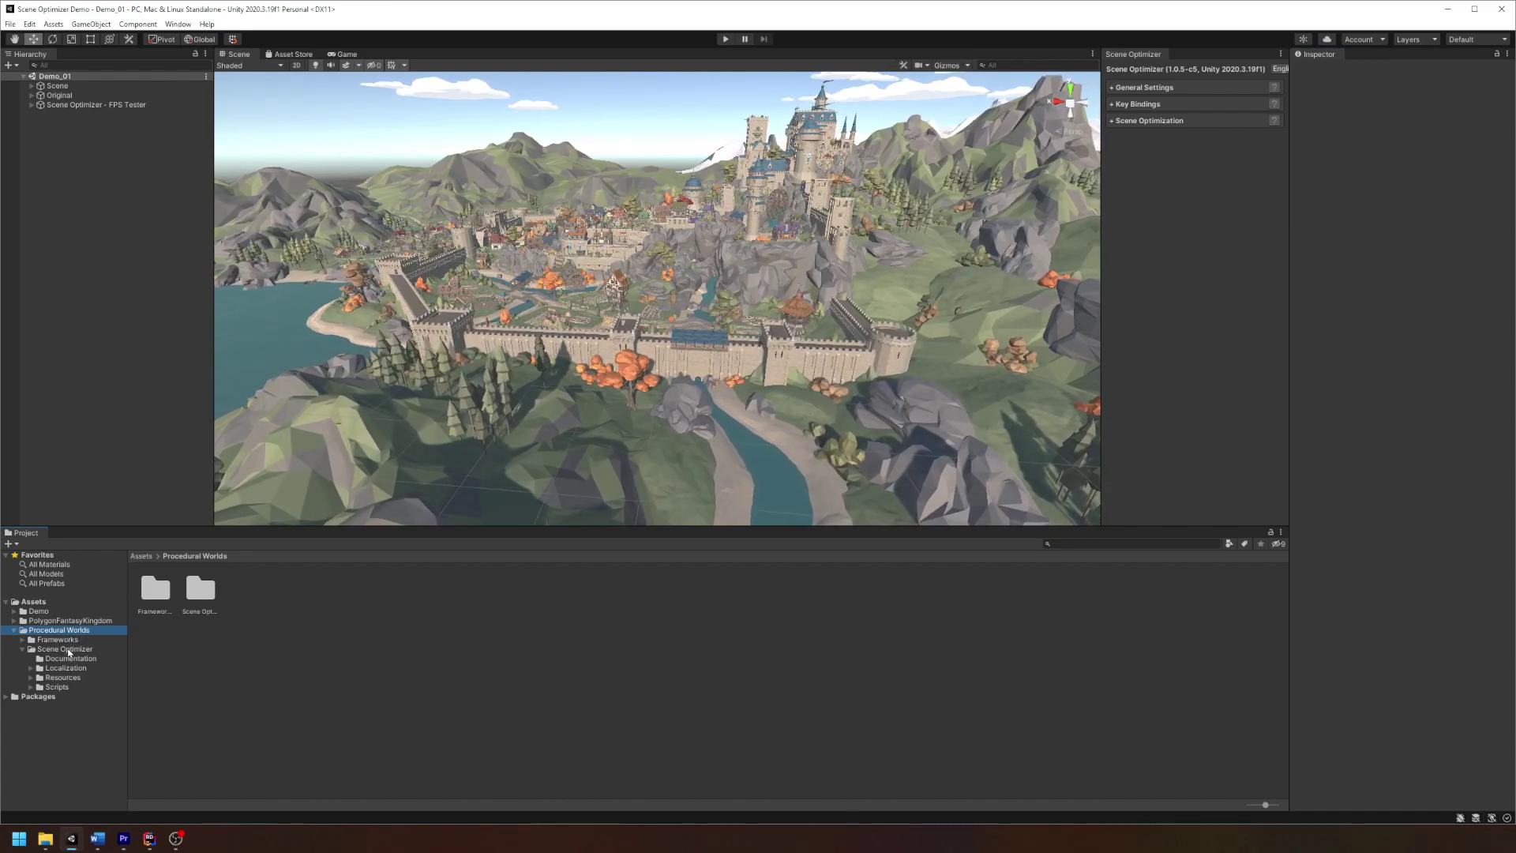
pyautogui.click(70, 649)
pyautogui.click(70, 657)
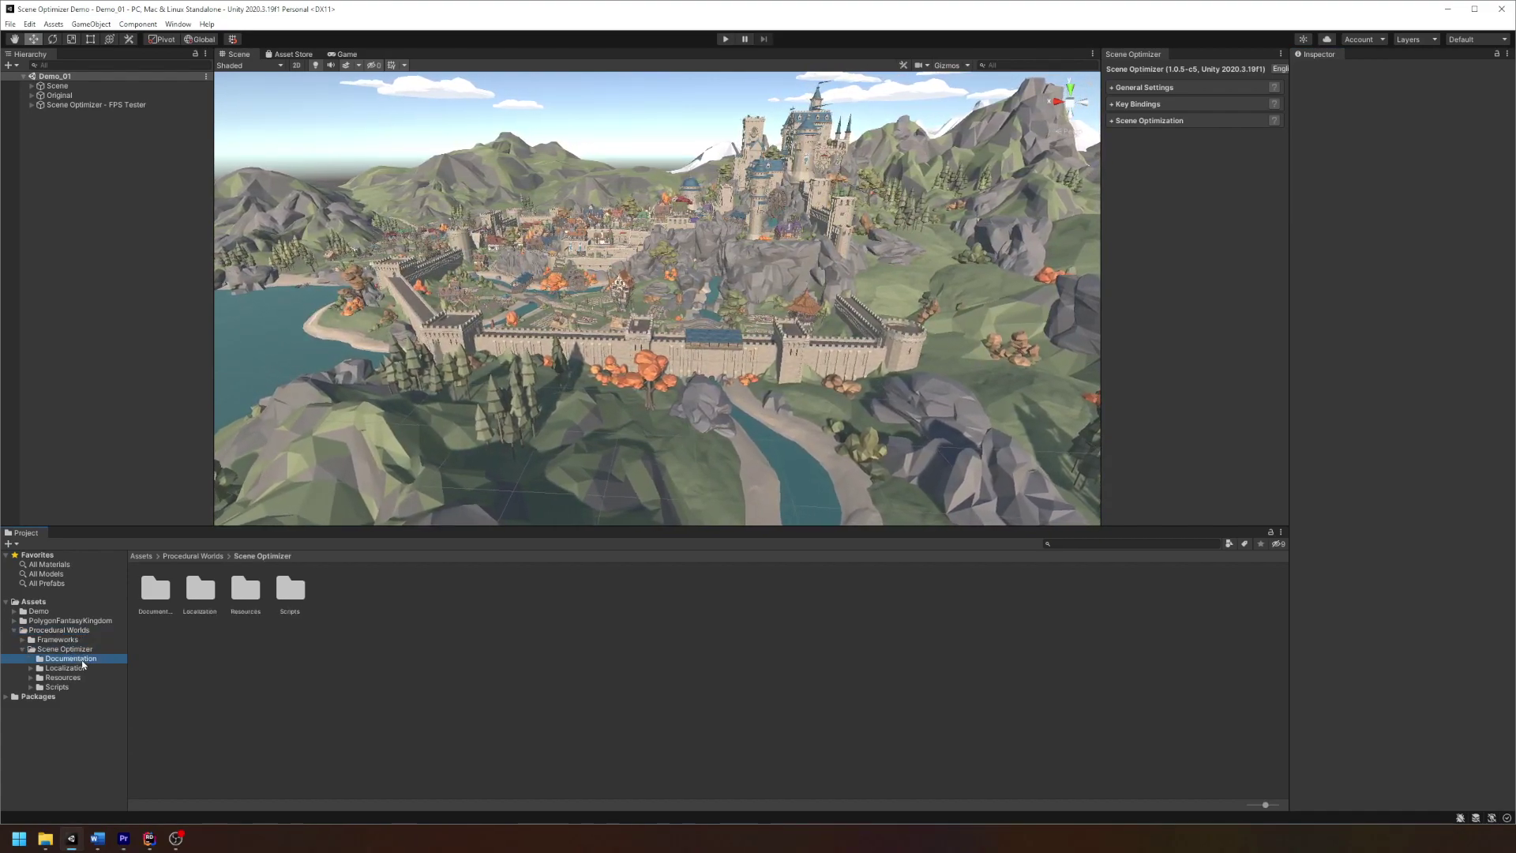
pyautogui.click(156, 606)
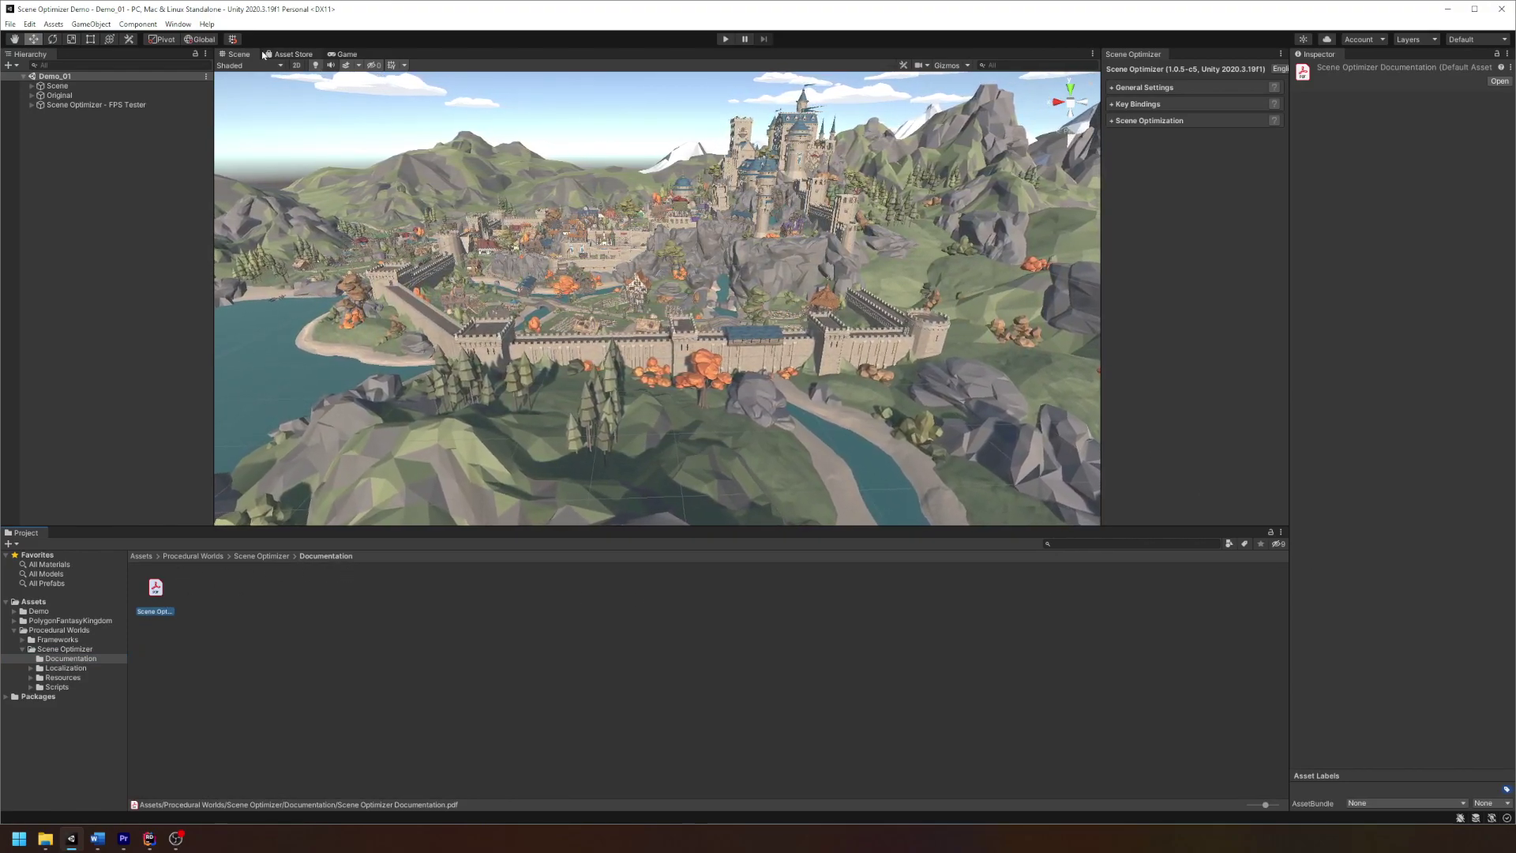
# Step: Profile the Editor's performance with the Profiler, and close the Profiler window
pyautogui.click(177, 23)
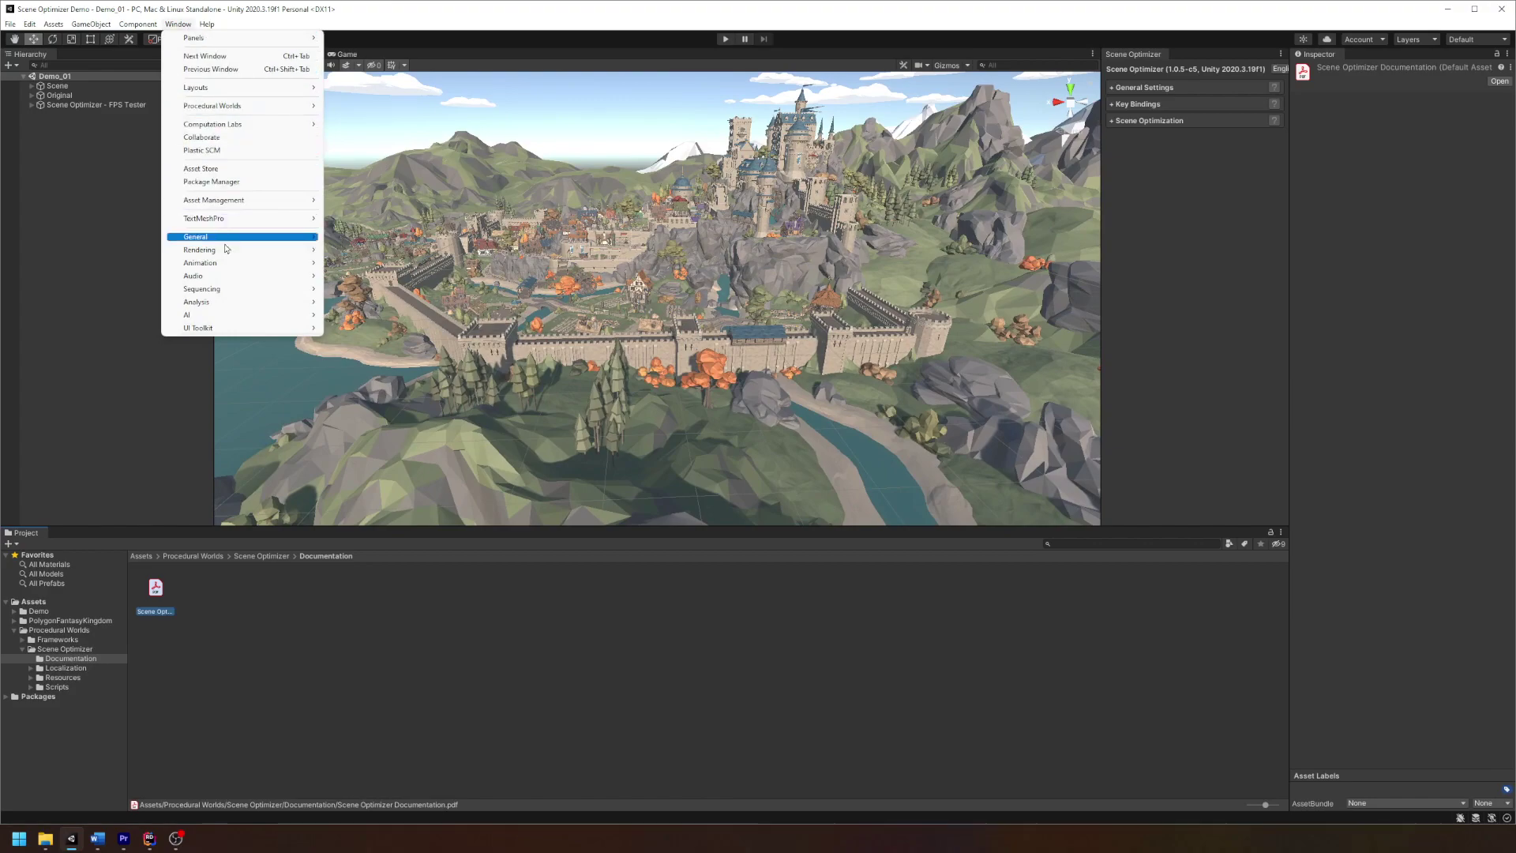
pyautogui.moveTo(237, 302)
pyautogui.click(405, 300)
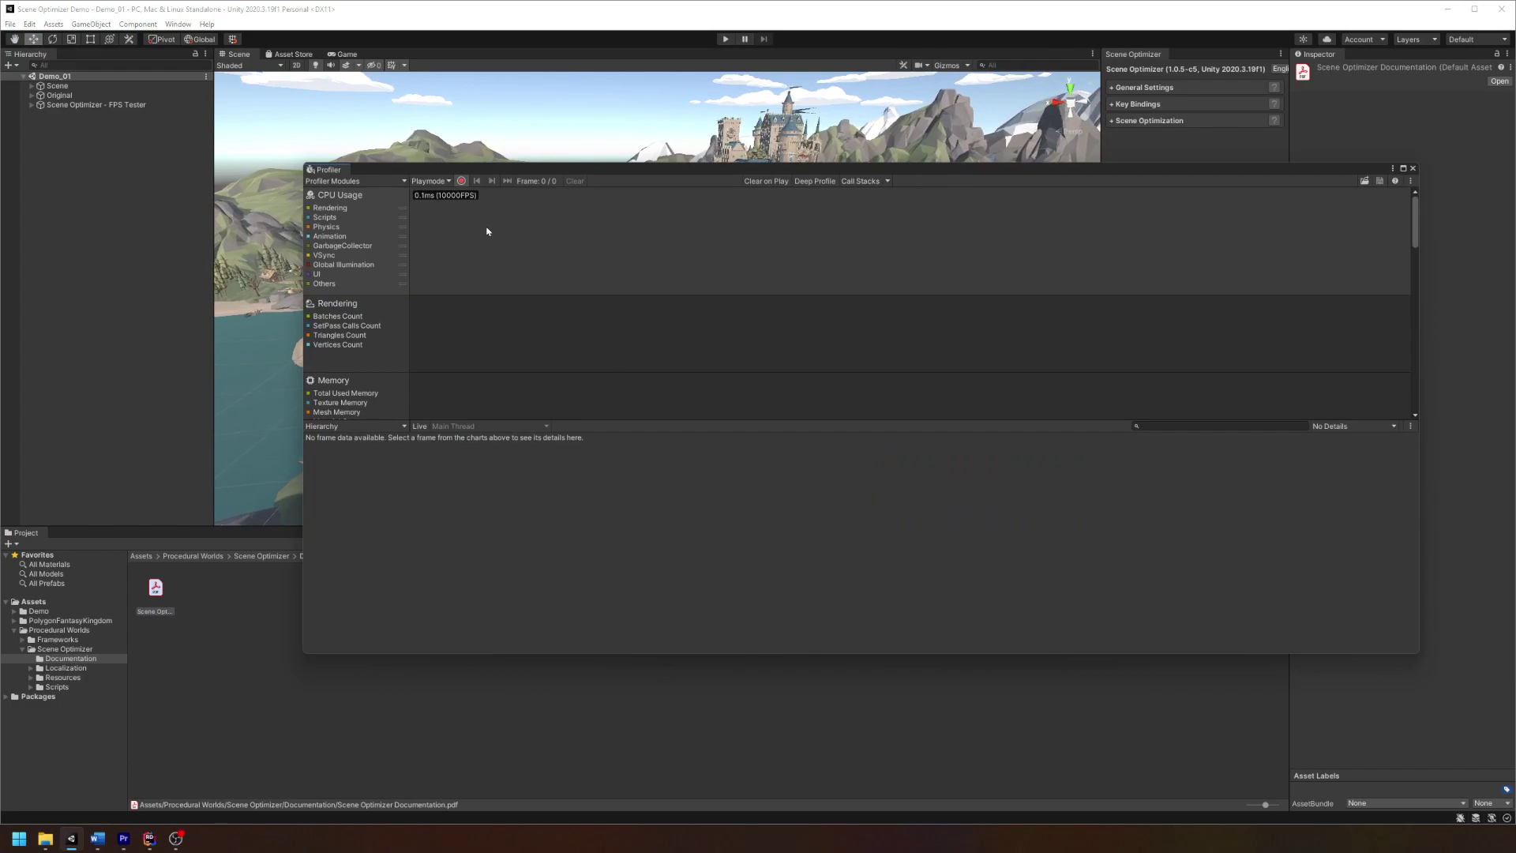
pyautogui.click(429, 180)
pyautogui.click(461, 214)
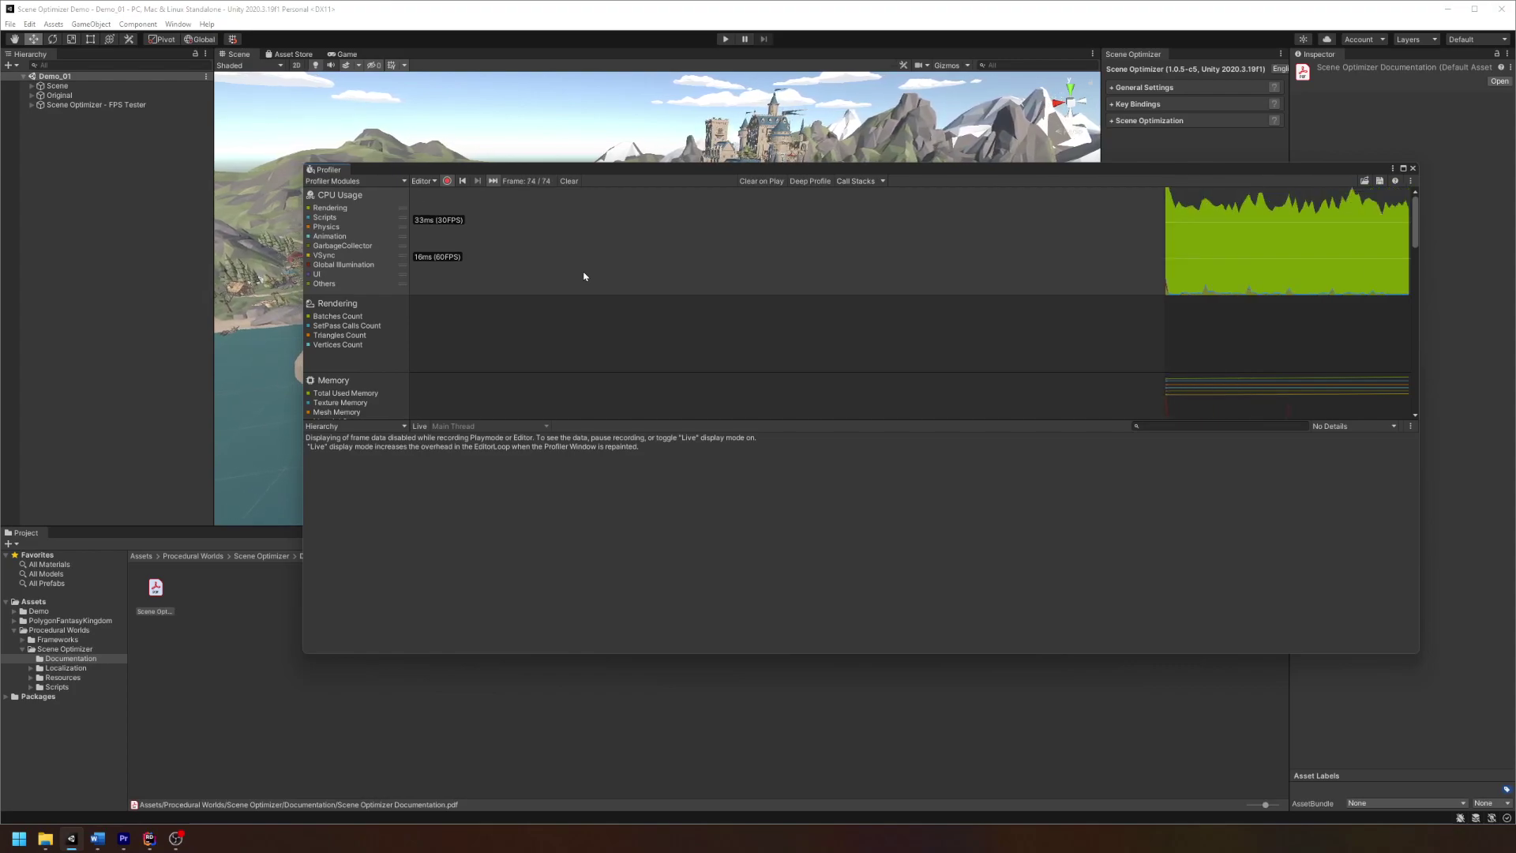
pyautogui.click(1412, 168)
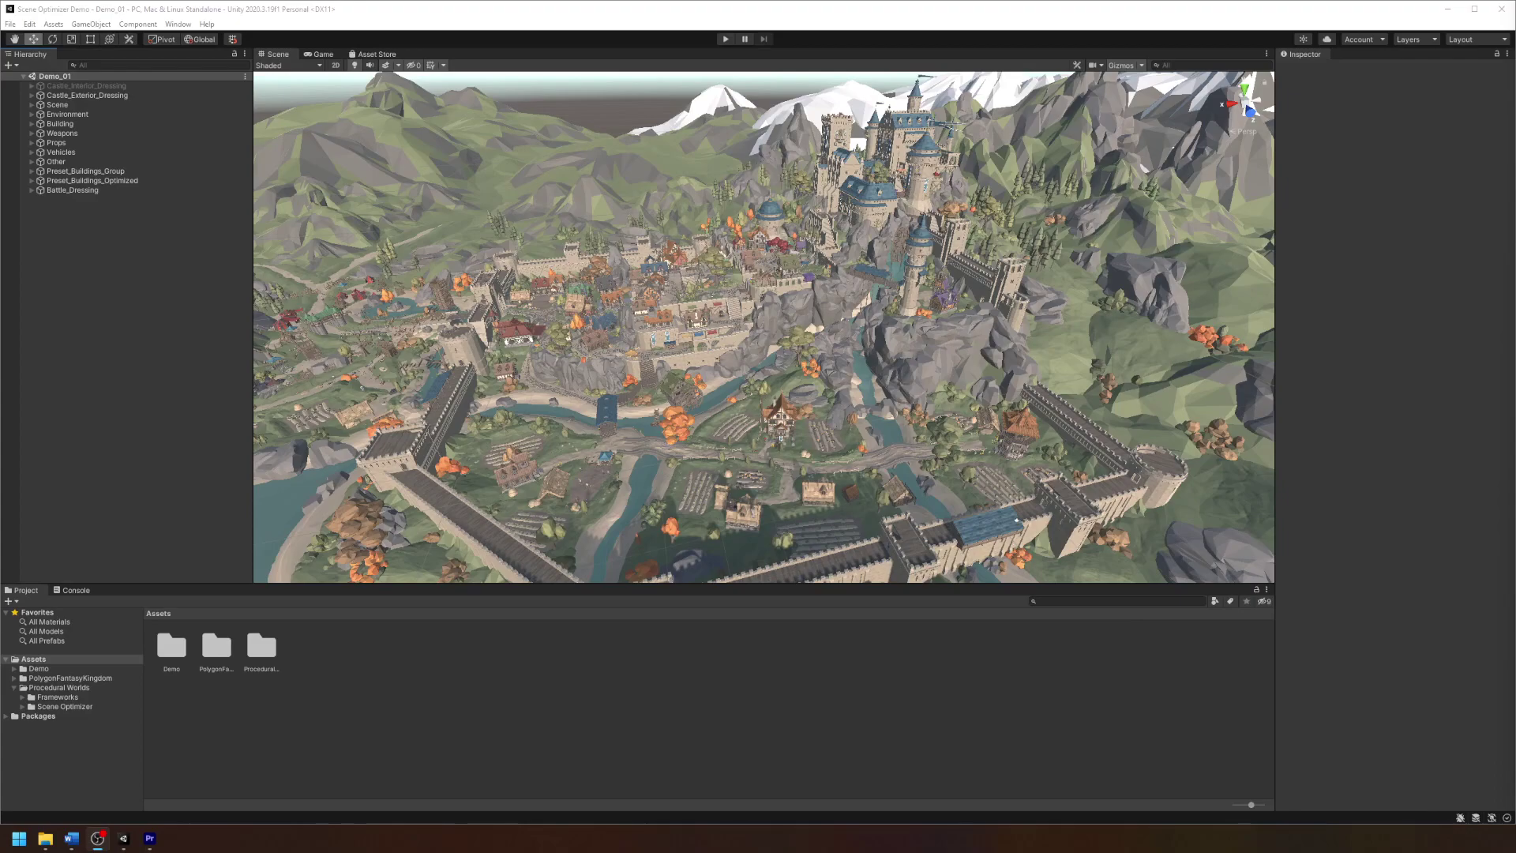
# Step: Play the Demo_01 scene and check its rendering statistics in the Game view
pyautogui.click(71, 678)
pyautogui.click(79, 76)
pyautogui.click(724, 39)
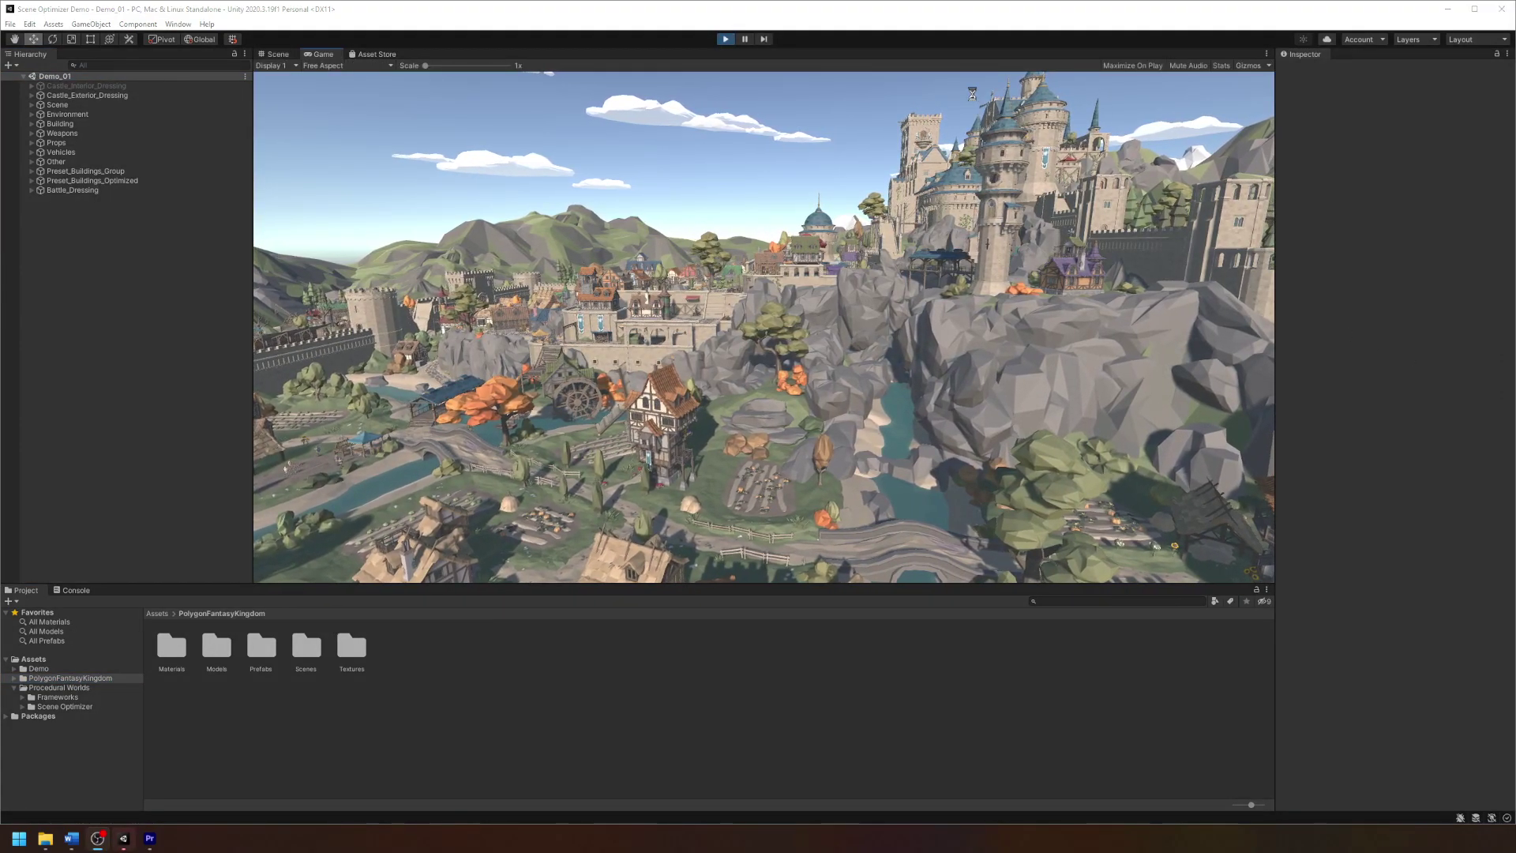
pyautogui.click(1219, 66)
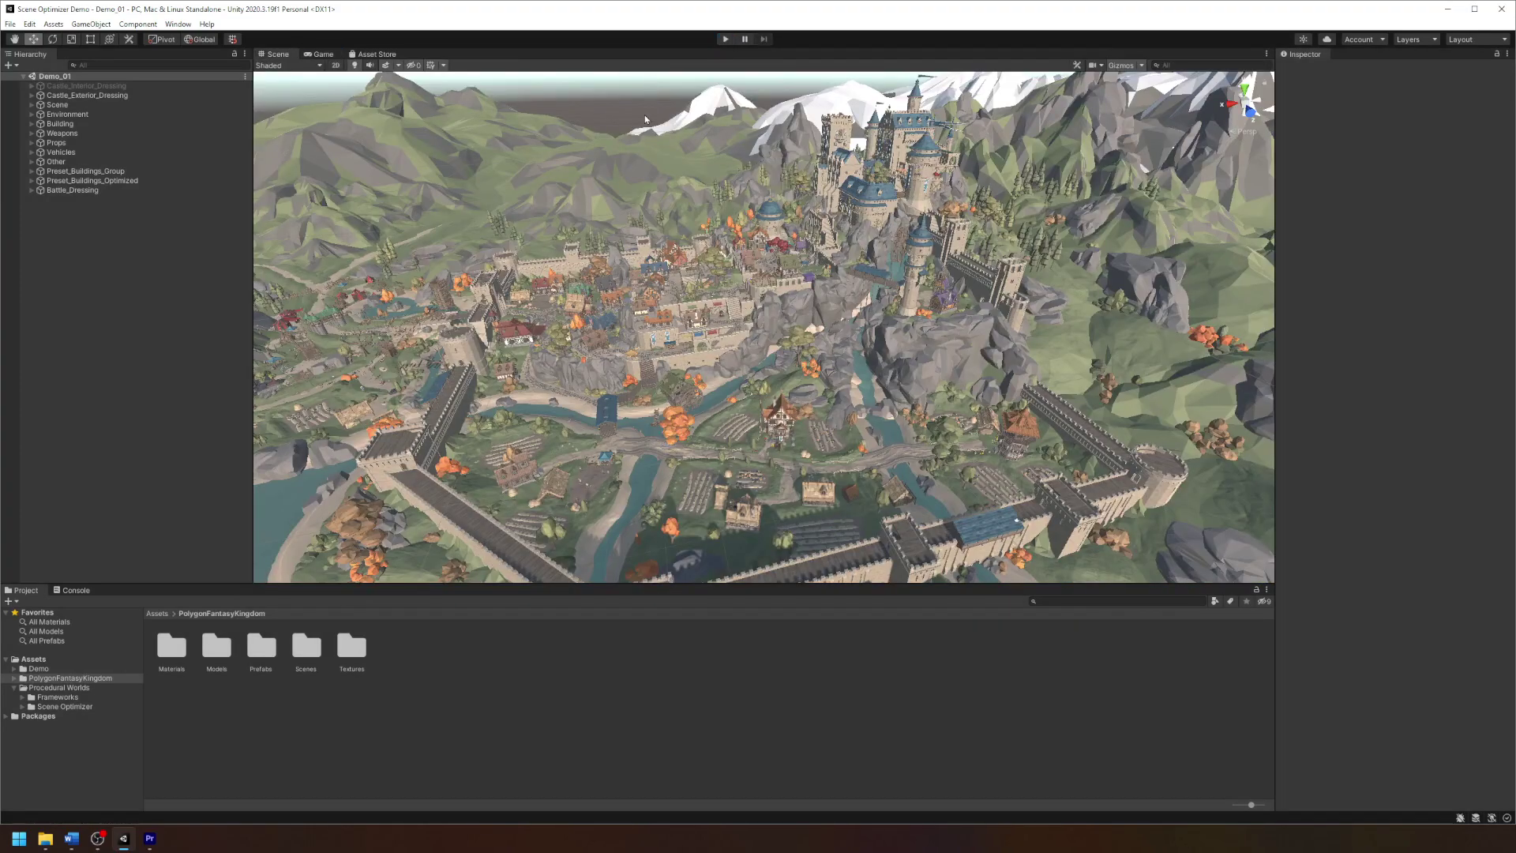
# Step: Box-select the town buildings in the middle of the scene and examine them from several angles and distances
pyautogui.moveTo(801, 268); pyautogui.dragTo(509, 440)
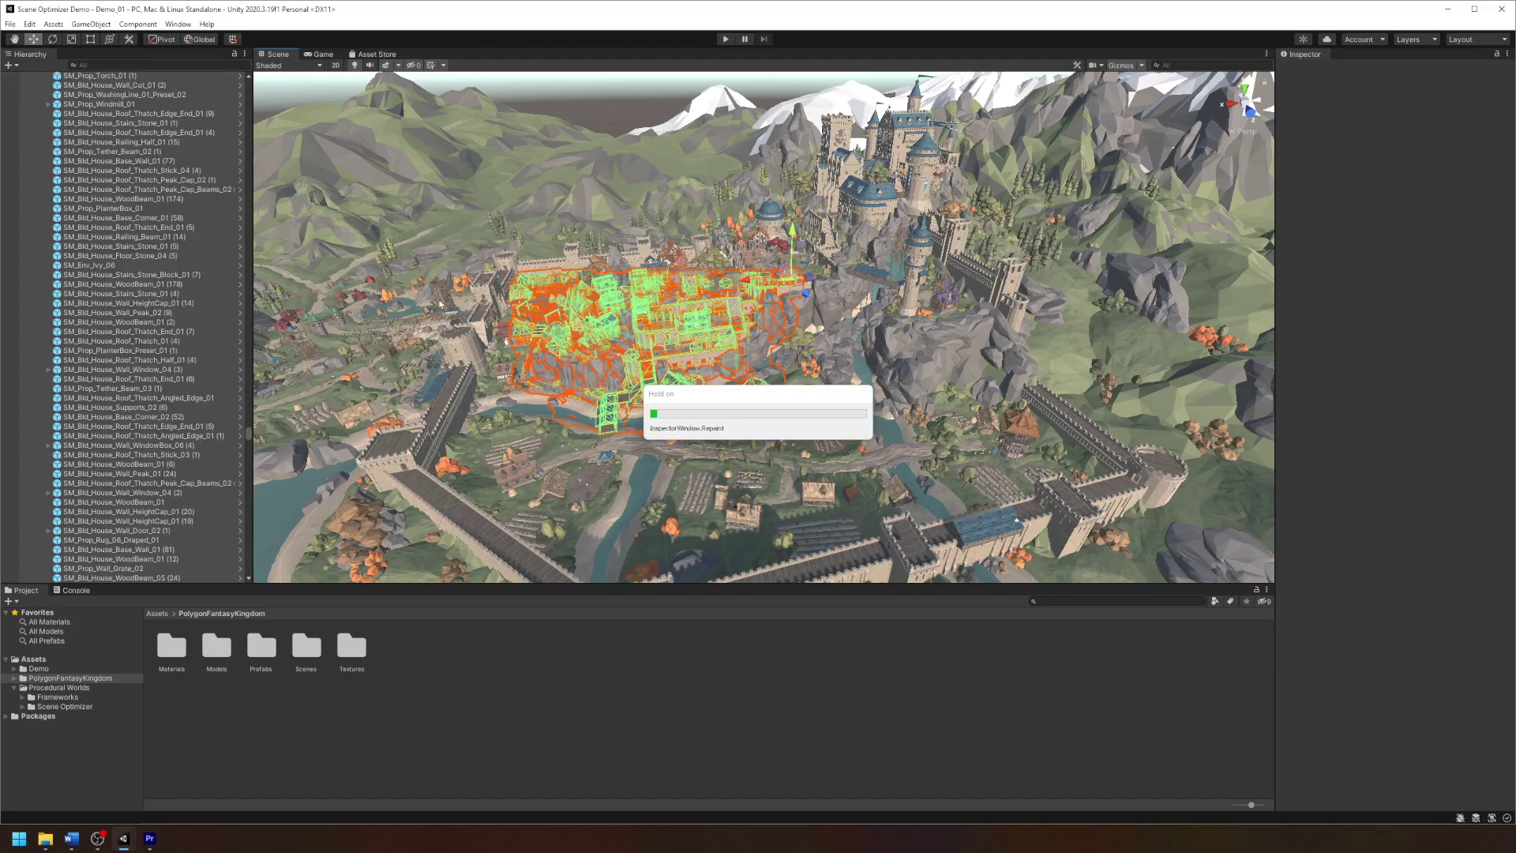
pyautogui.scroll(-5, 181, 246)
pyautogui.scroll(-5, 178, 245)
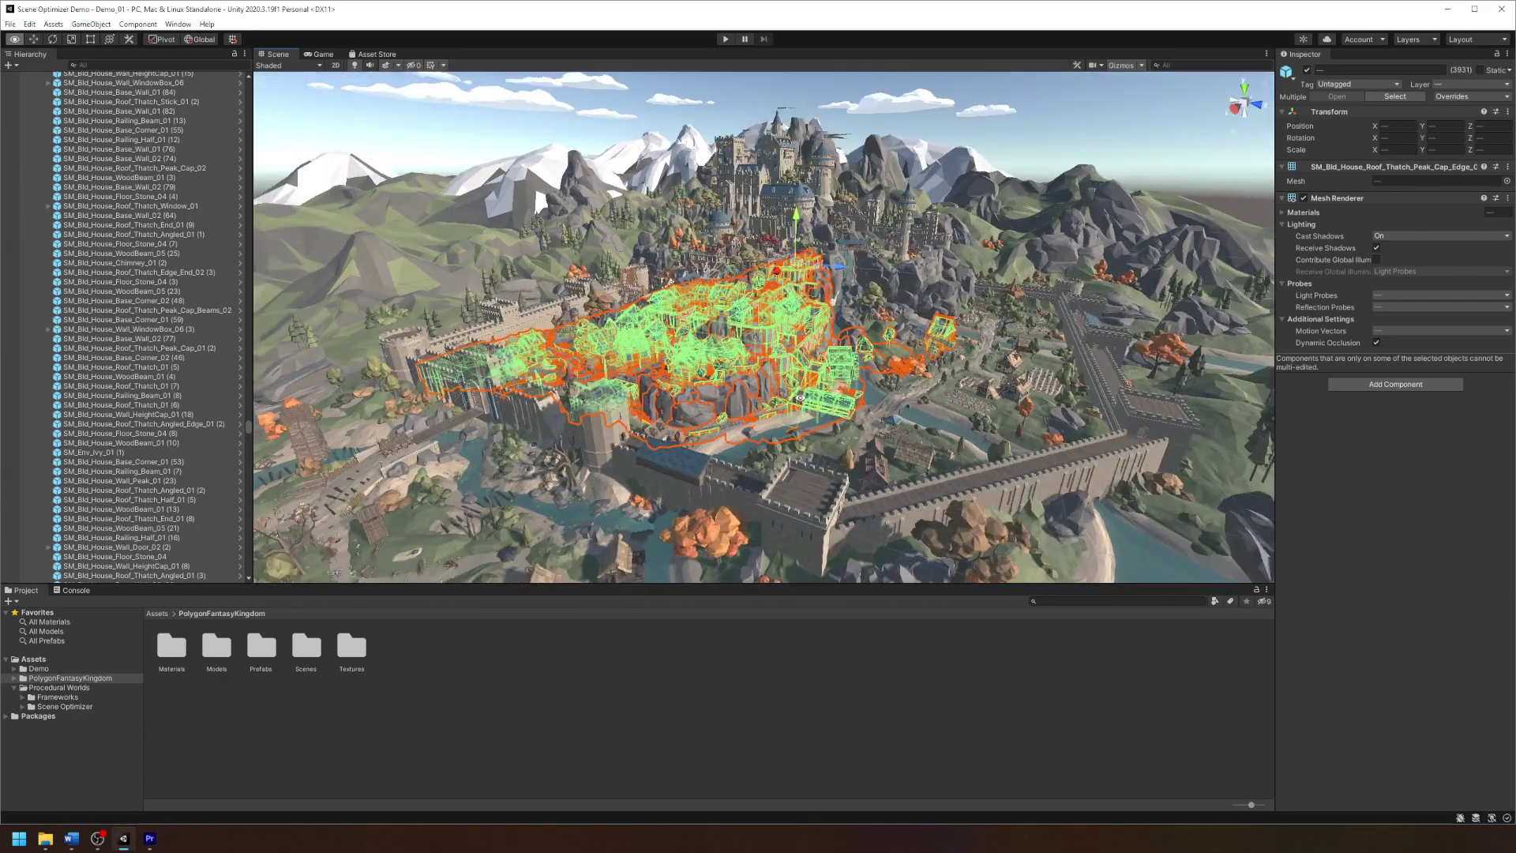
pyautogui.keyDown('alt'); pyautogui.moveTo(506, 450); pyautogui.dragTo(285, 452); pyautogui.keyUp('alt')
pyautogui.click(249, 428)
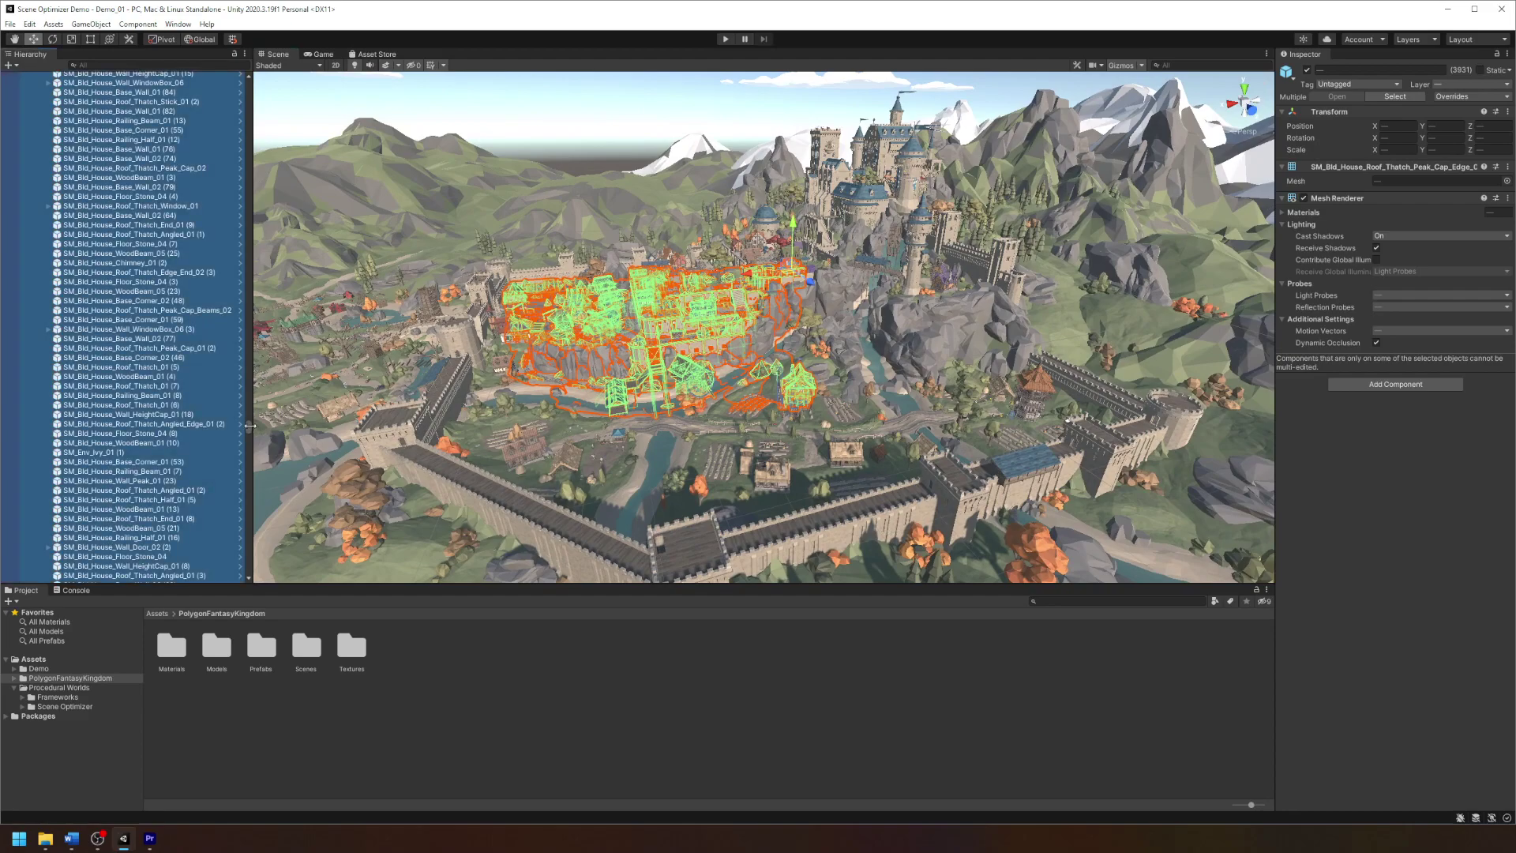
pyautogui.scroll(-15, 478, 428)
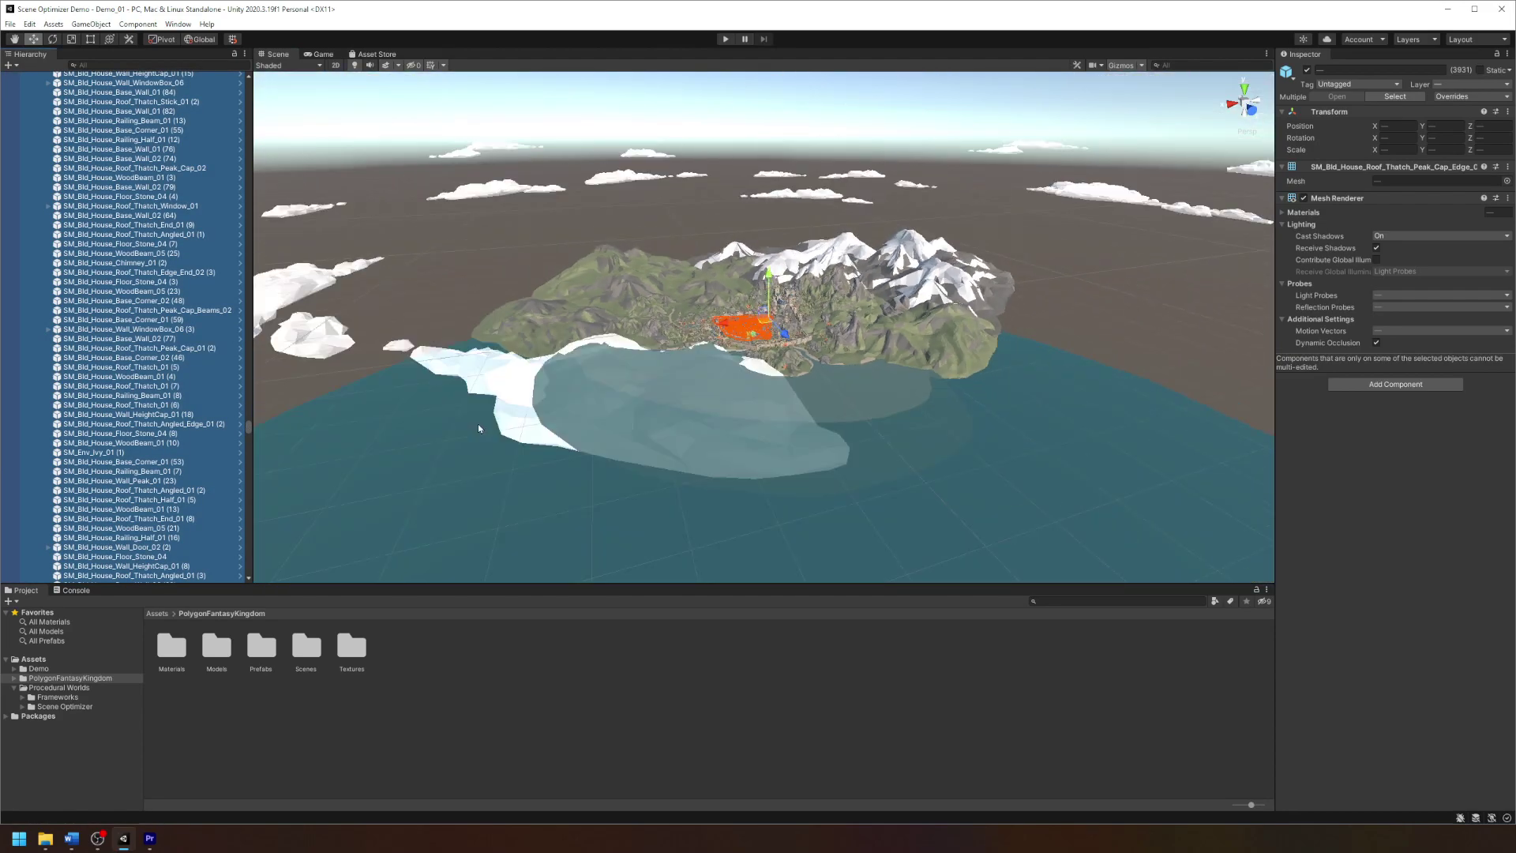
pyautogui.scroll(10, 479, 428)
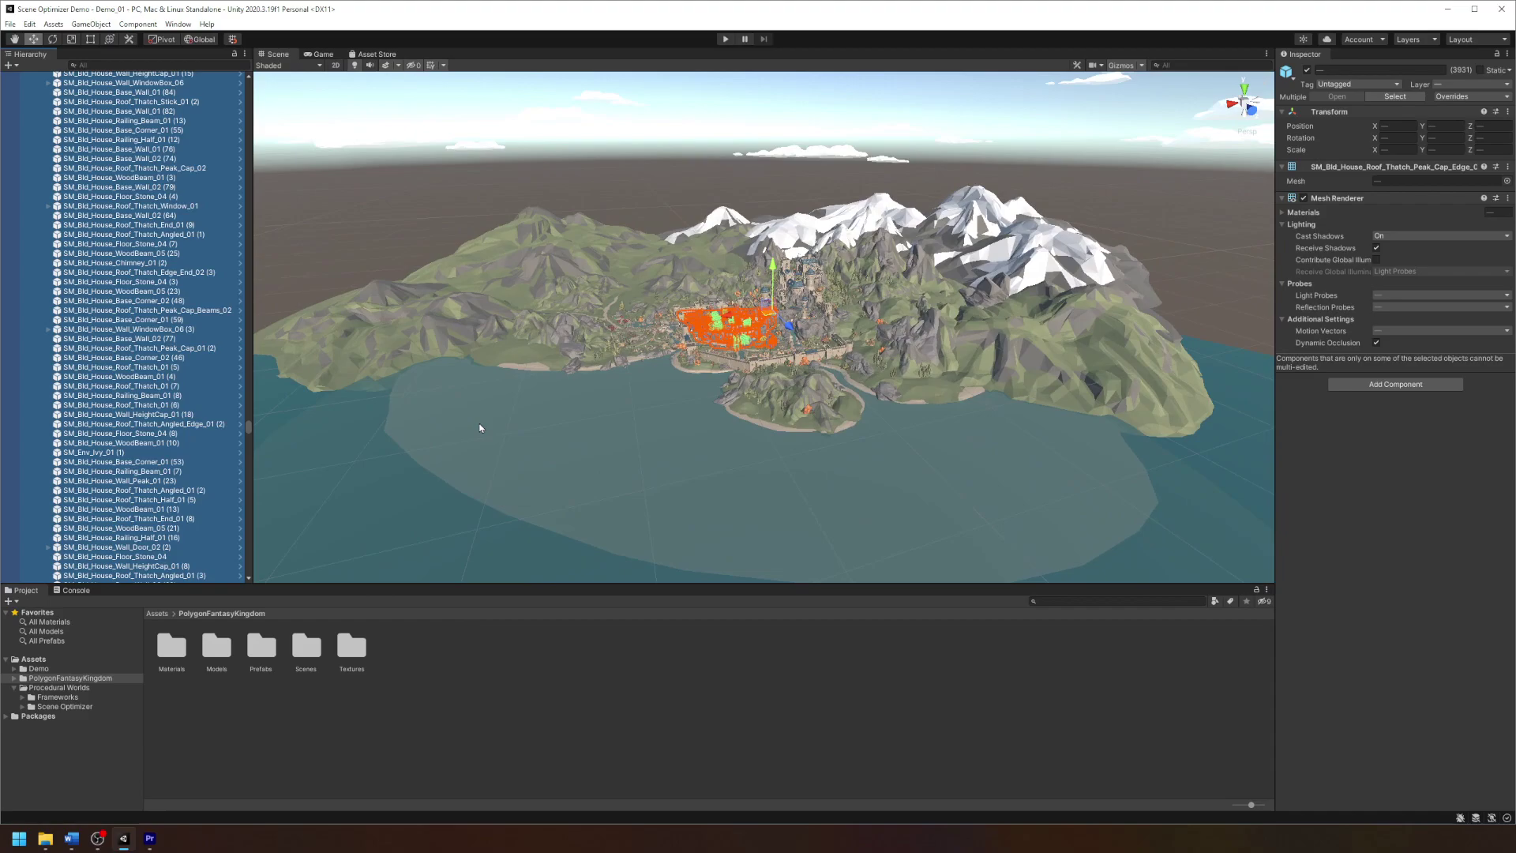
pyautogui.scroll(8, 479, 427)
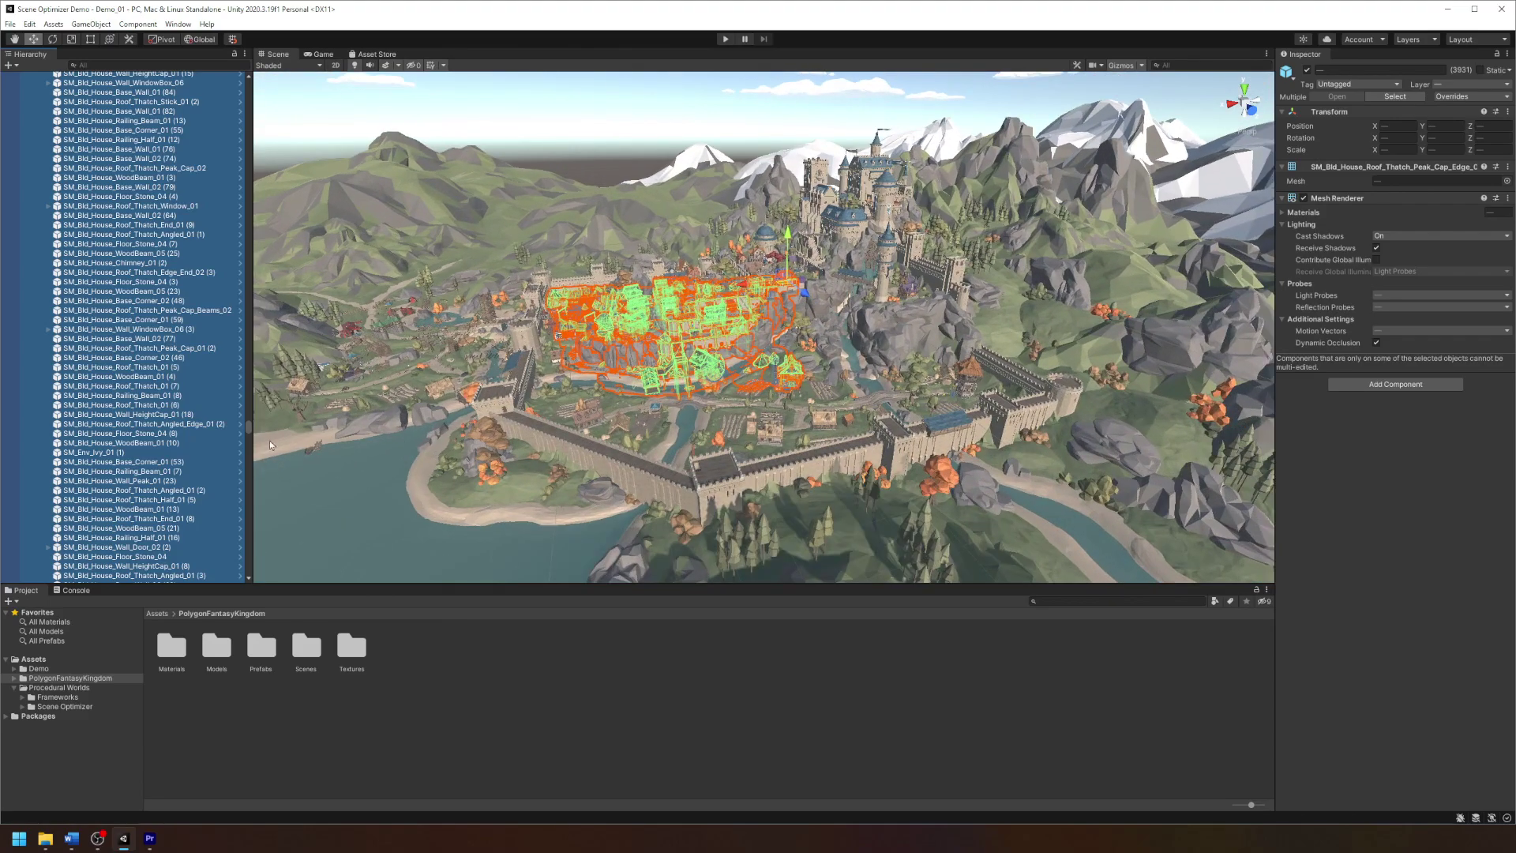
# Step: Collapse all object groups under Demo_01 in the hierarchy and clear the selection
pyautogui.moveTo(247, 435); pyautogui.dragTo(248, 83)
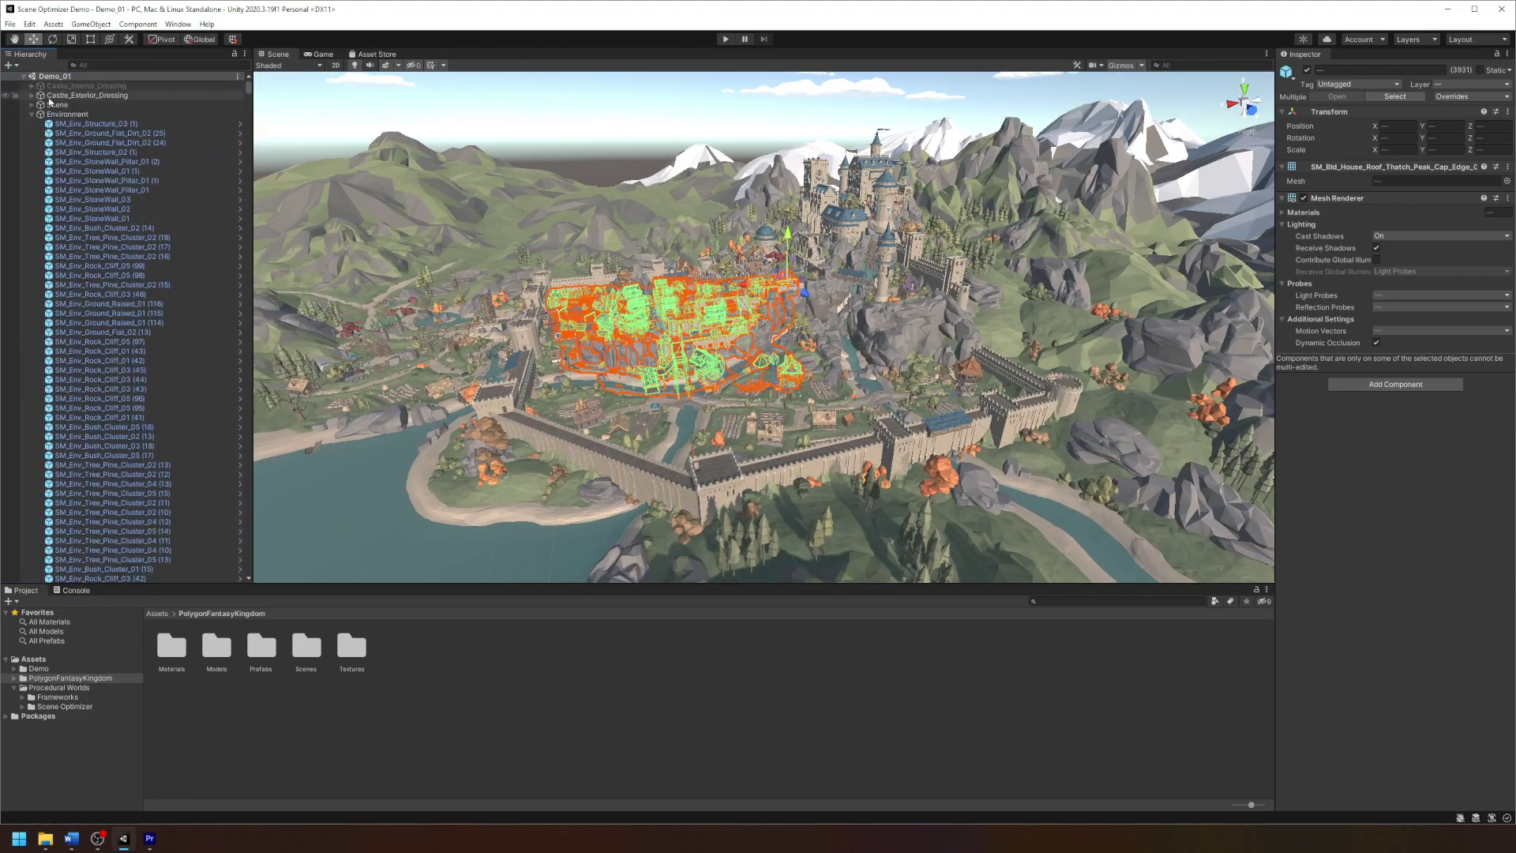
pyautogui.keyDown('alt'); pyautogui.click(25, 76); pyautogui.keyUp('alt')
pyautogui.click(24, 77)
pyautogui.click(141, 290)
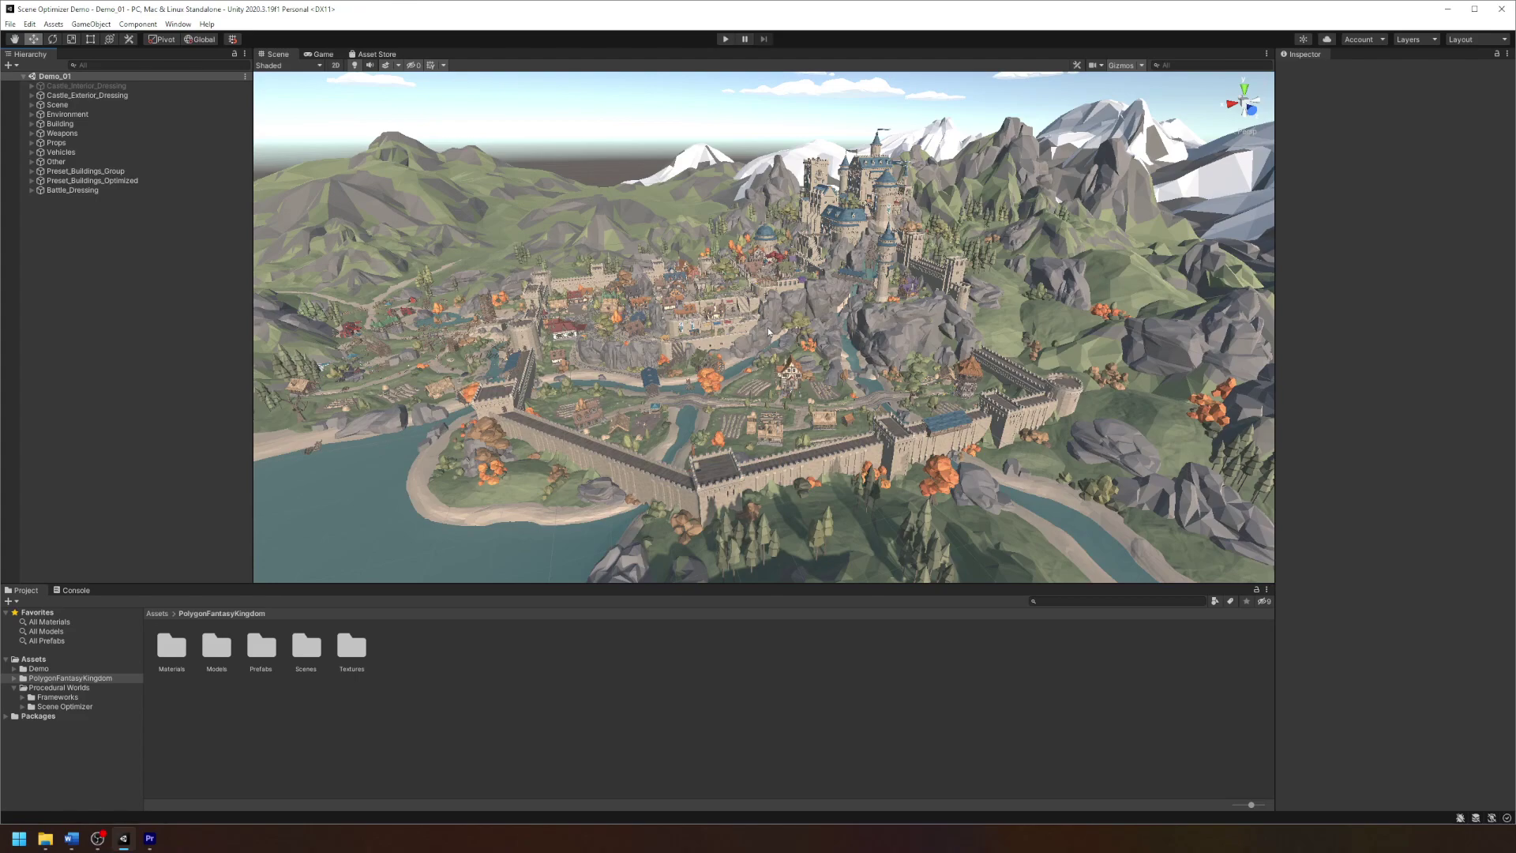
# Step: Open the Procedural Worlds Scene Optimizer main window and dock it between the Scene view and the Inspector
pyautogui.click(64, 706)
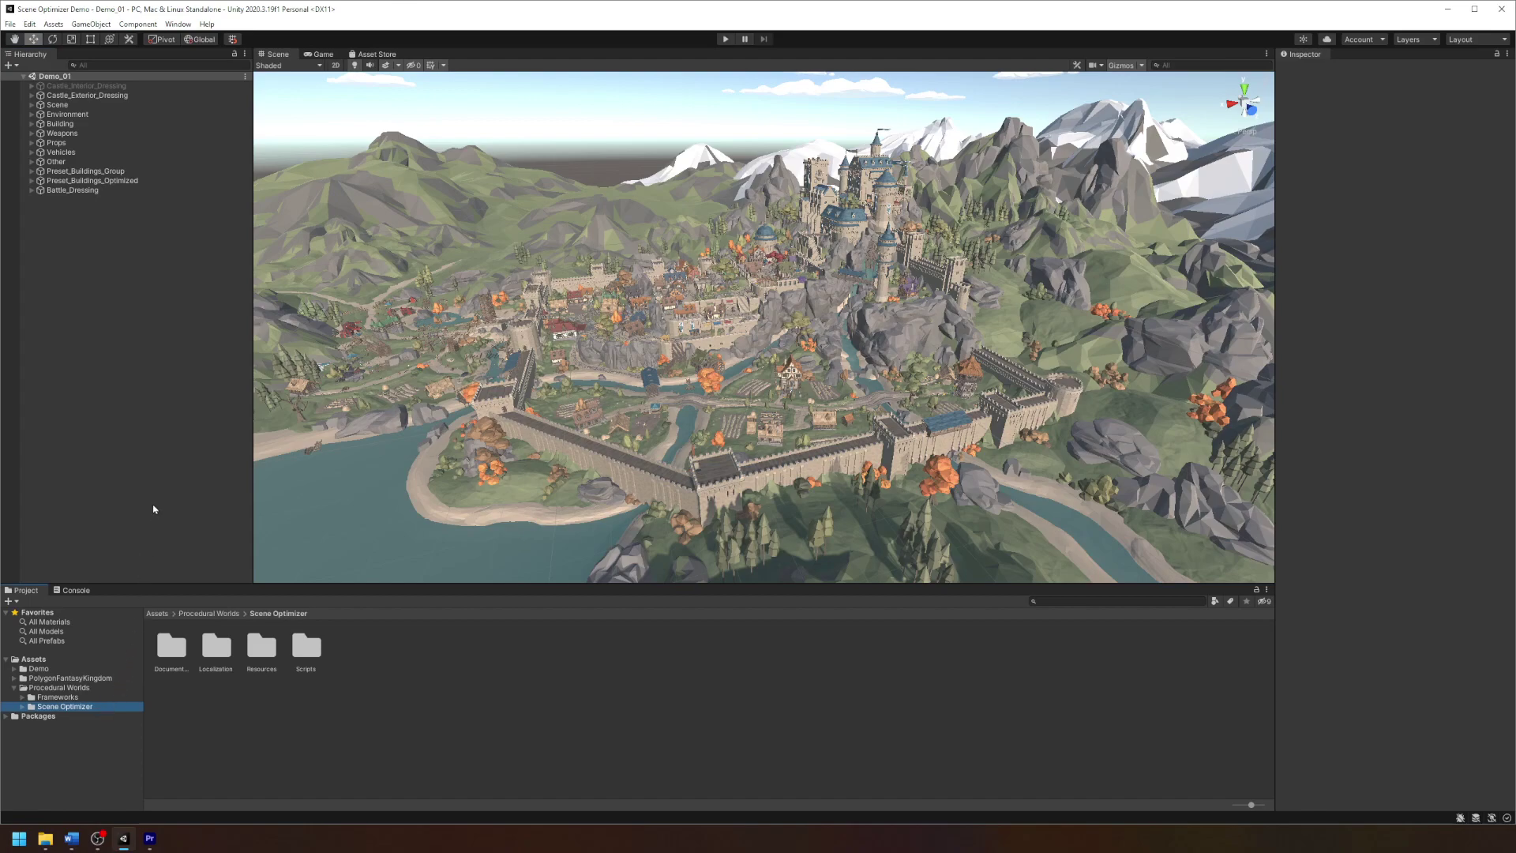
pyautogui.click(180, 24)
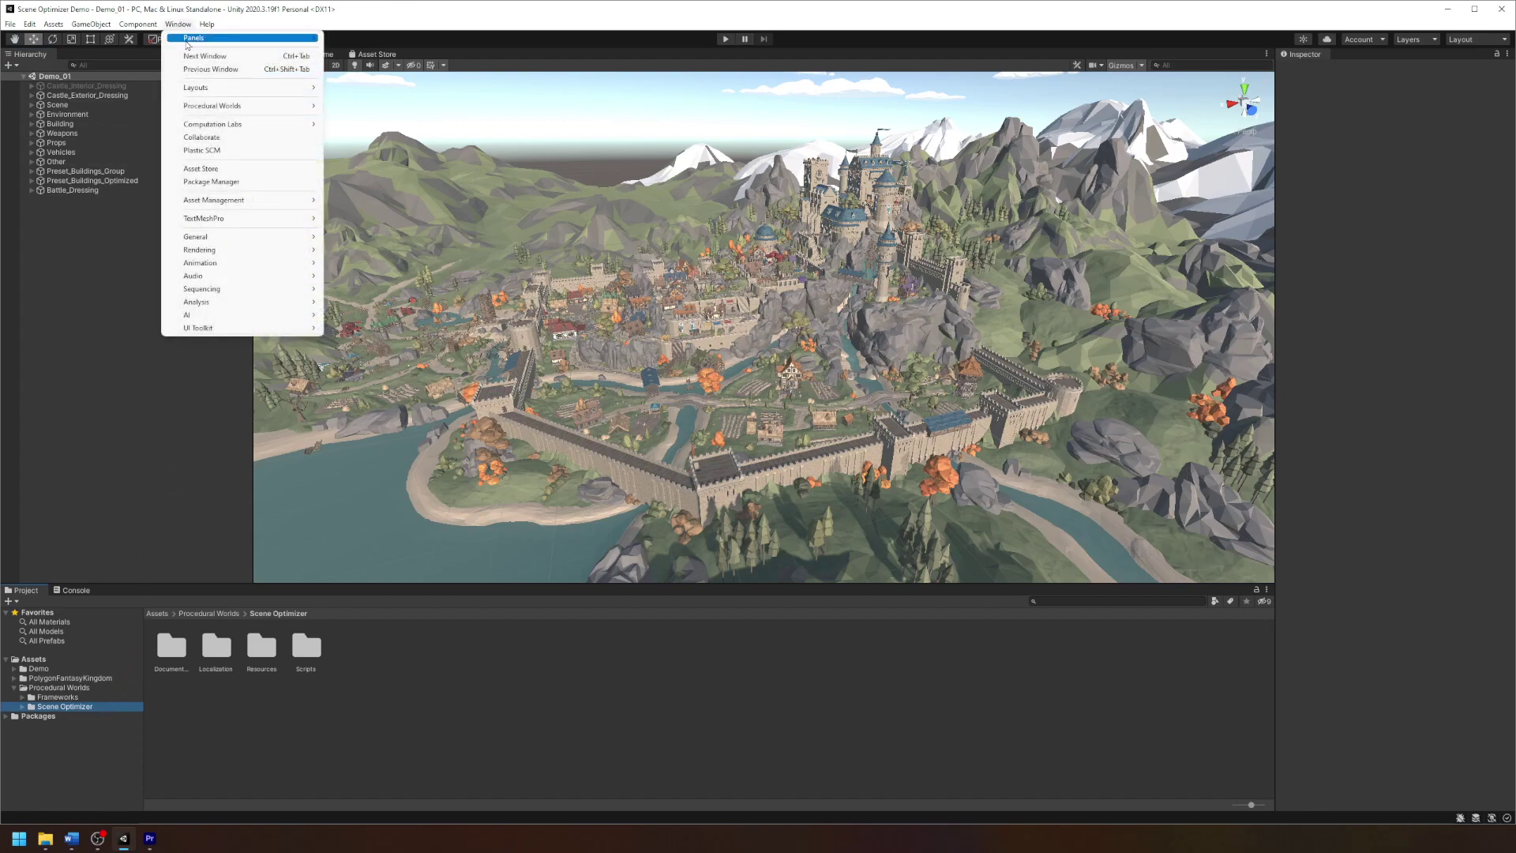
pyautogui.moveTo(229, 113)
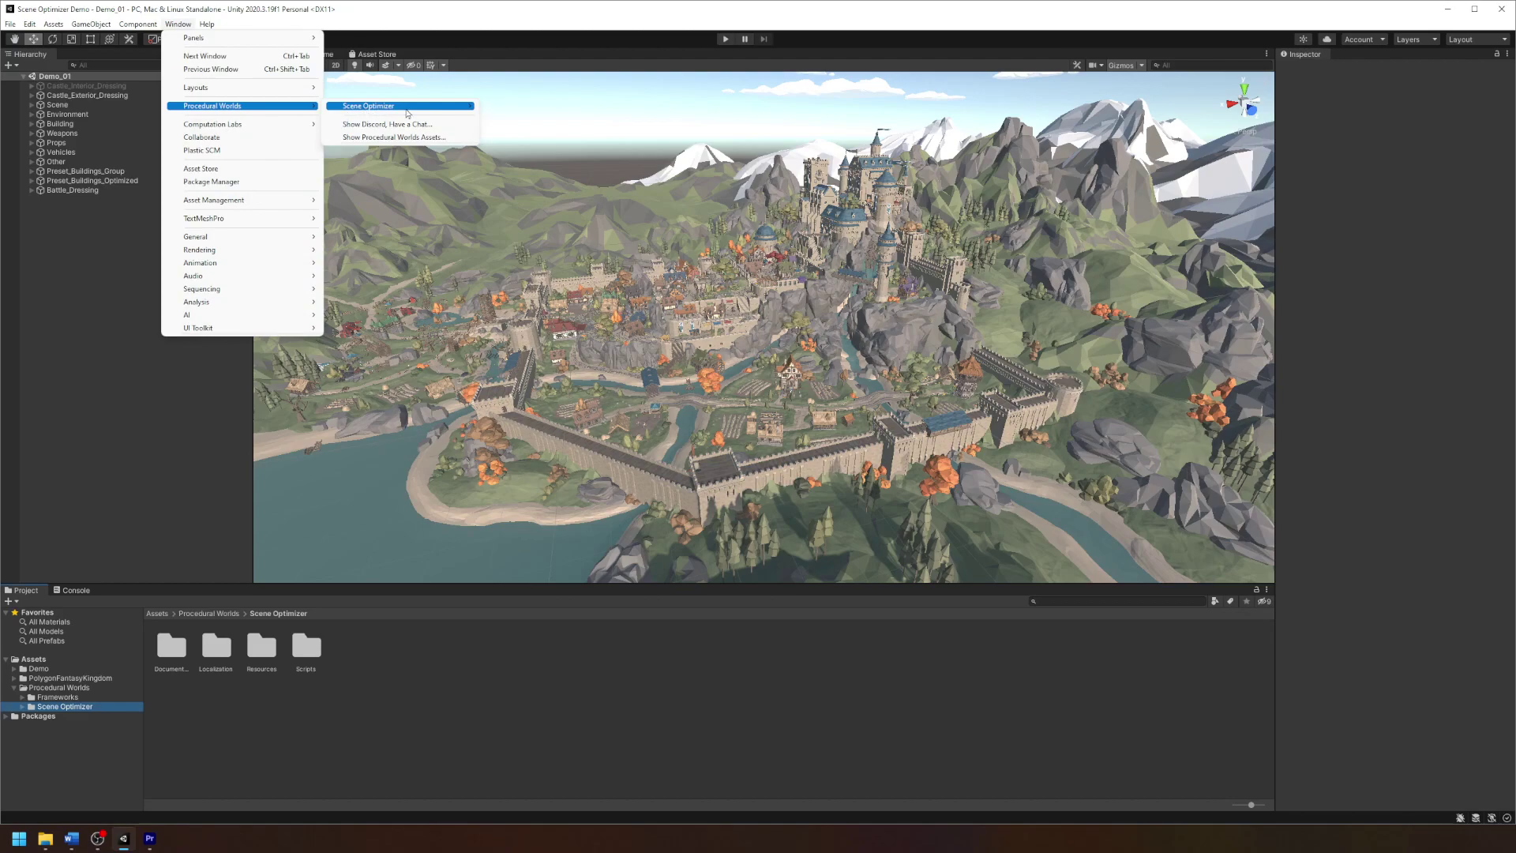
pyautogui.moveTo(419, 112)
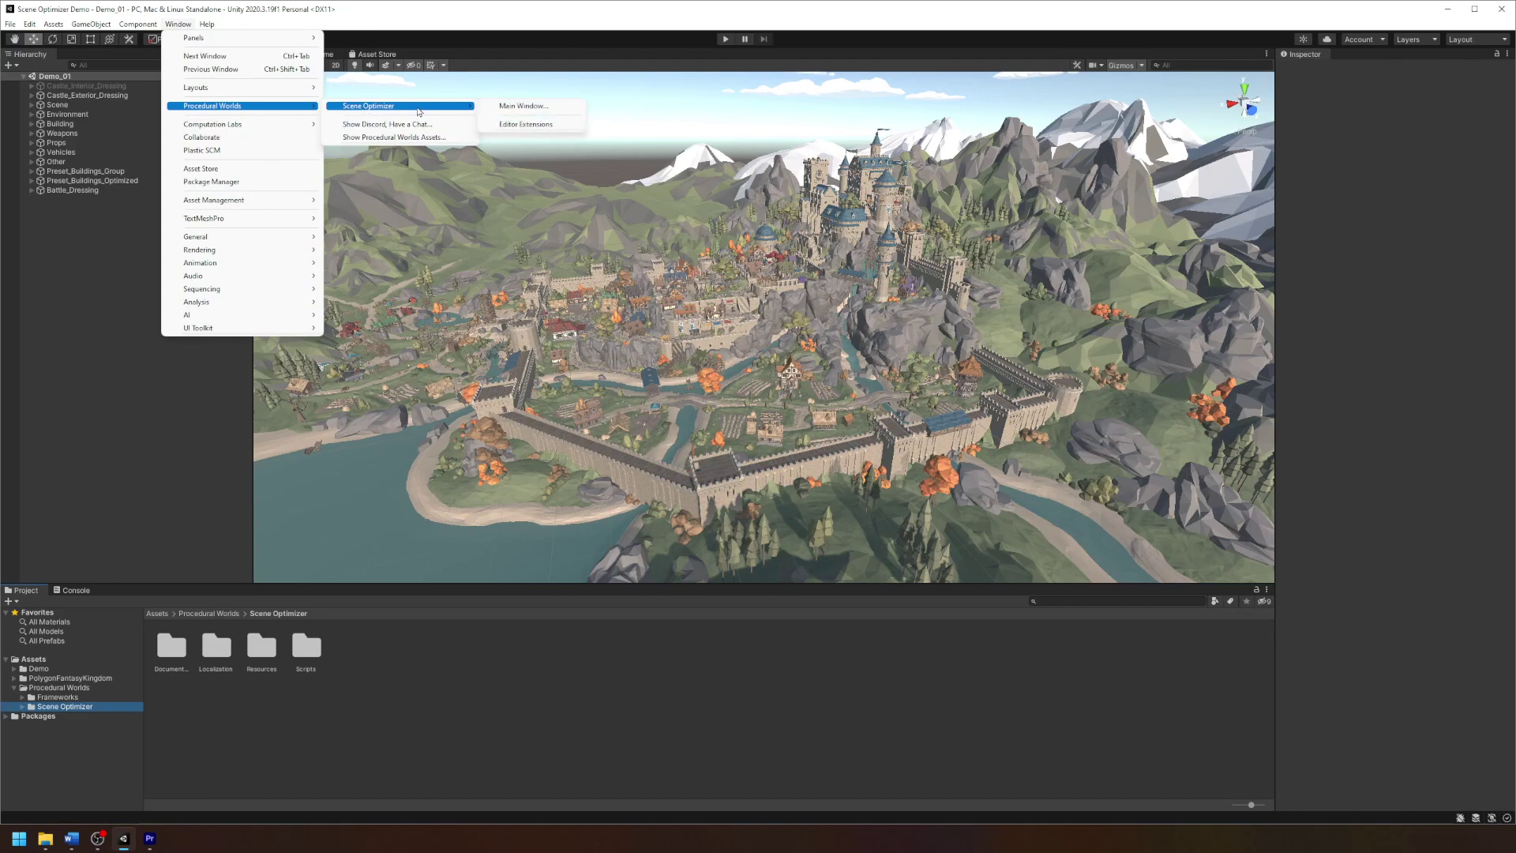
pyautogui.click(543, 113)
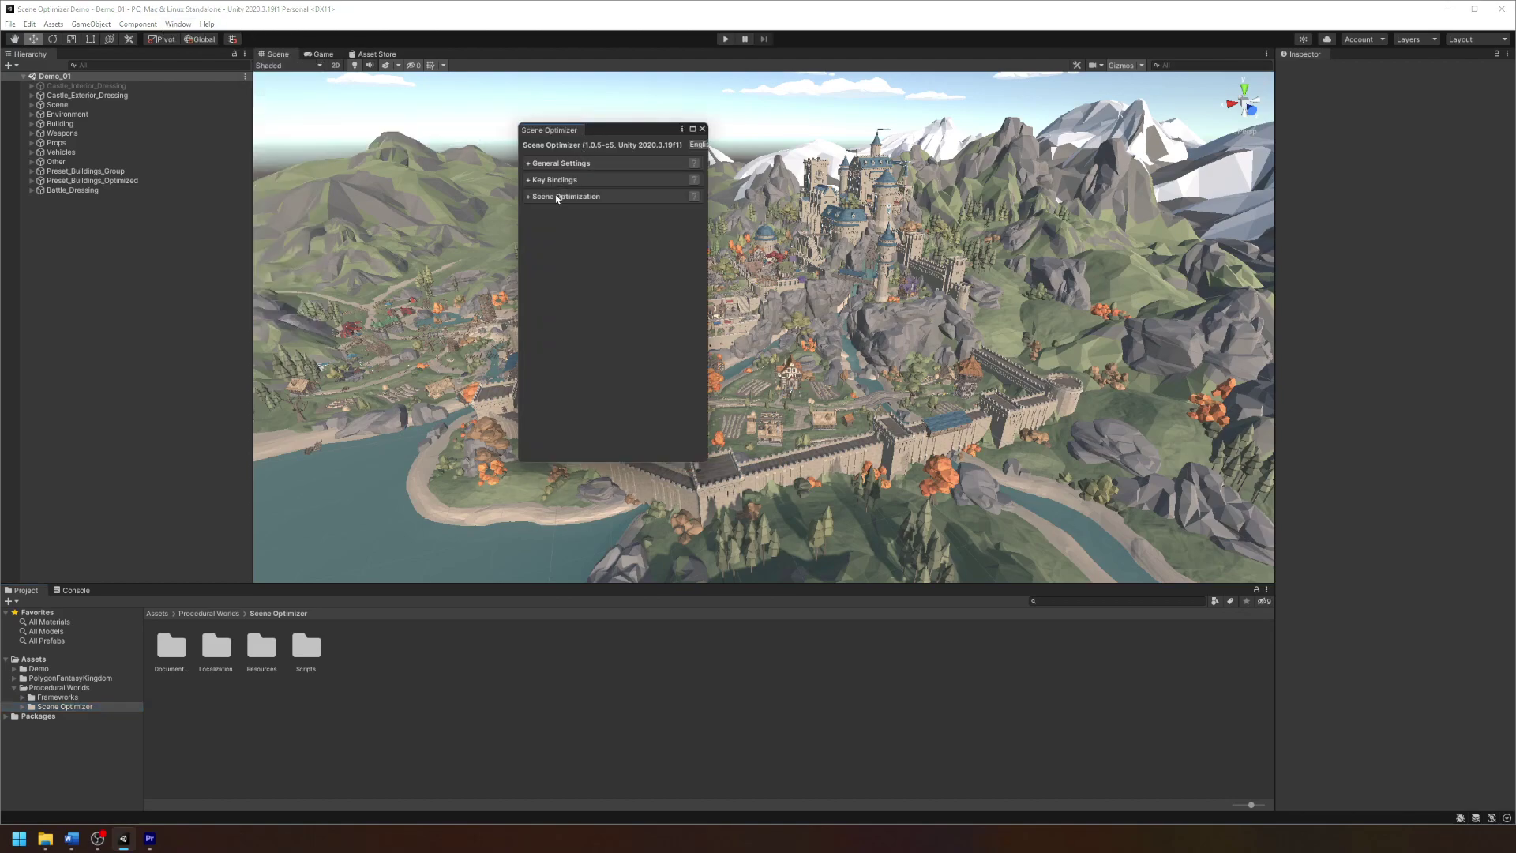
pyautogui.moveTo(552, 135); pyautogui.dragTo(1200, 250)
pyautogui.moveTo(937, 244); pyautogui.dragTo(1066, 239)
# Step: Review Scene Optimizer's Key Bindings and General Settings, and collapse both sections
pyautogui.click(1119, 104)
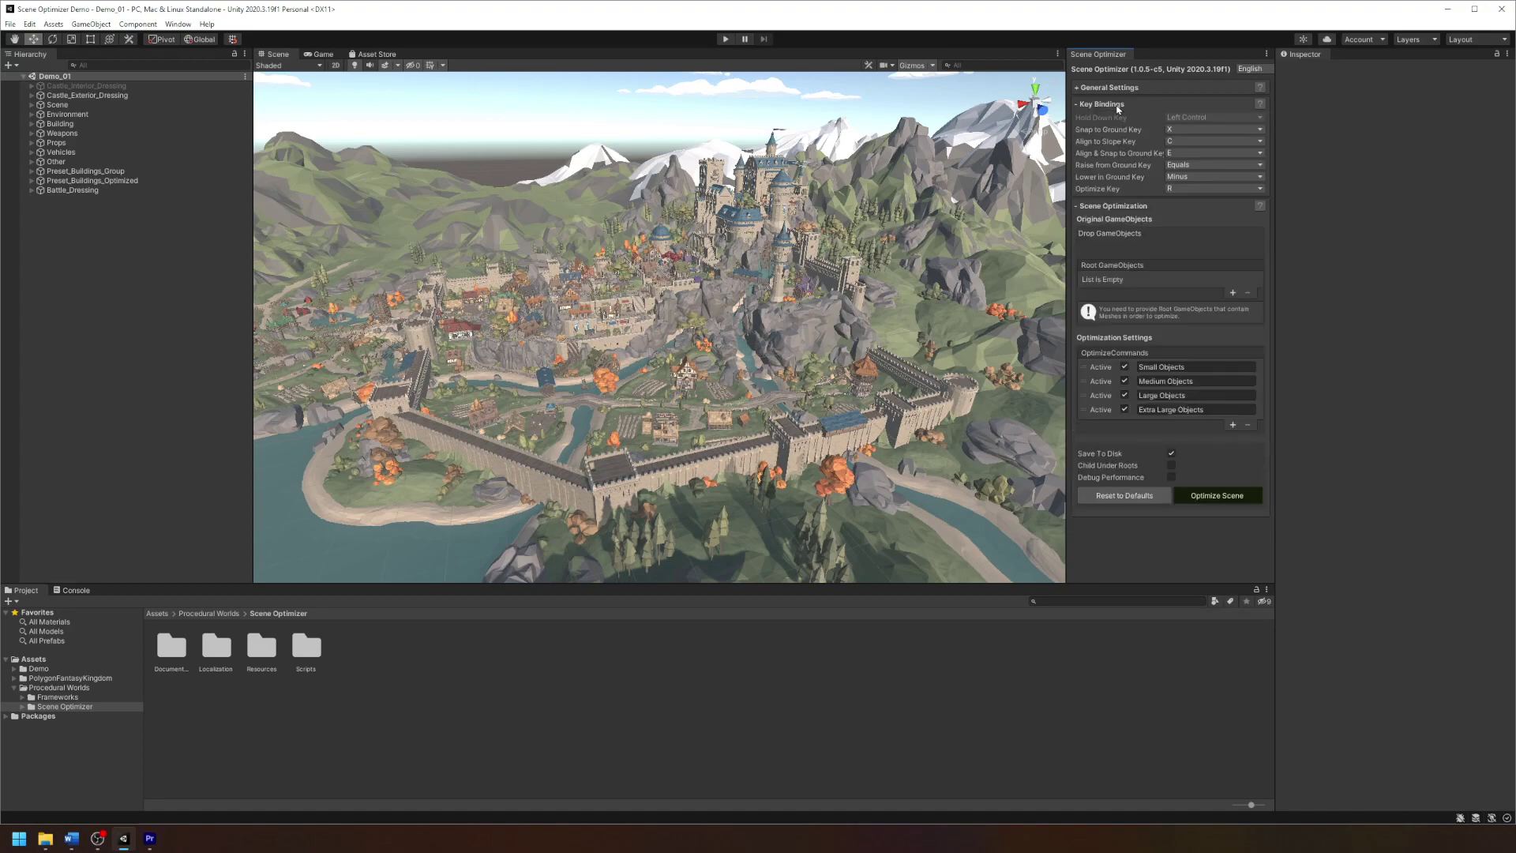
pyautogui.click(1117, 89)
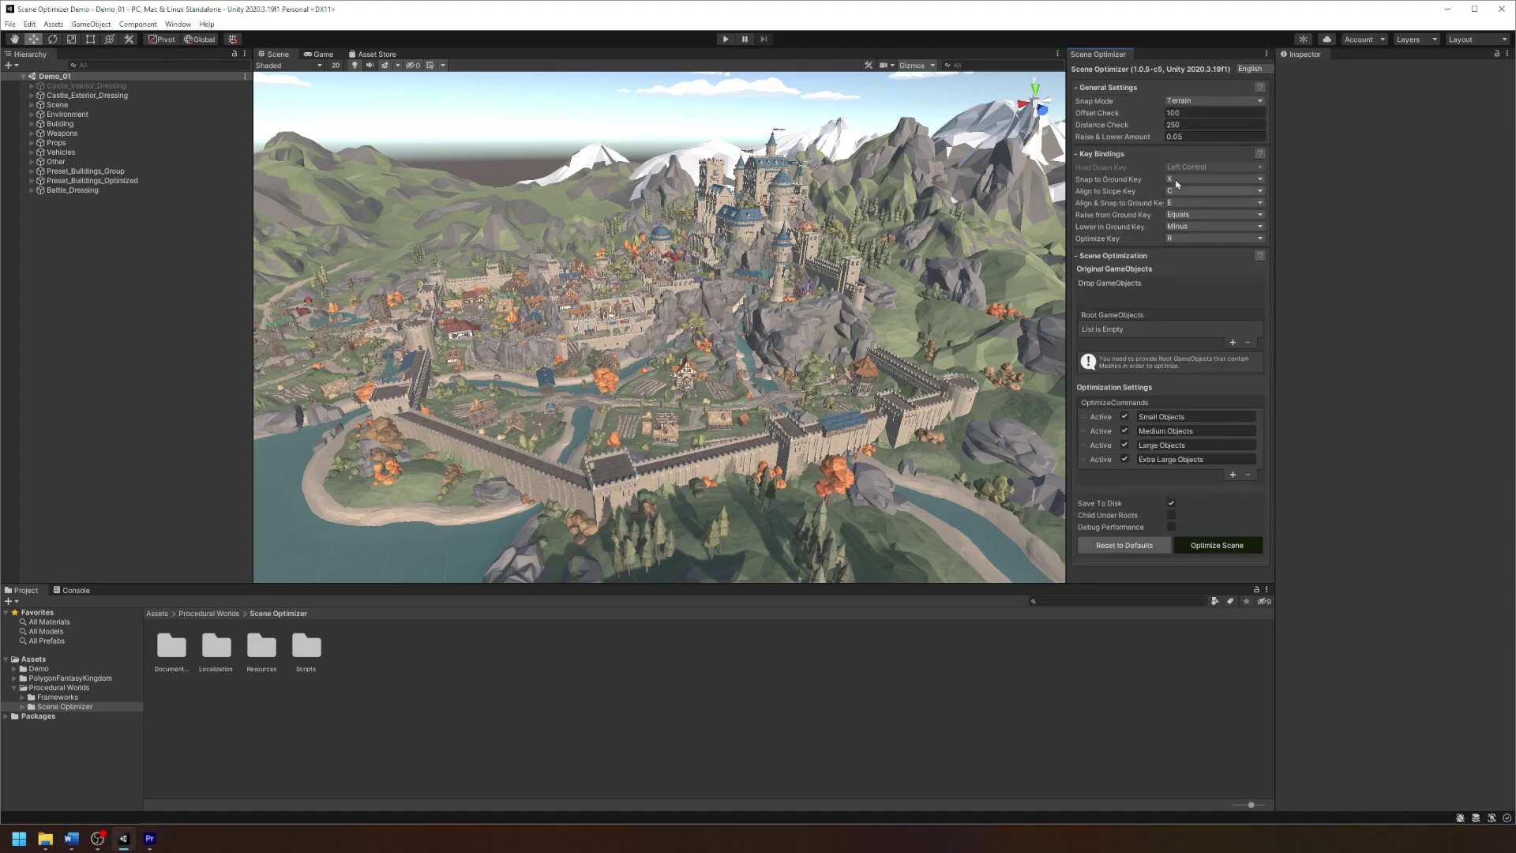
pyautogui.click(1110, 87)
pyautogui.click(1106, 105)
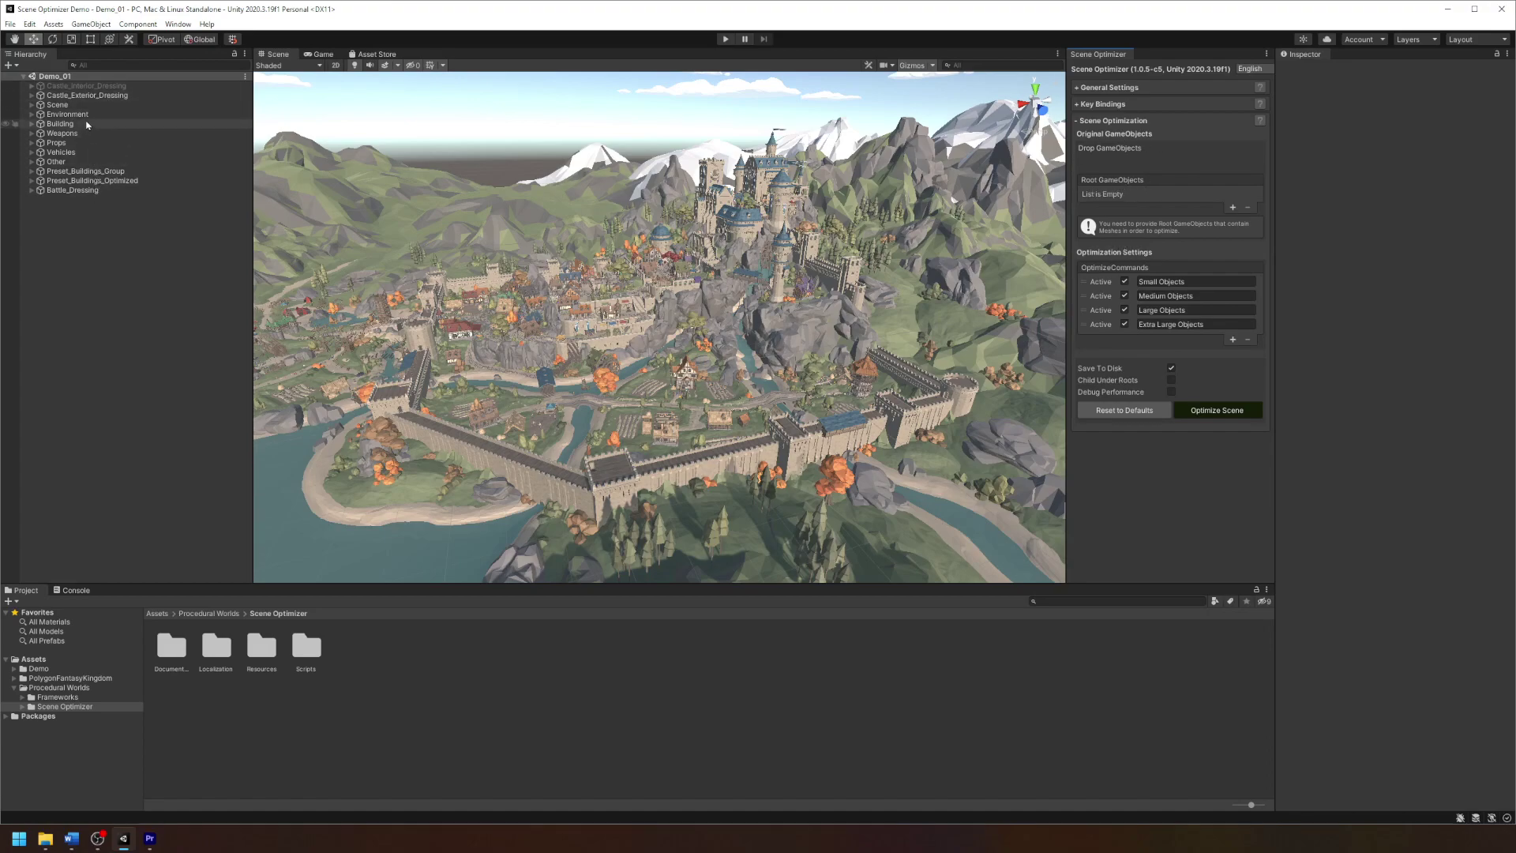
# Step: Create an empty root GameObject named Original and reset its transform
pyautogui.rightClick(82, 226)
pyautogui.click(153, 366)
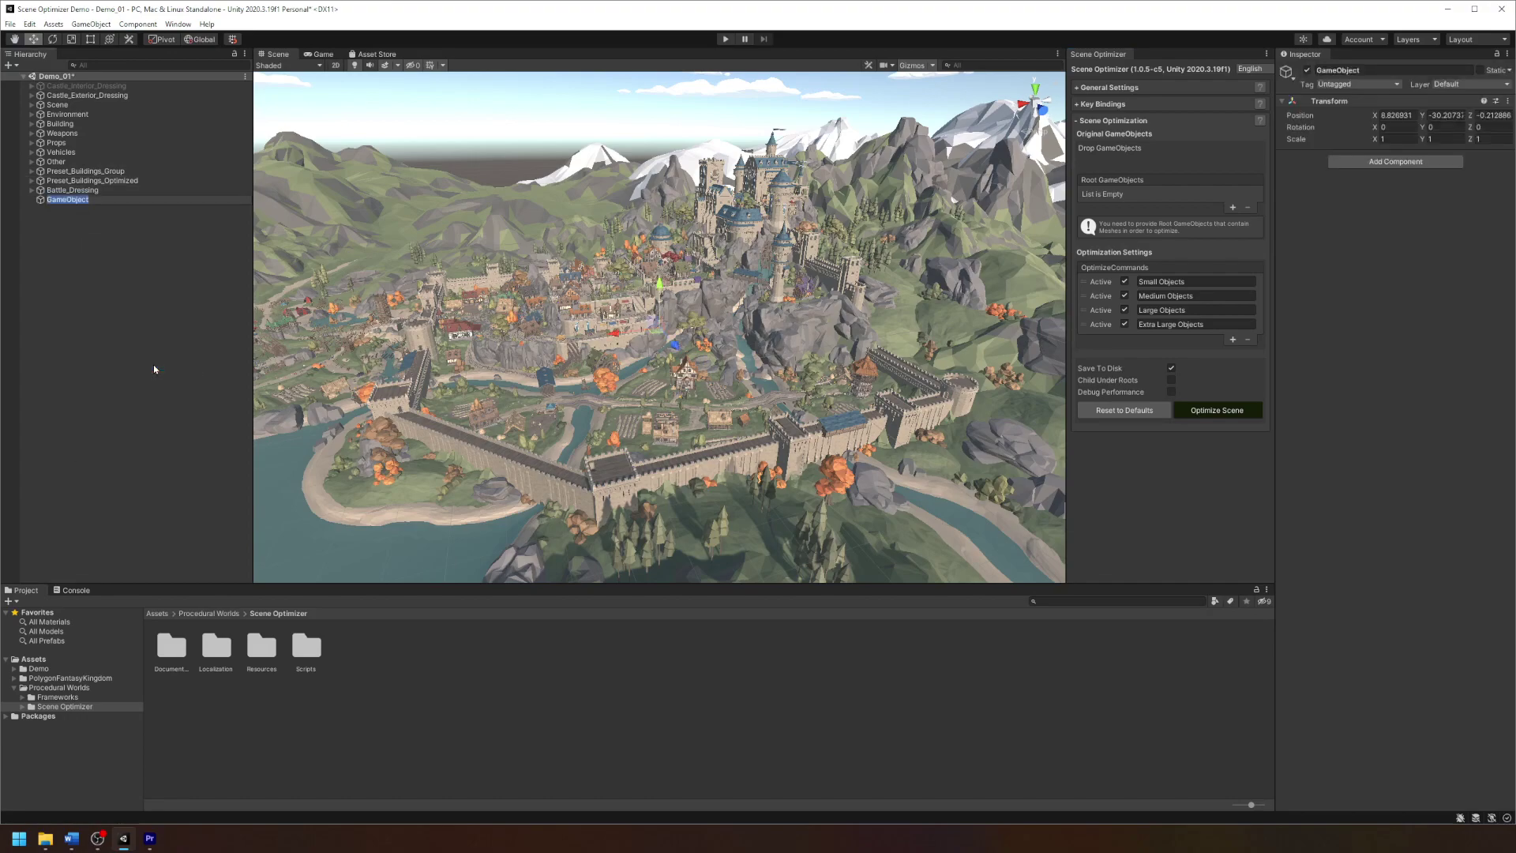
pyautogui.write('Original')
pyautogui.press('Return')
pyautogui.rightClick(1354, 101)
pyautogui.click(1384, 117)
# Step: Parent all root objects from Castle_Interior_Dressing through Battle_Dressing under Original
pyautogui.click(73, 190)
pyautogui.keyDown('shift'); pyautogui.click(83, 86); pyautogui.keyUp('shift')
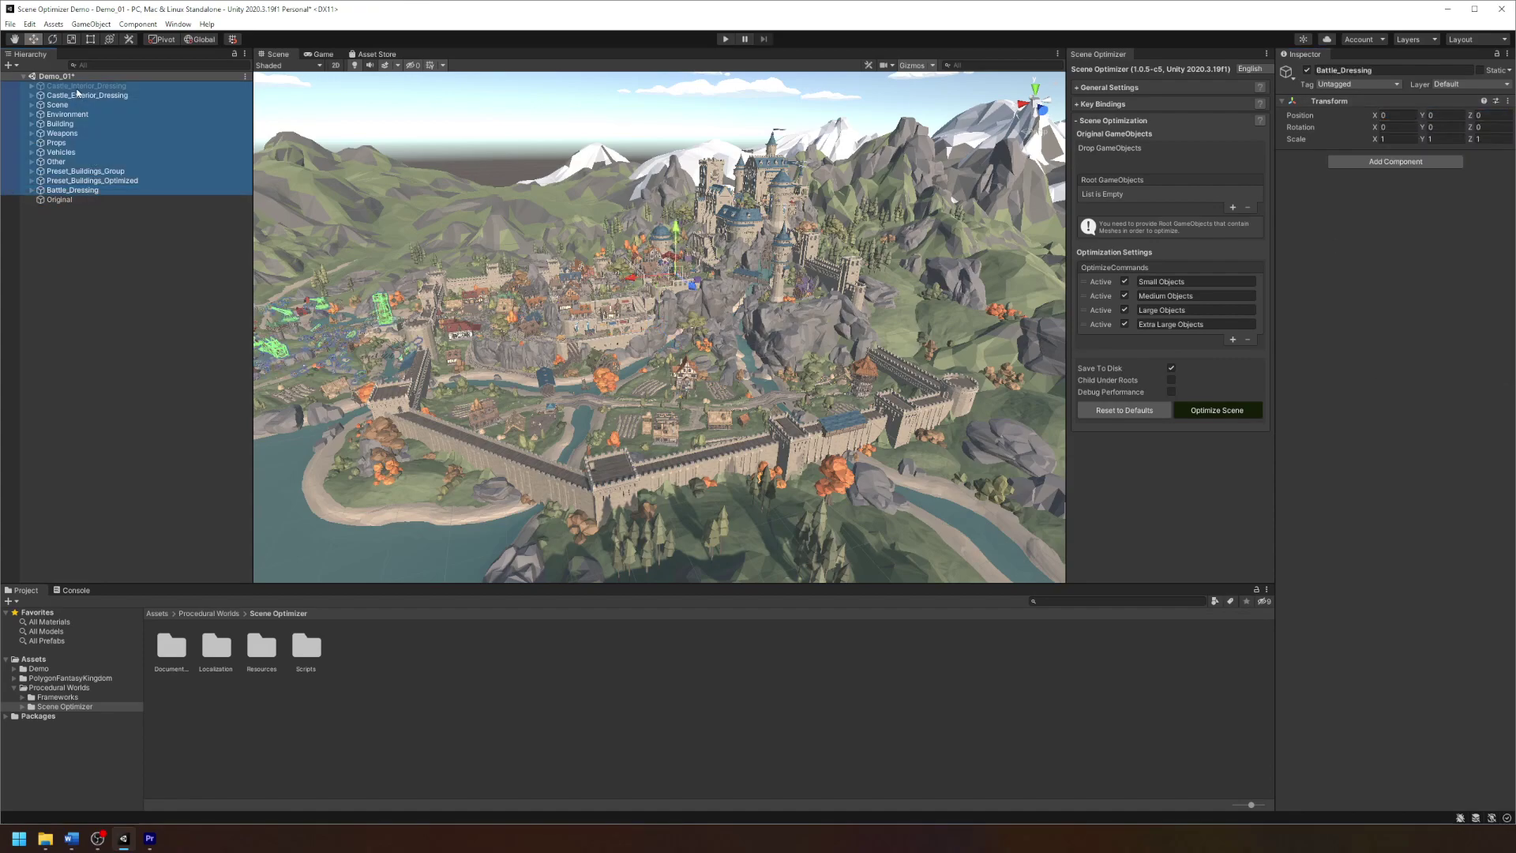
pyautogui.moveTo(83, 174); pyautogui.dragTo(62, 199)
# Step: Move the Scene group holding the Directional Light and Main Camera out of Original to the root above it, and collapse it
pyautogui.click(44, 121)
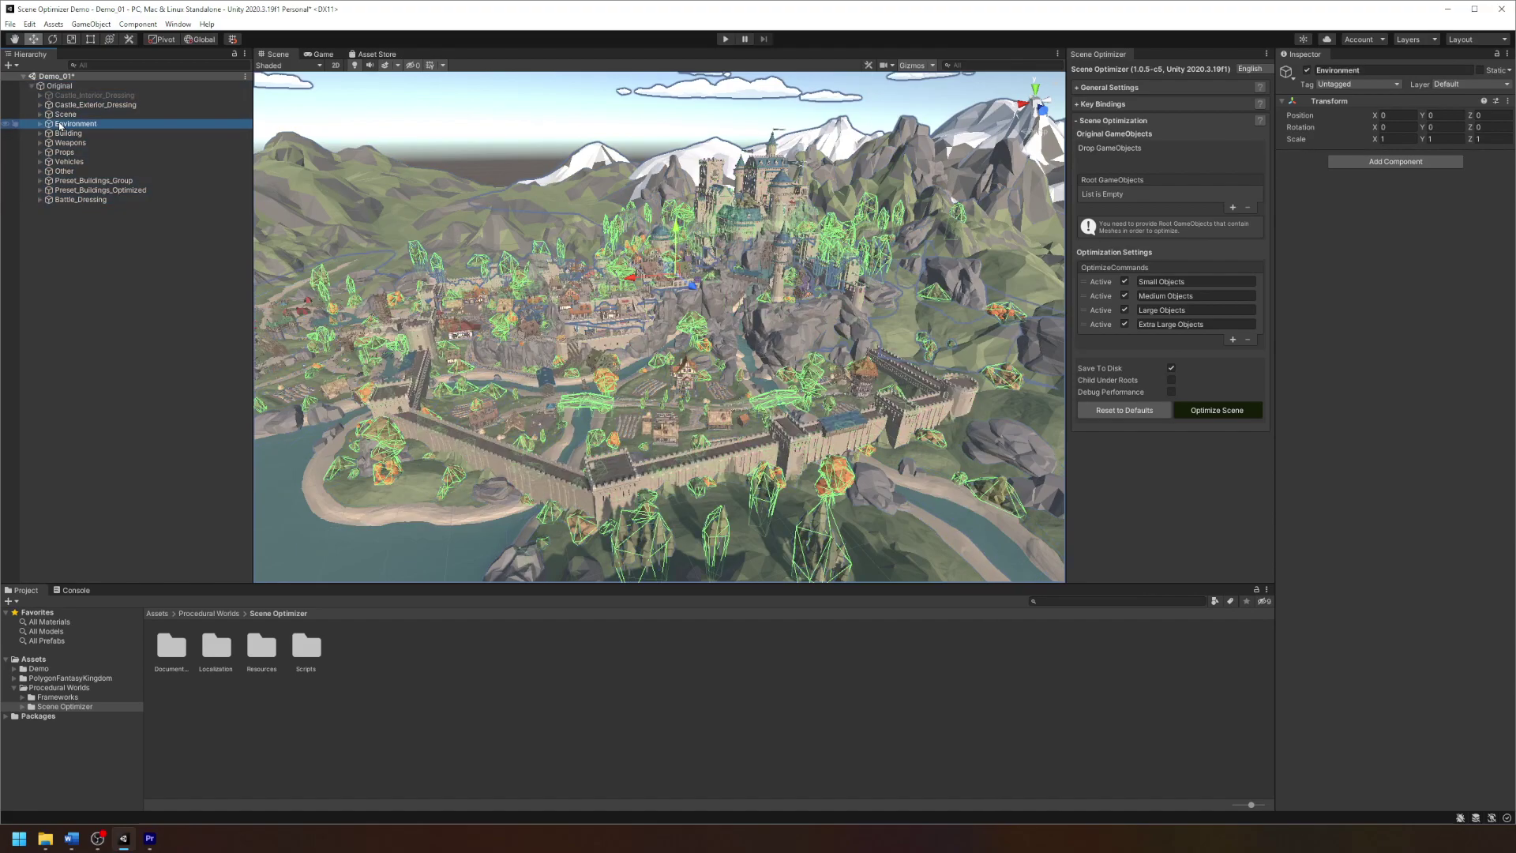
pyautogui.click(40, 114)
pyautogui.click(79, 124)
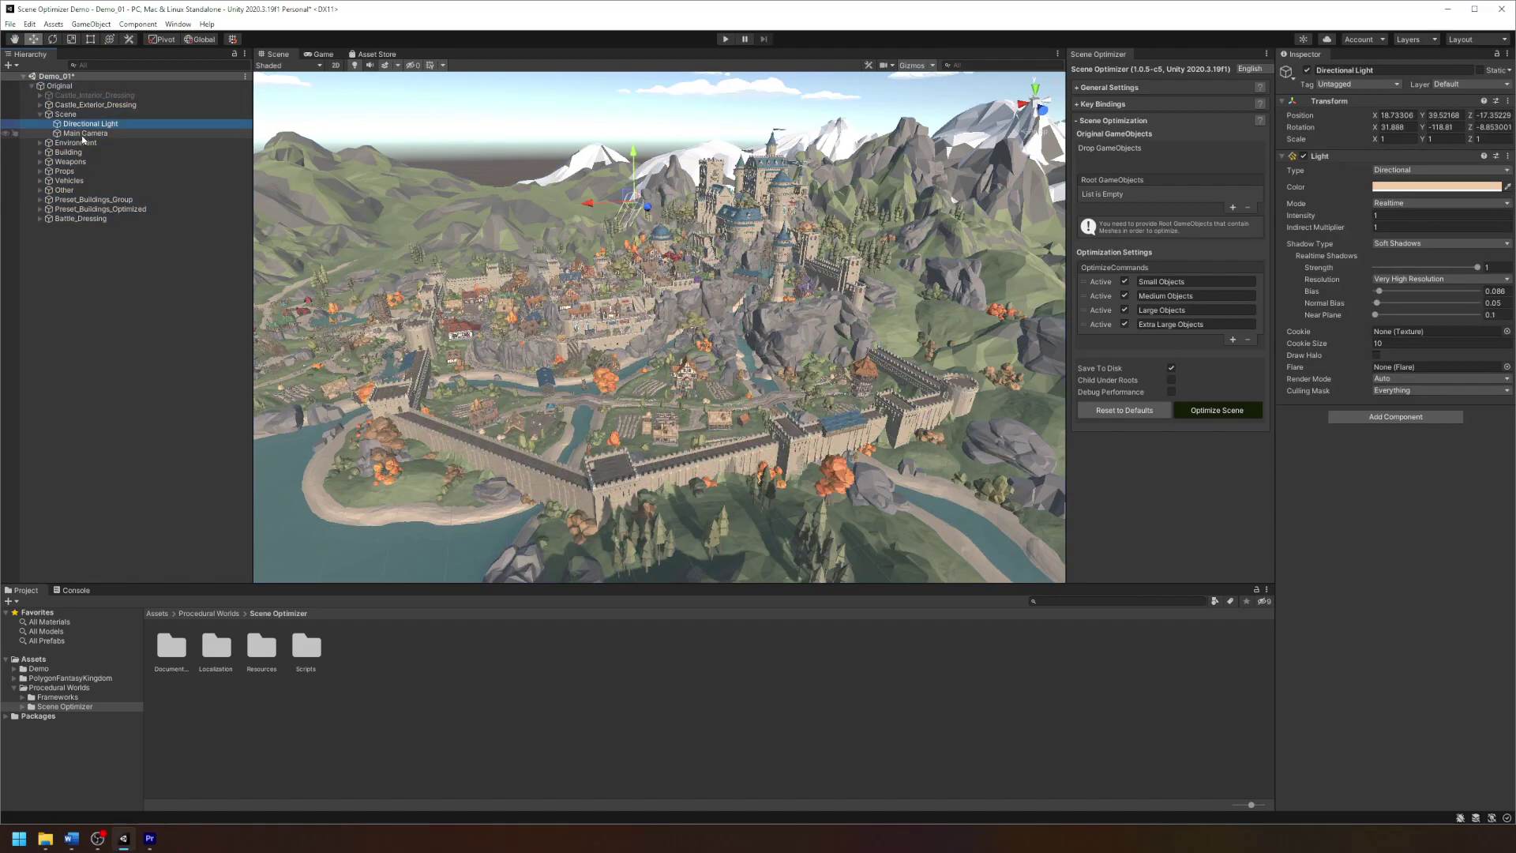
pyautogui.click(72, 116)
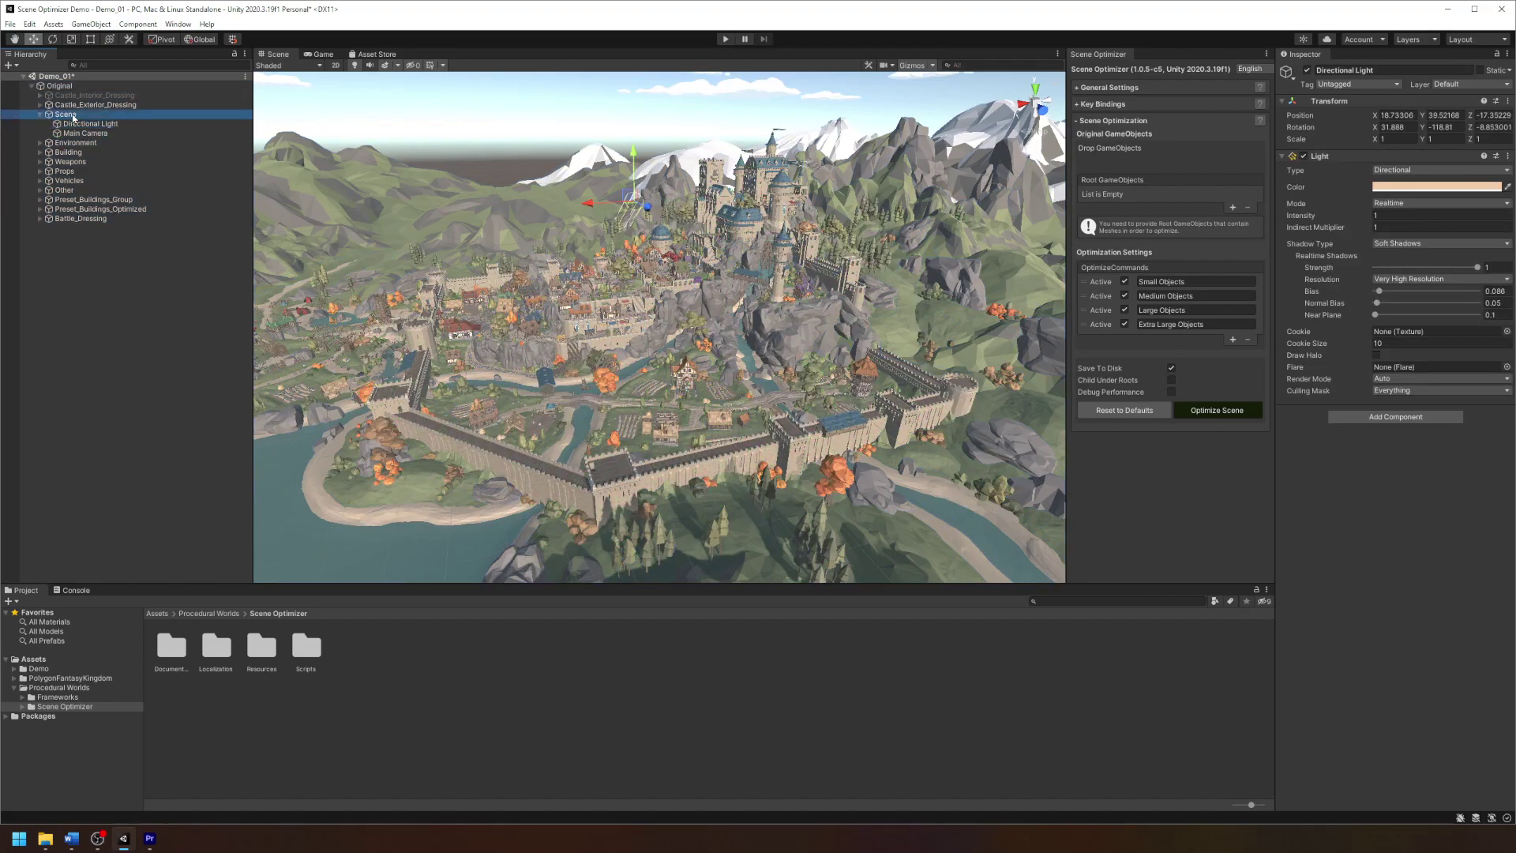
pyautogui.moveTo(74, 93); pyautogui.dragTo(73, 83)
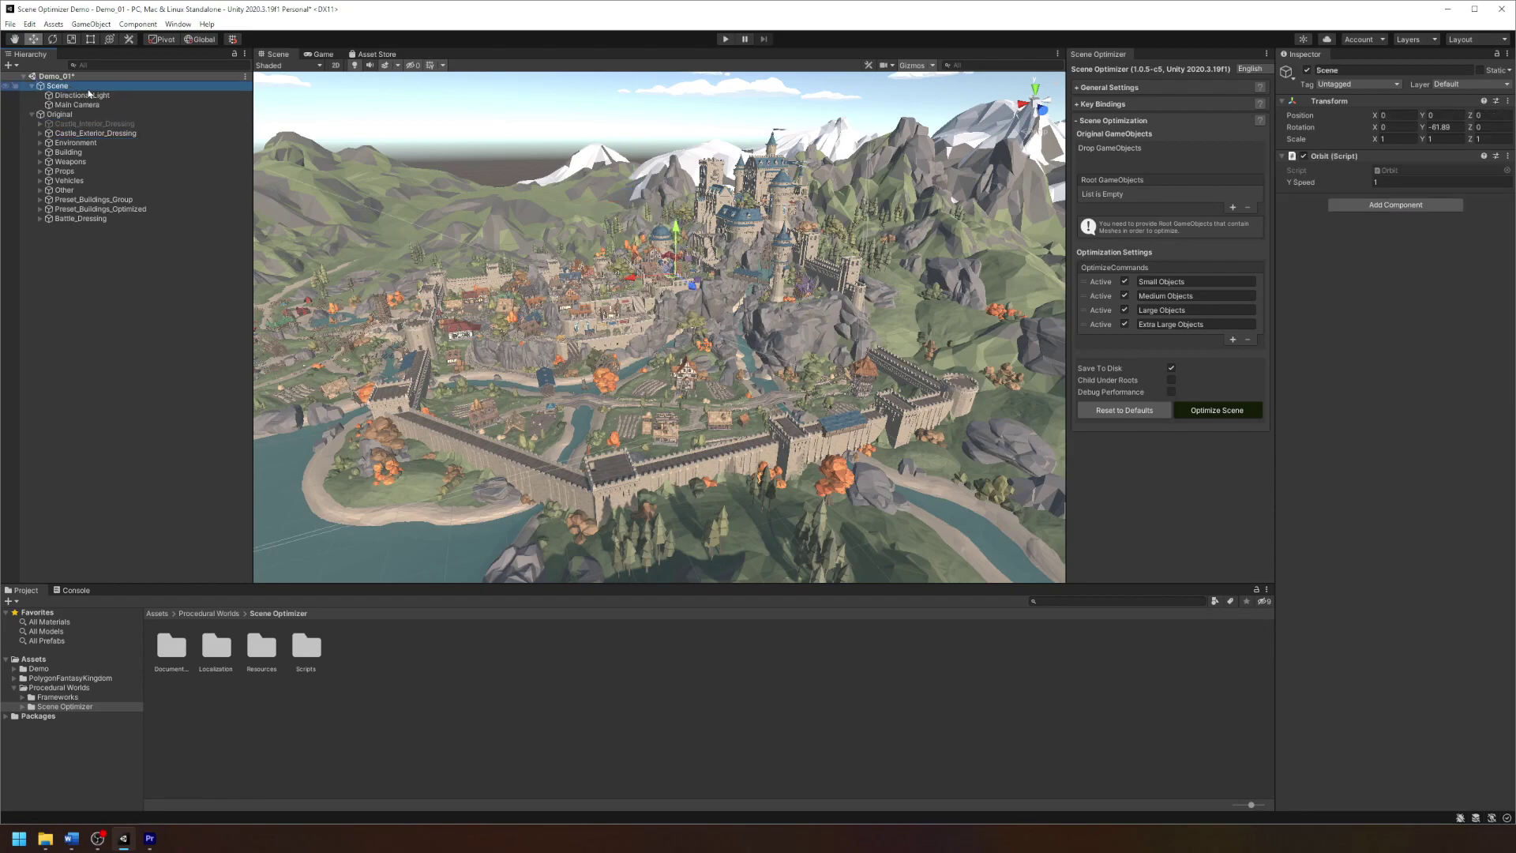
pyautogui.click(31, 85)
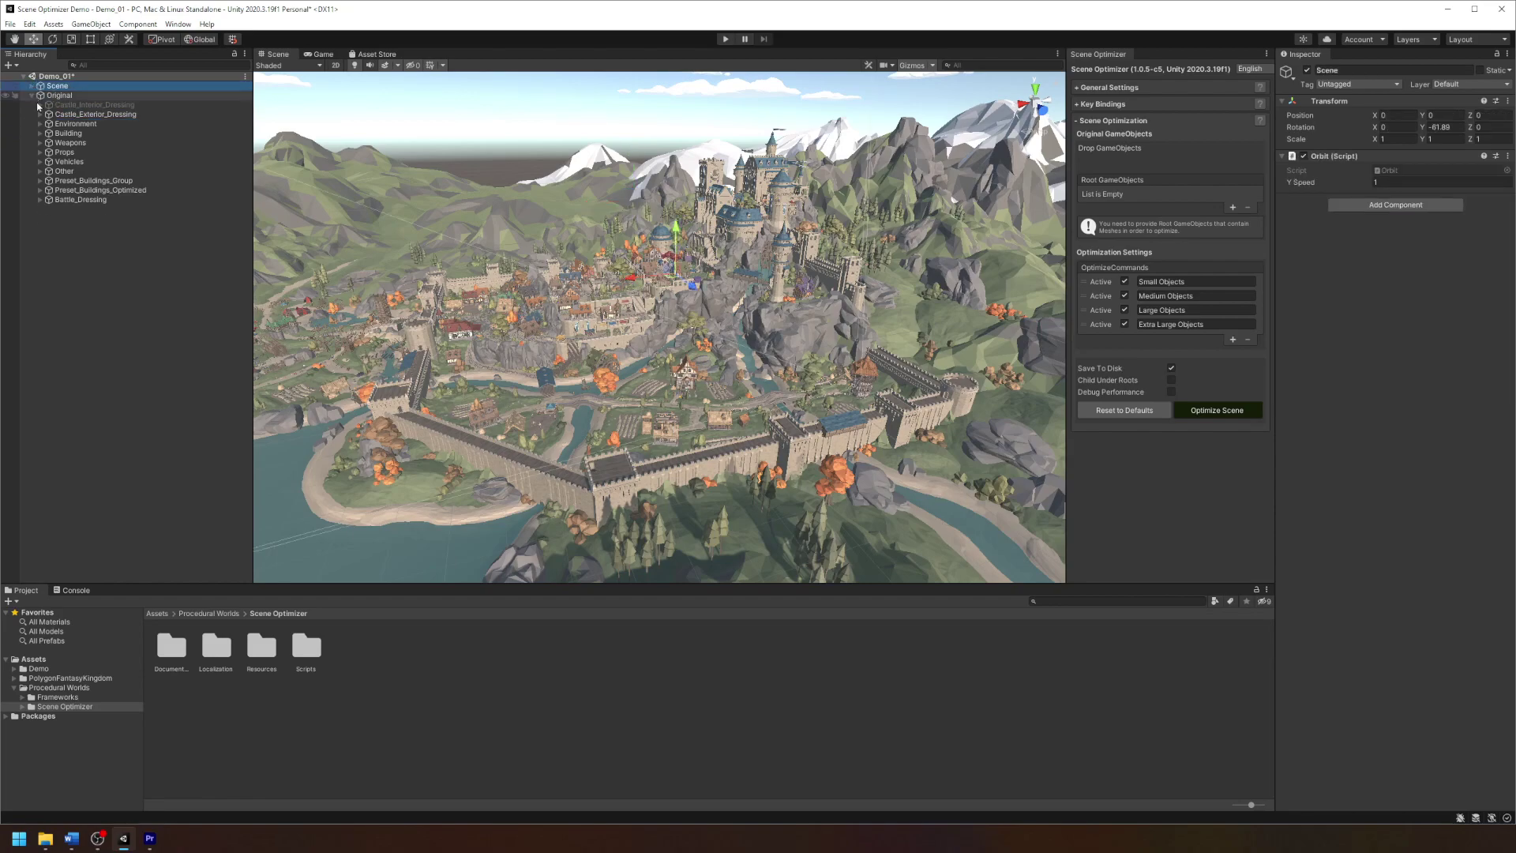
# Step: Add the Original object to Scene Optimizer's Root GameObjects list
pyautogui.click(93, 96)
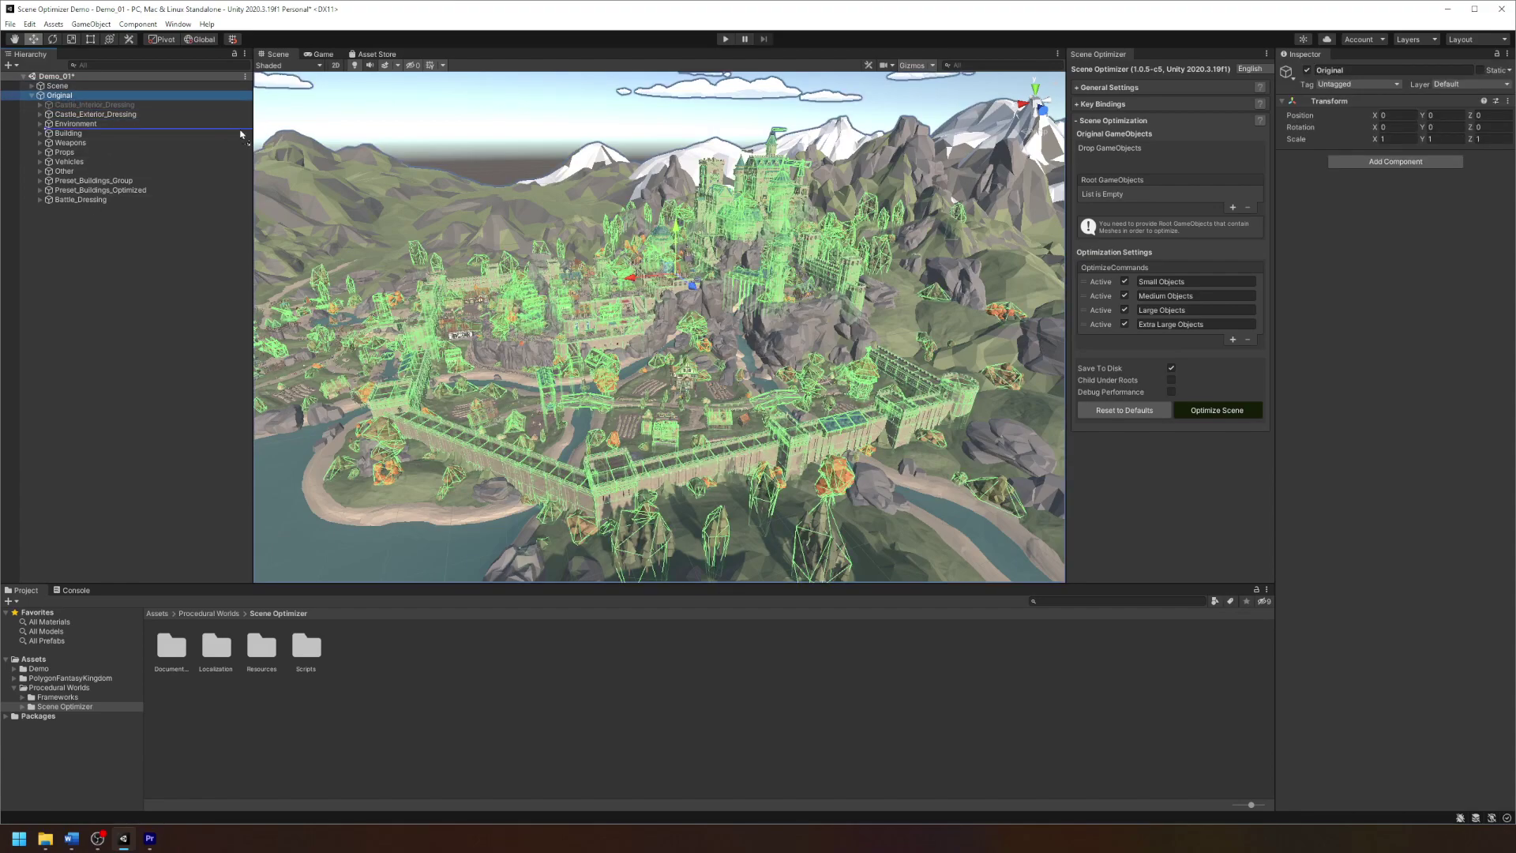
pyautogui.moveTo(1116, 168); pyautogui.dragTo(1120, 166)
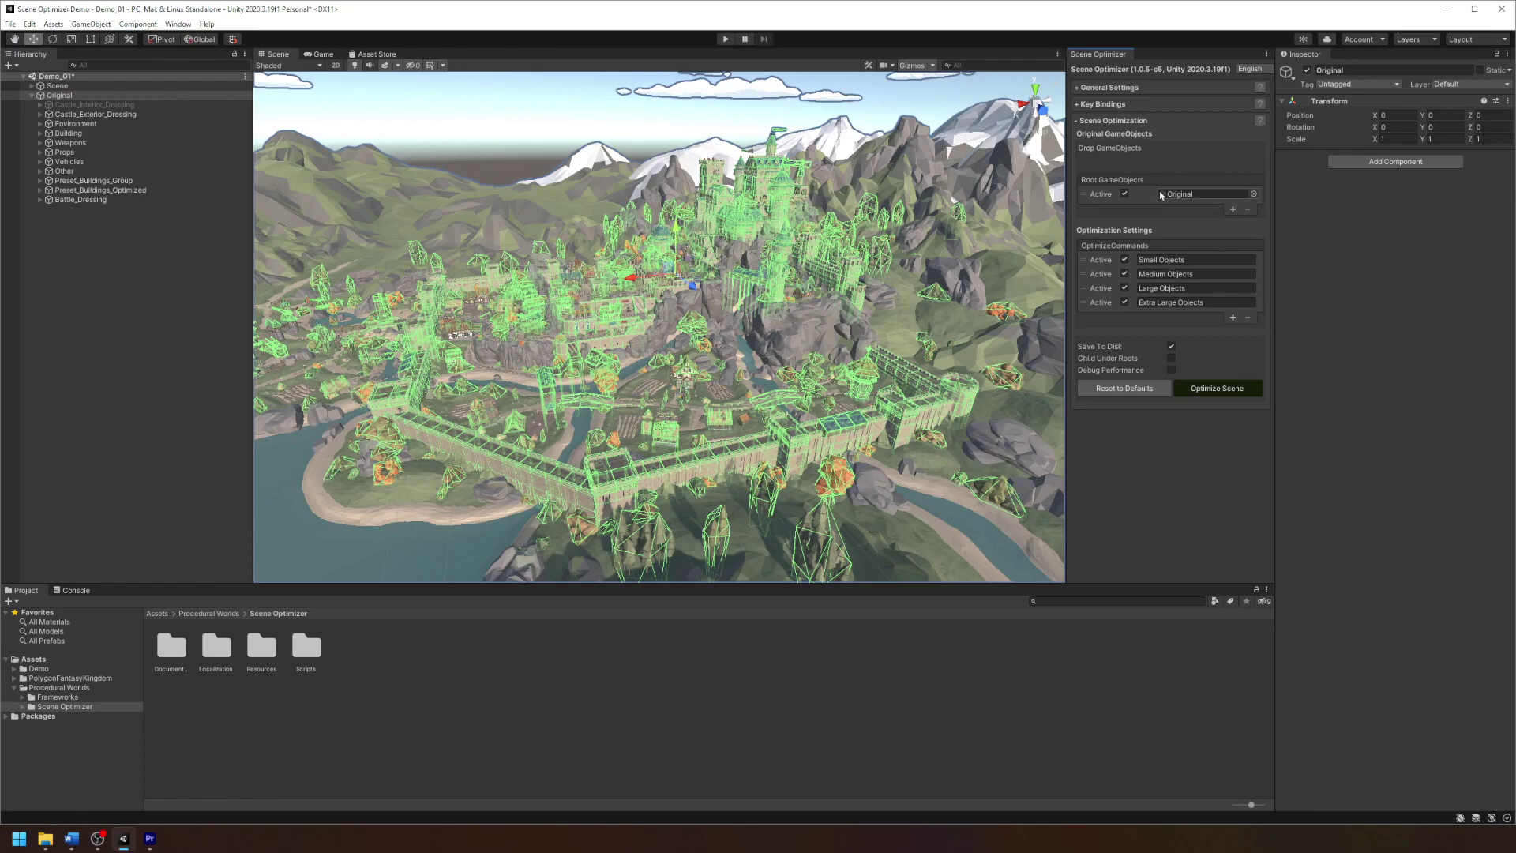
# Step: Review the Small Objects optimization settings, enable Debug Performance, and run the scene optimization on Original
pyautogui.click(60, 97)
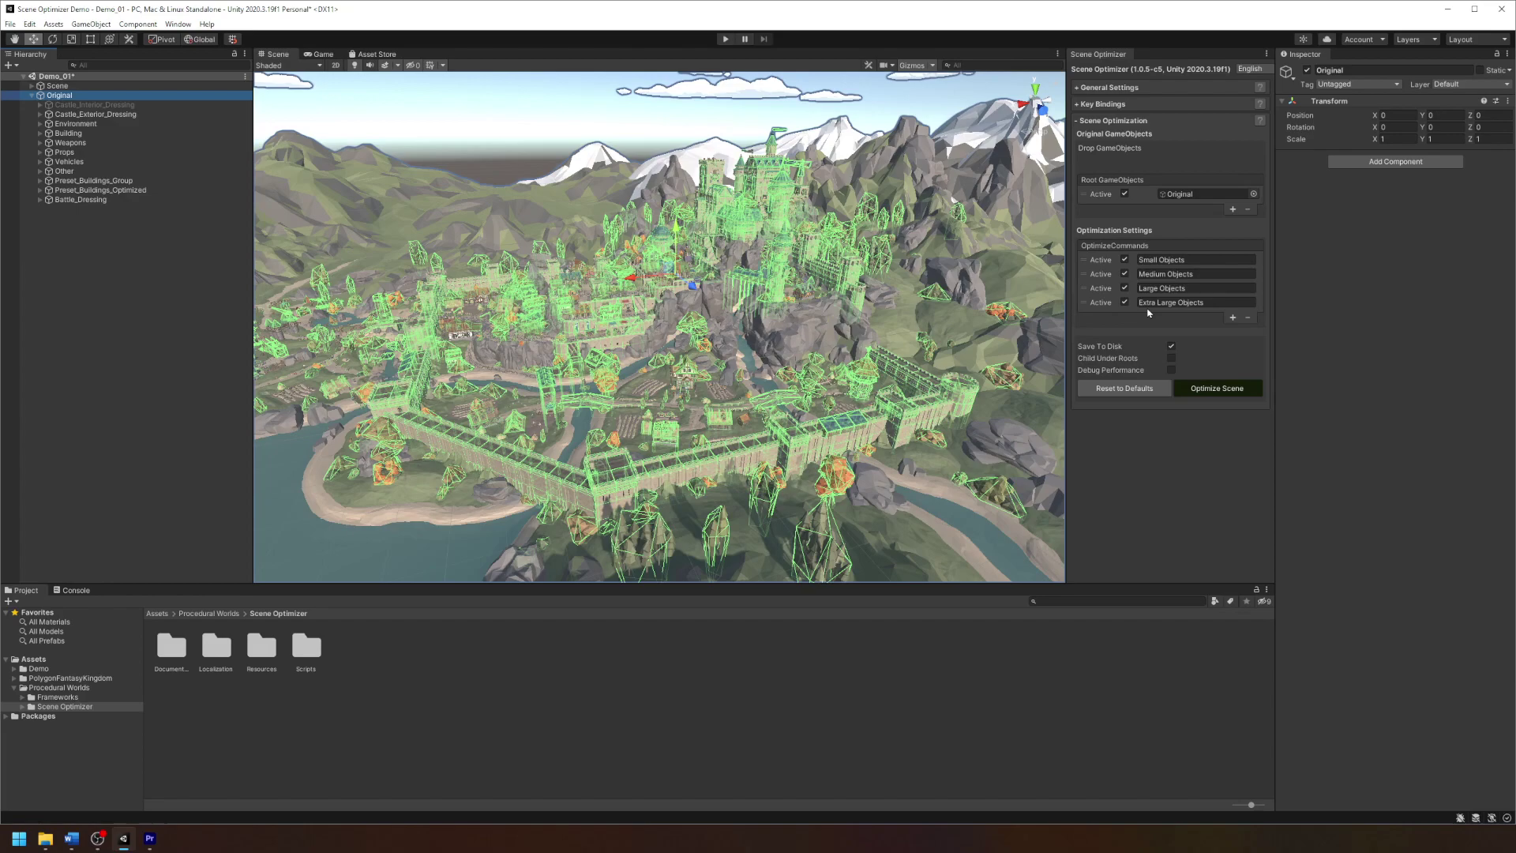
pyautogui.click(1108, 264)
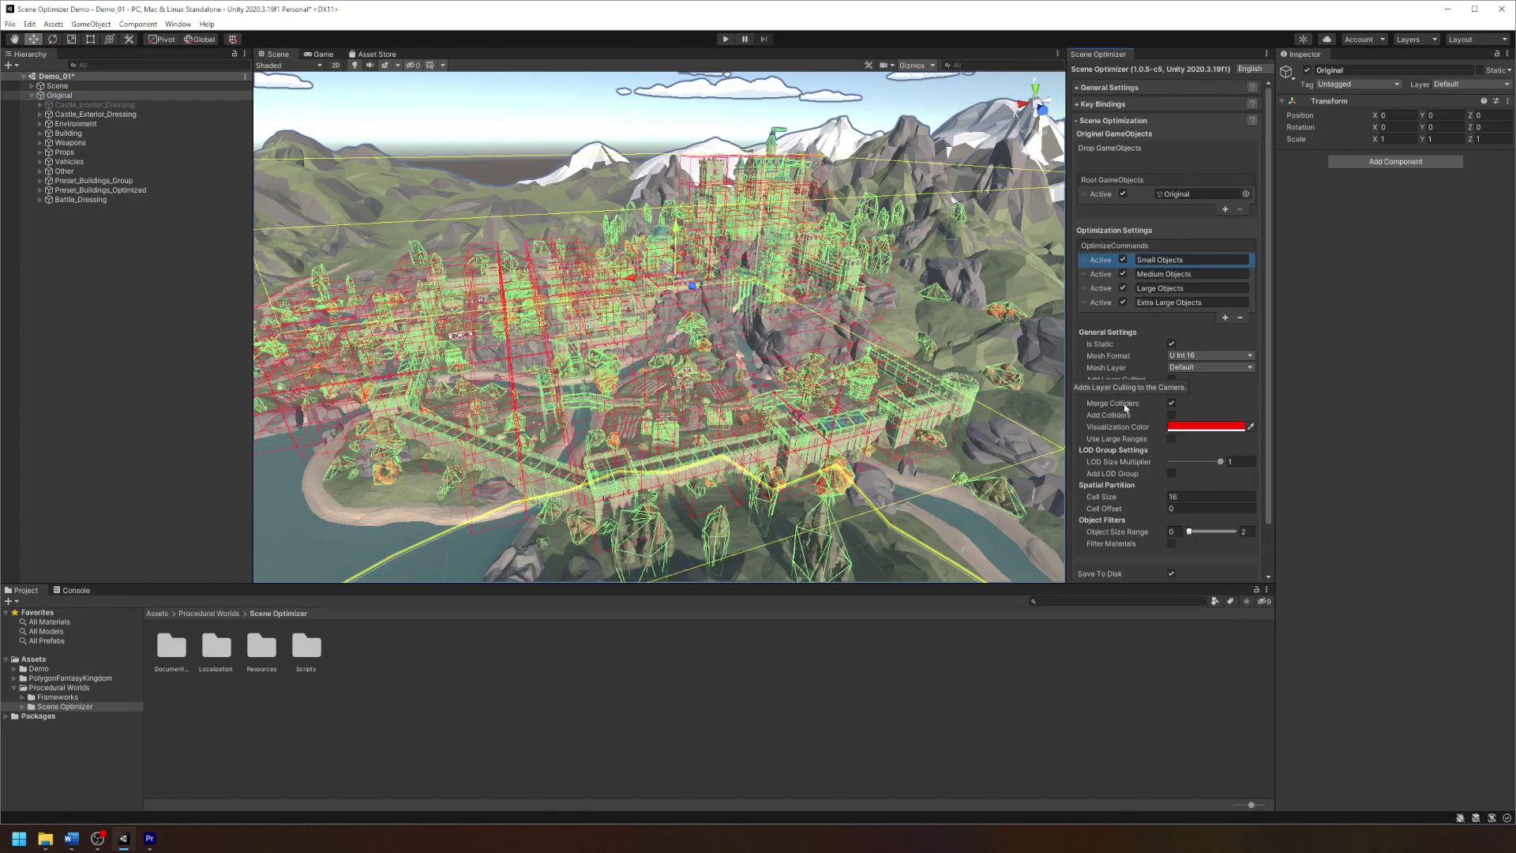
pyautogui.scroll(-3, 1124, 421)
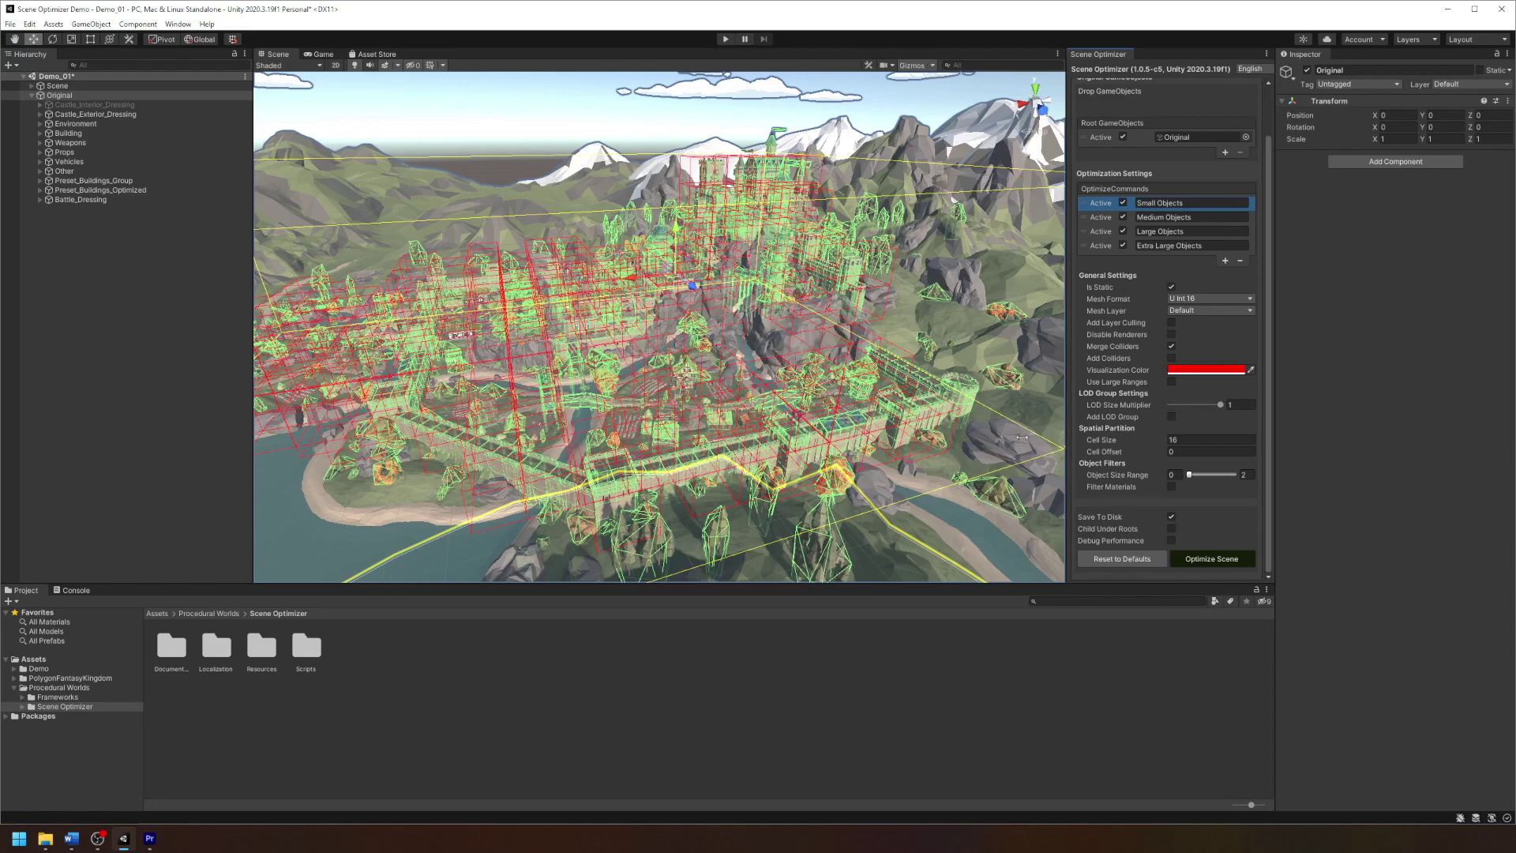
pyautogui.click(1171, 541)
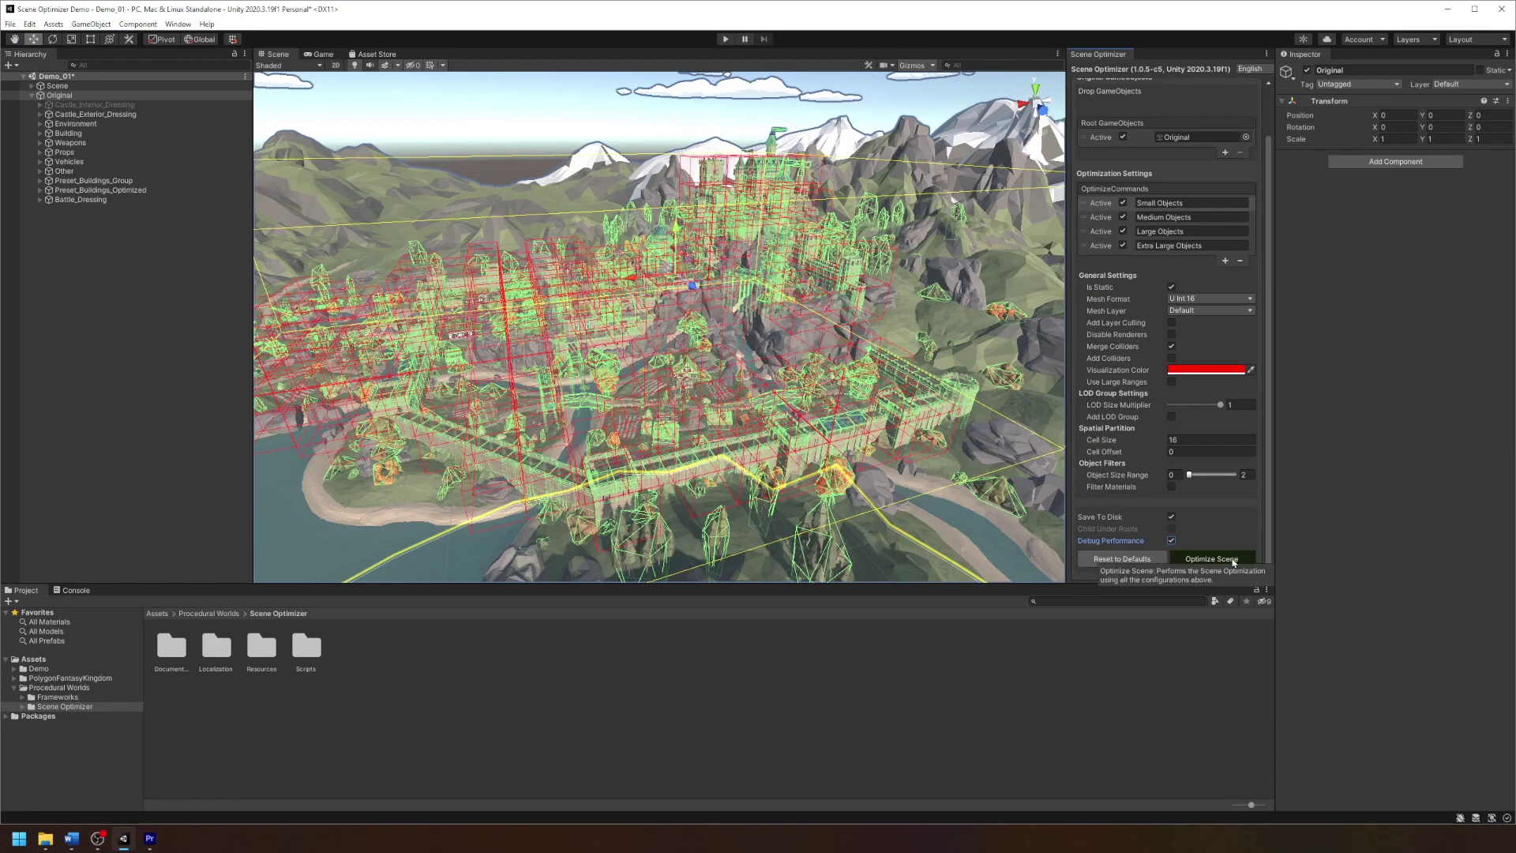
pyautogui.click(1234, 560)
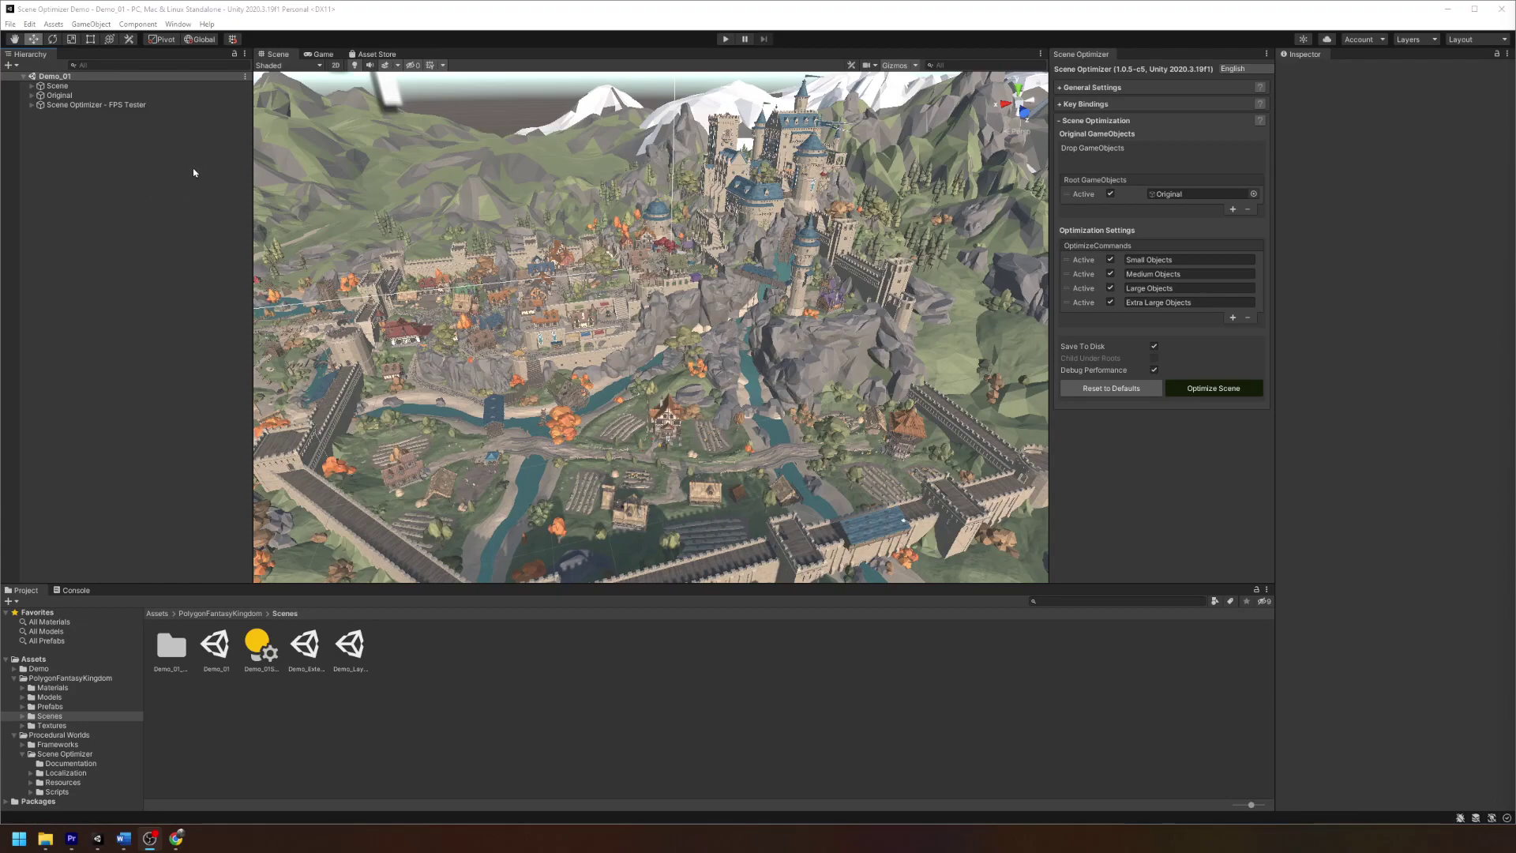
# Step: Examine the generated Scene Optimizer - FPS Tester hierarchy, including the size groups under Optimized and the FPS Tester object
pyautogui.click(70, 107)
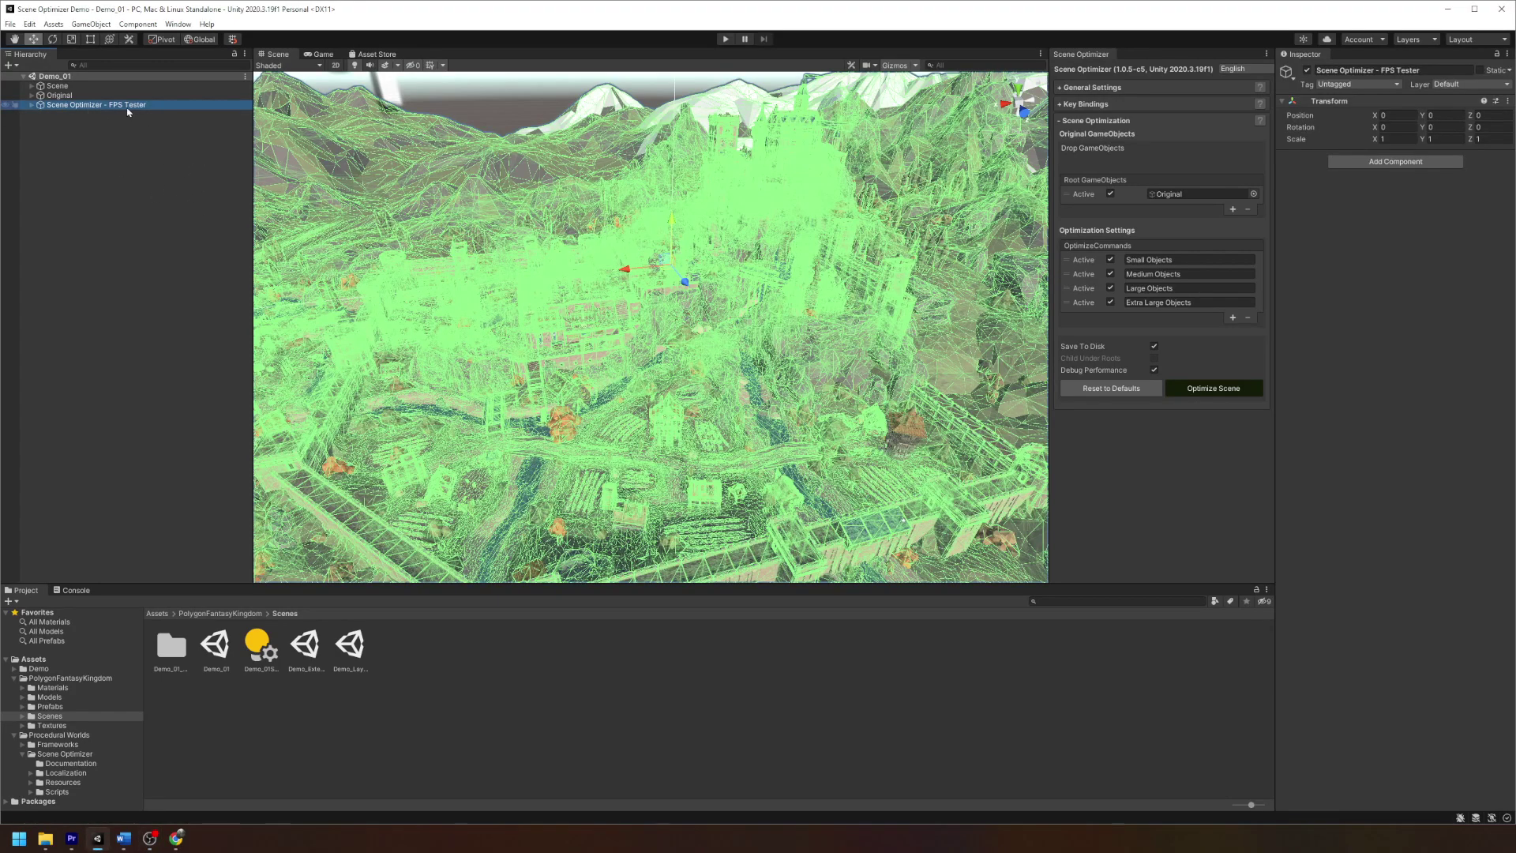
pyautogui.click(32, 105)
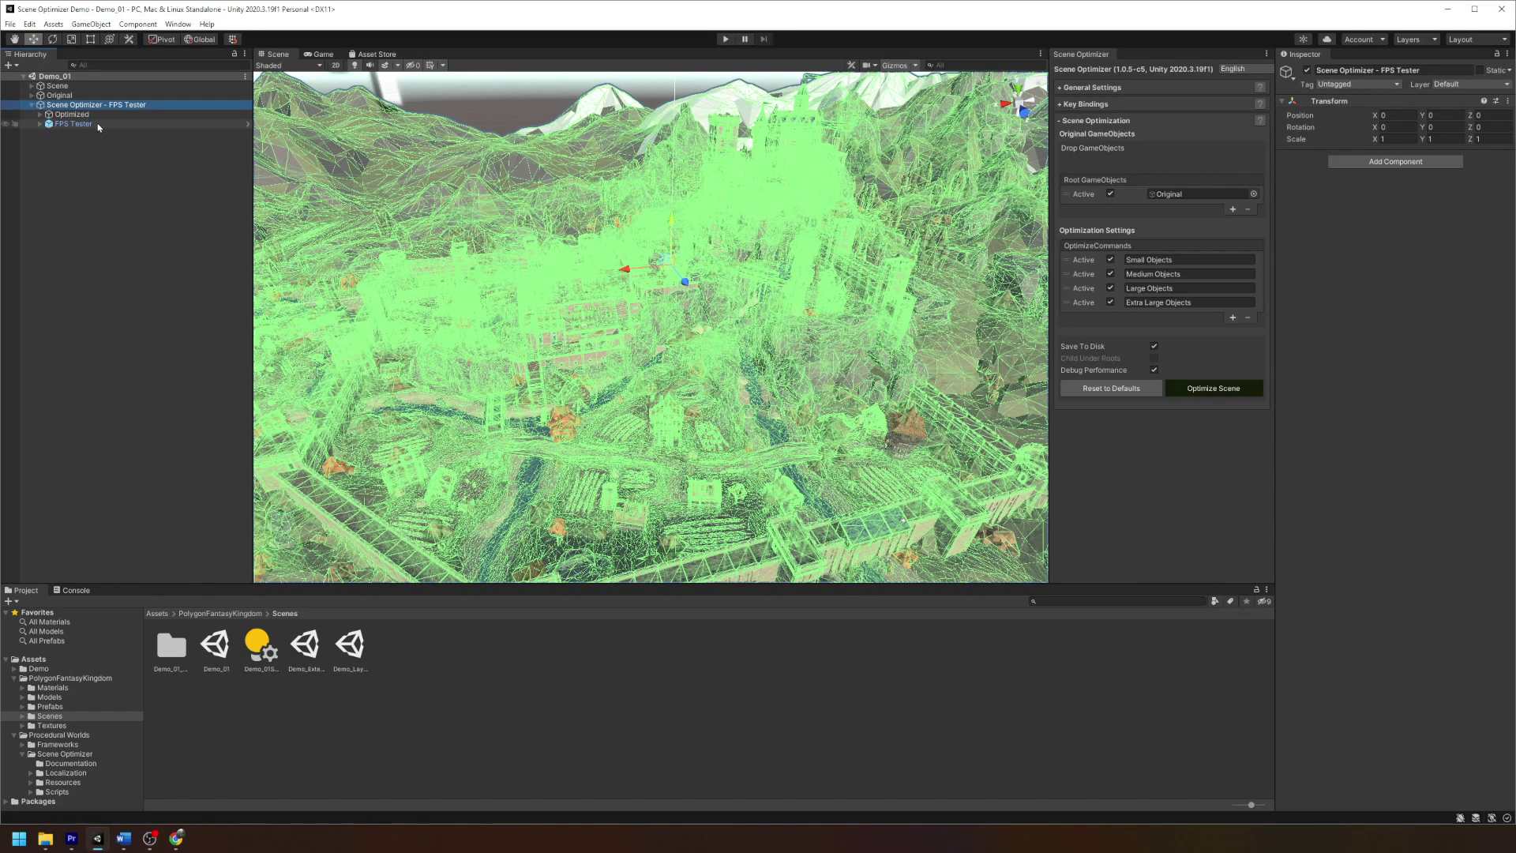
pyautogui.click(41, 114)
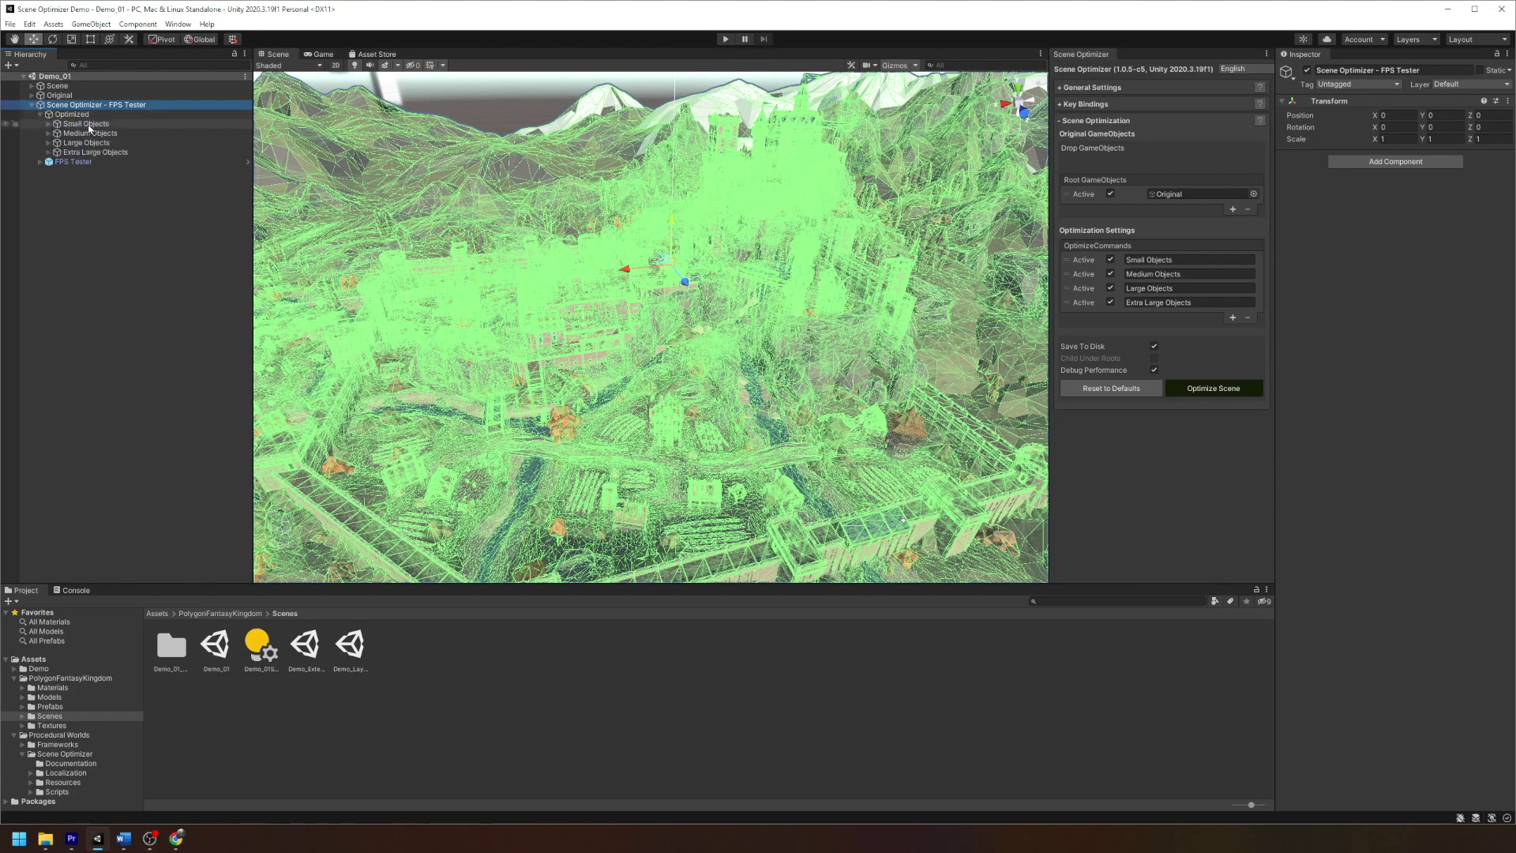
pyautogui.click(85, 124)
pyautogui.click(111, 134)
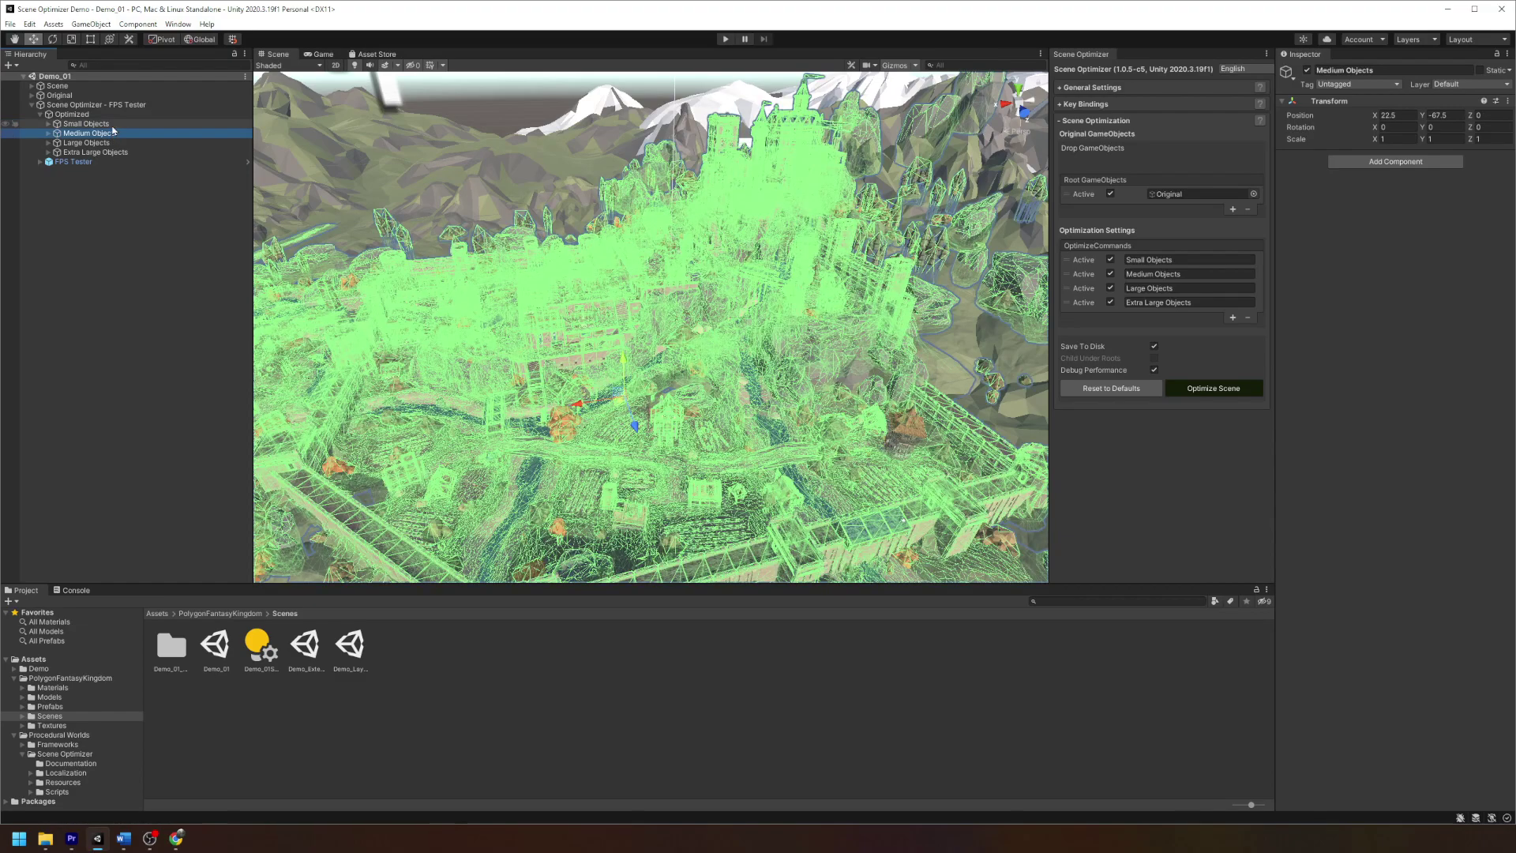
pyautogui.click(113, 142)
pyautogui.click(112, 133)
pyautogui.click(113, 142)
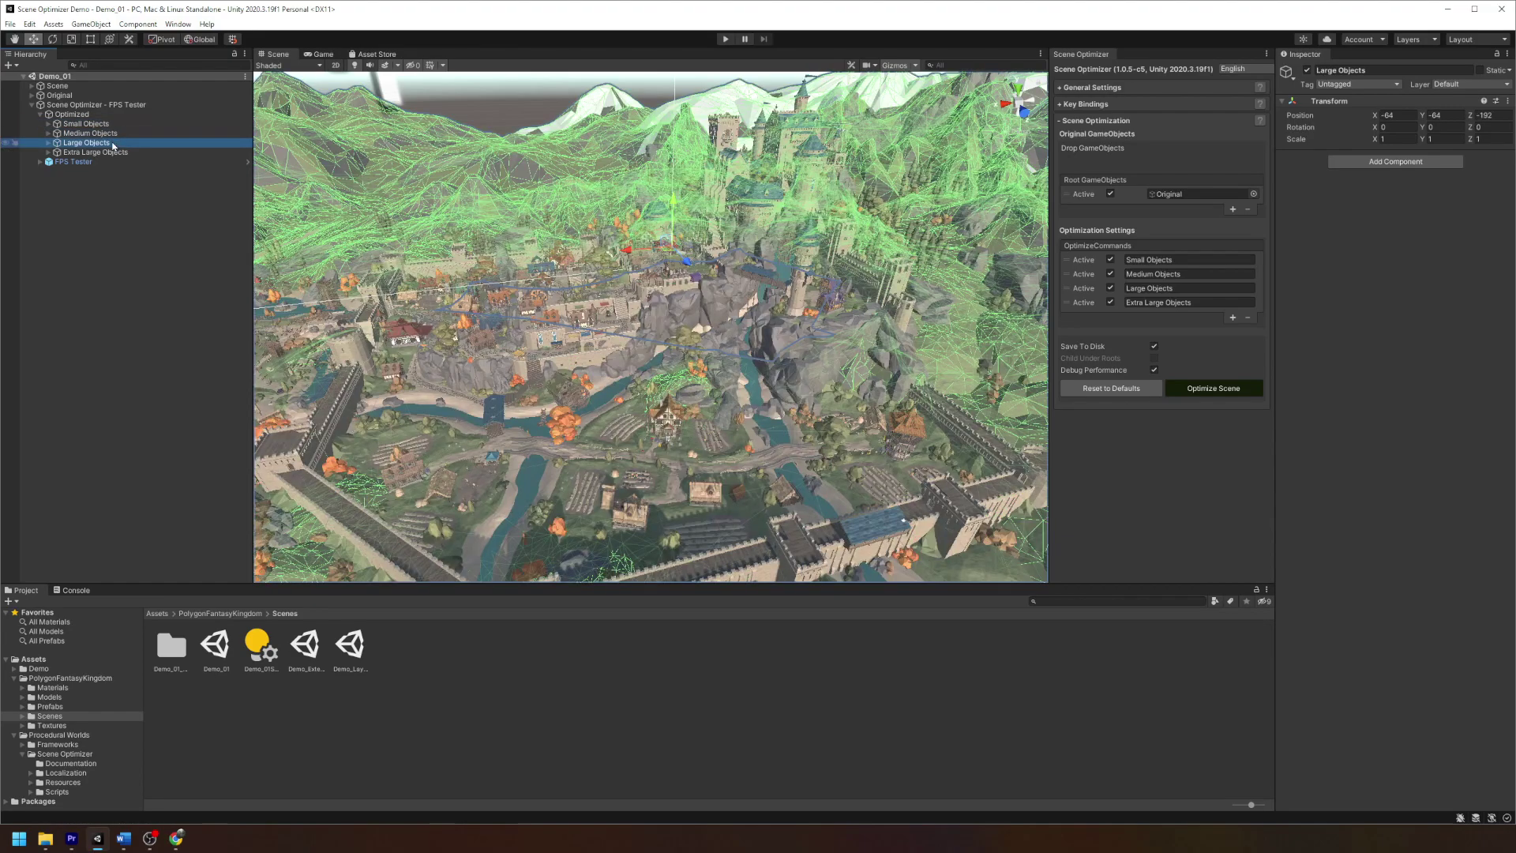
pyautogui.click(100, 152)
pyautogui.click(79, 162)
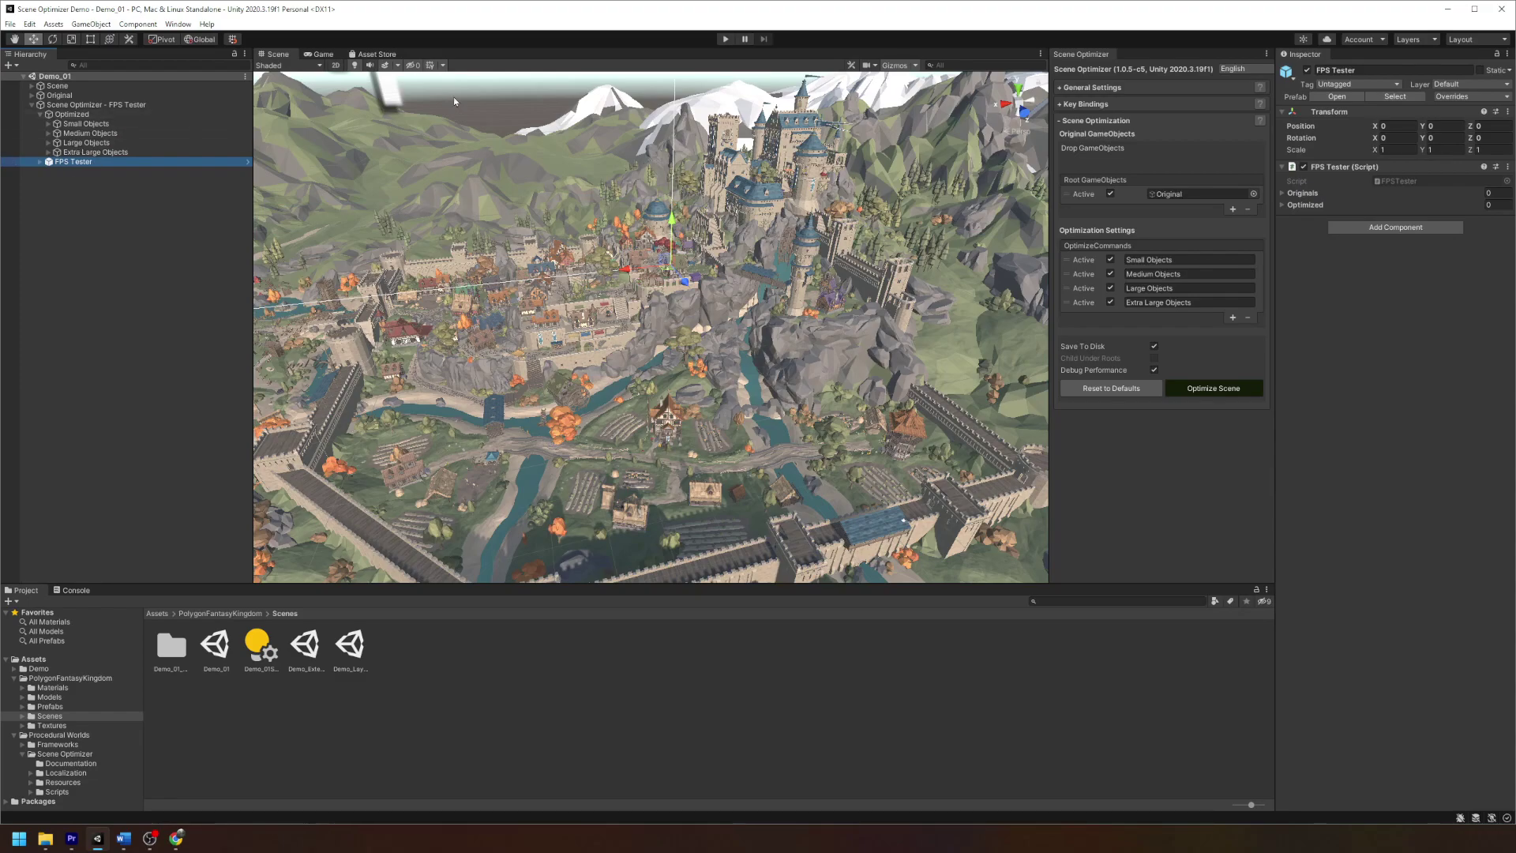
# Step: Play the scene, check the rendering statistics of the original objects, and switch the FPS tester to the optimized version
pyautogui.click(725, 39)
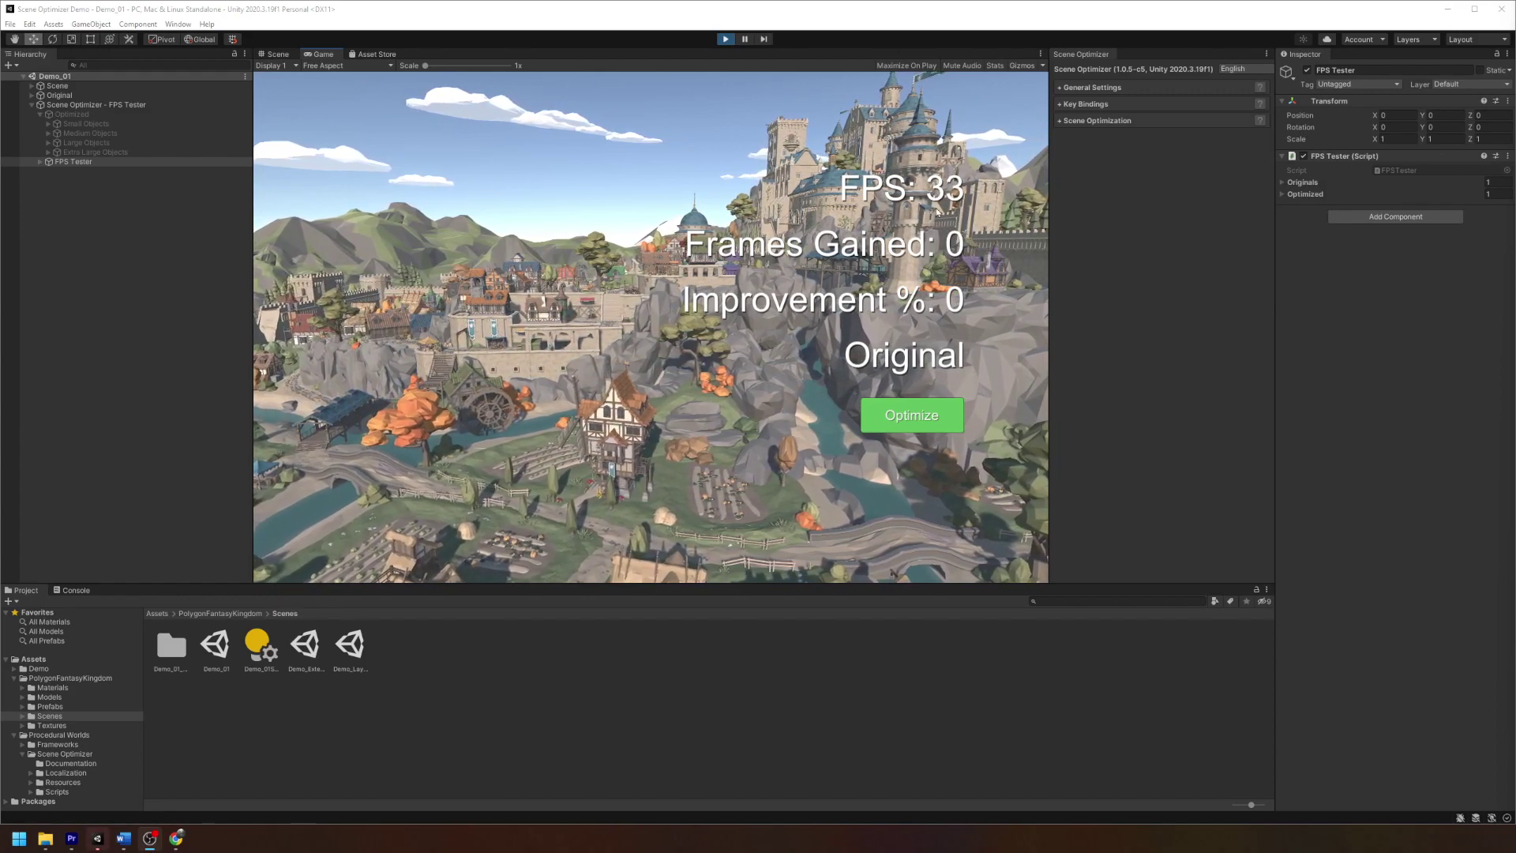
pyautogui.click(994, 67)
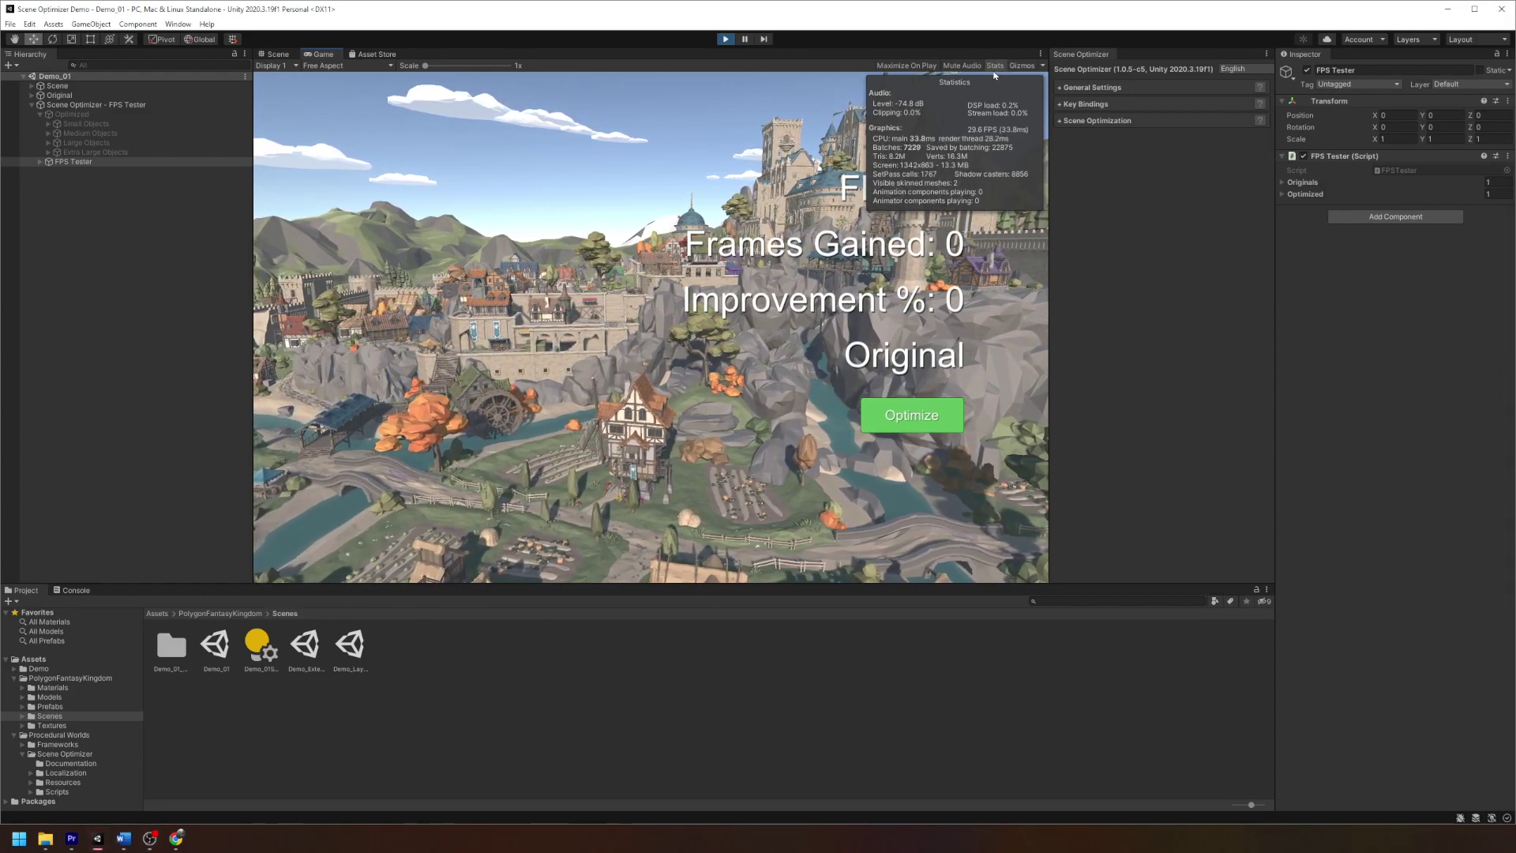
pyautogui.click(994, 67)
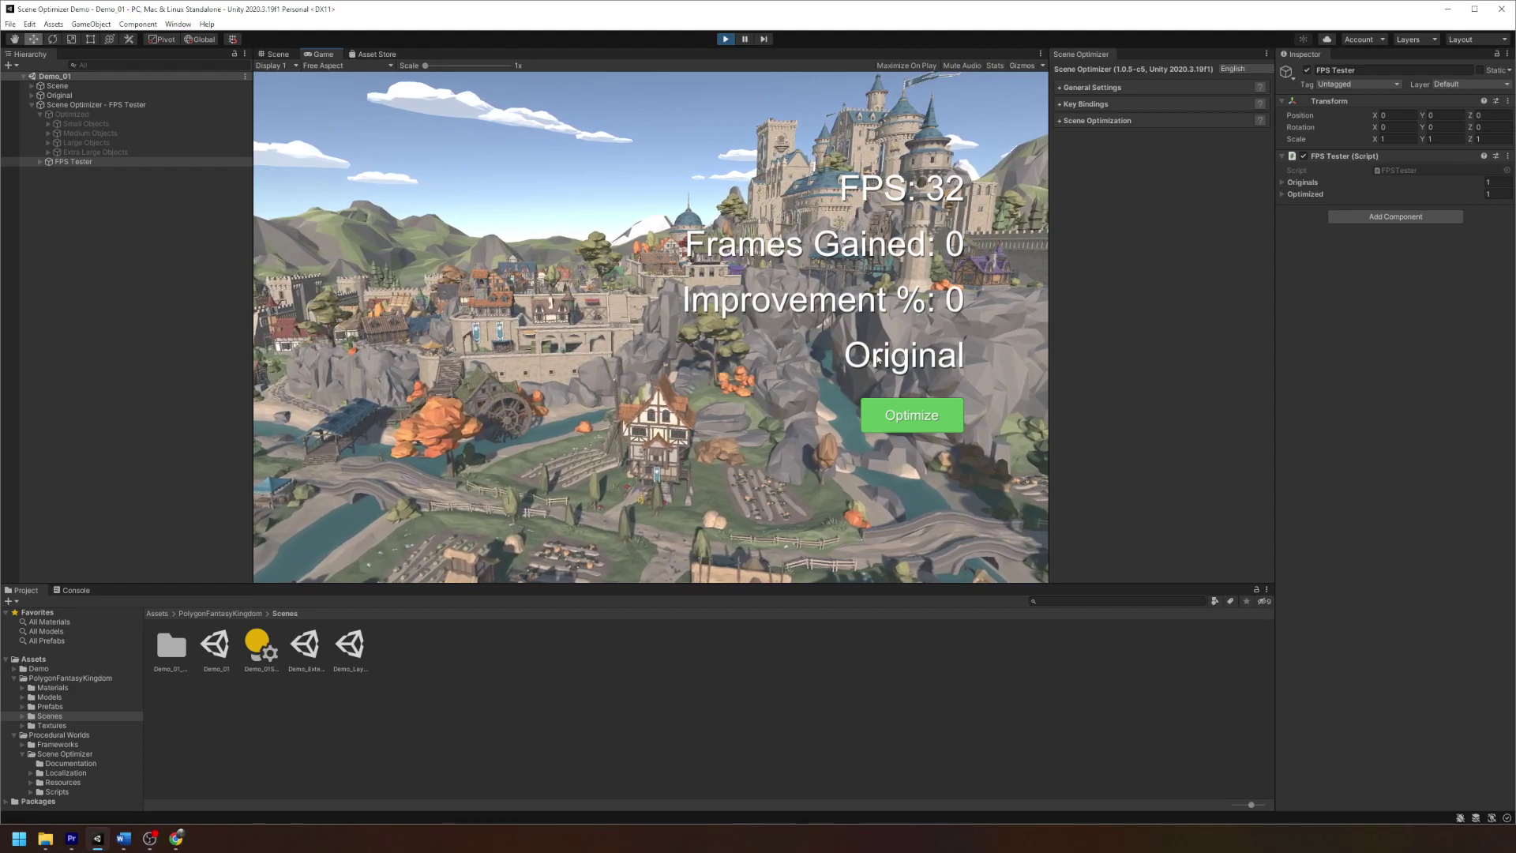
pyautogui.click(864, 405)
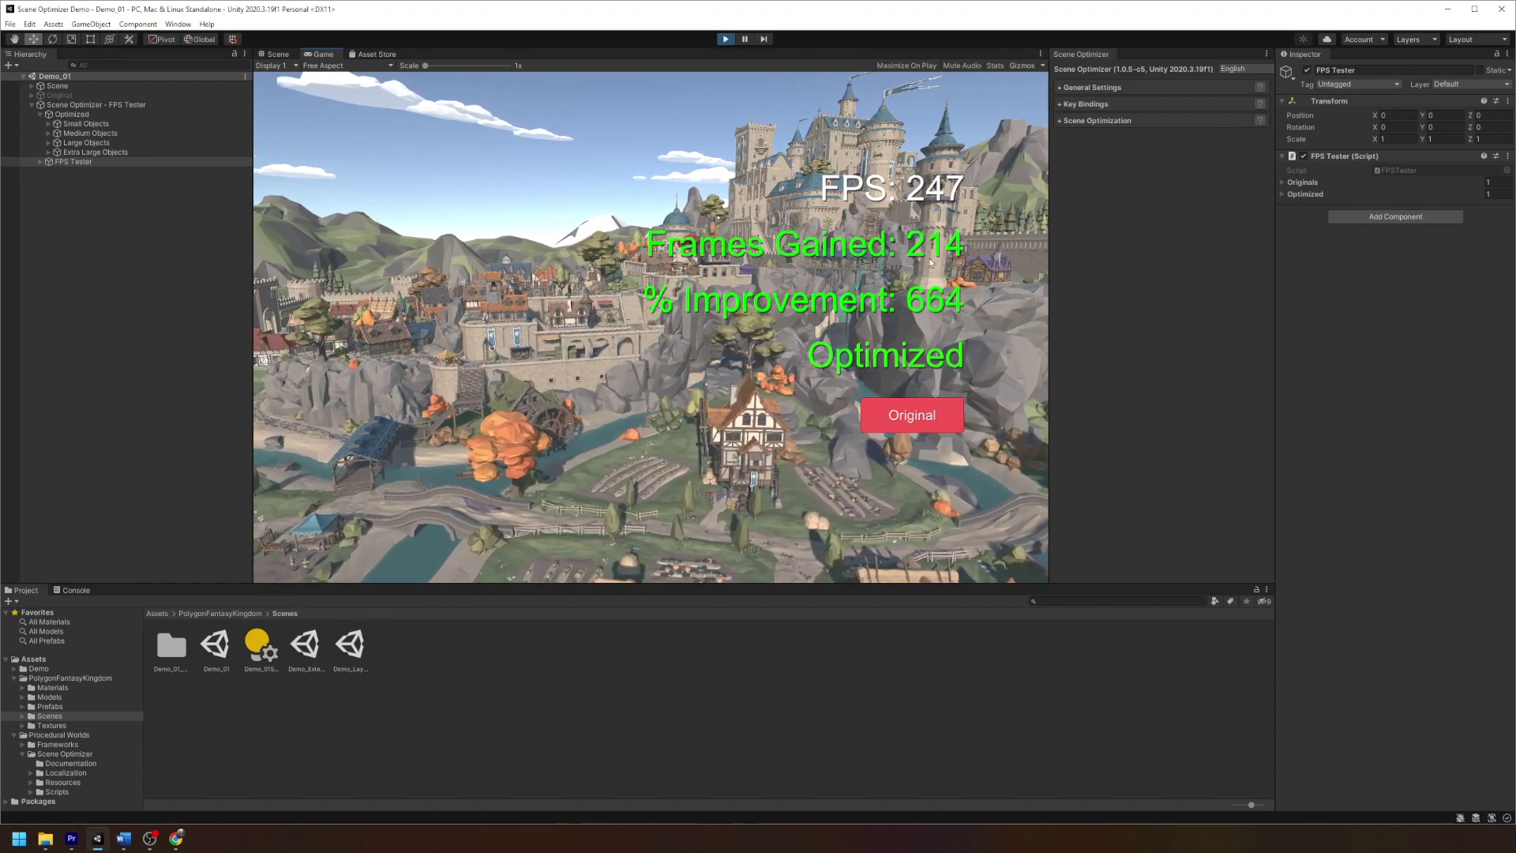
# Step: Inspect the Scene group and its Main Camera while the scene is running
pyautogui.click(115, 88)
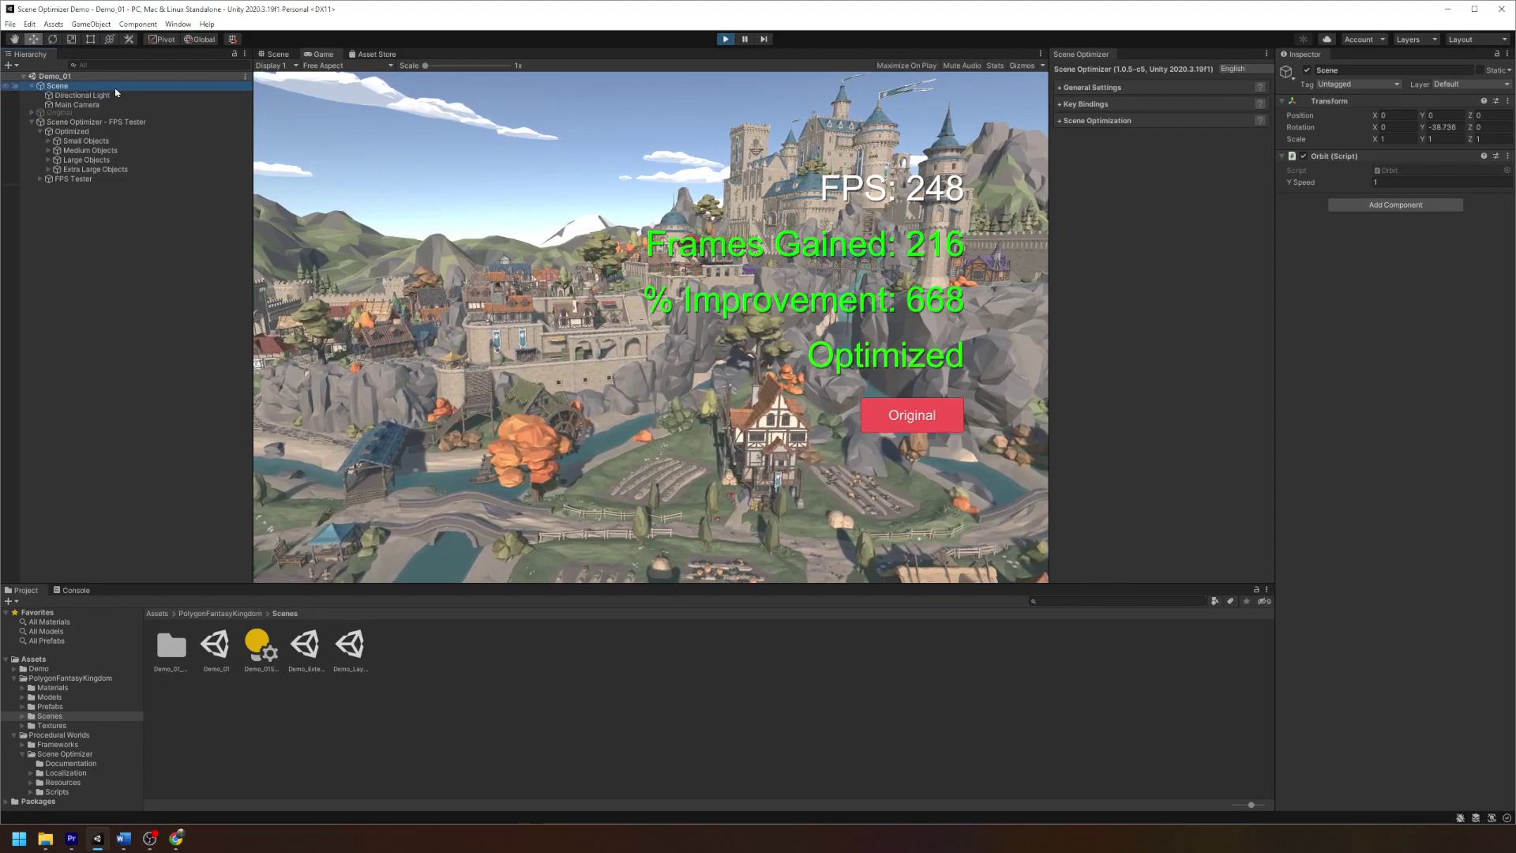
pyautogui.click(31, 85)
pyautogui.click(77, 105)
pyautogui.click(1442, 127)
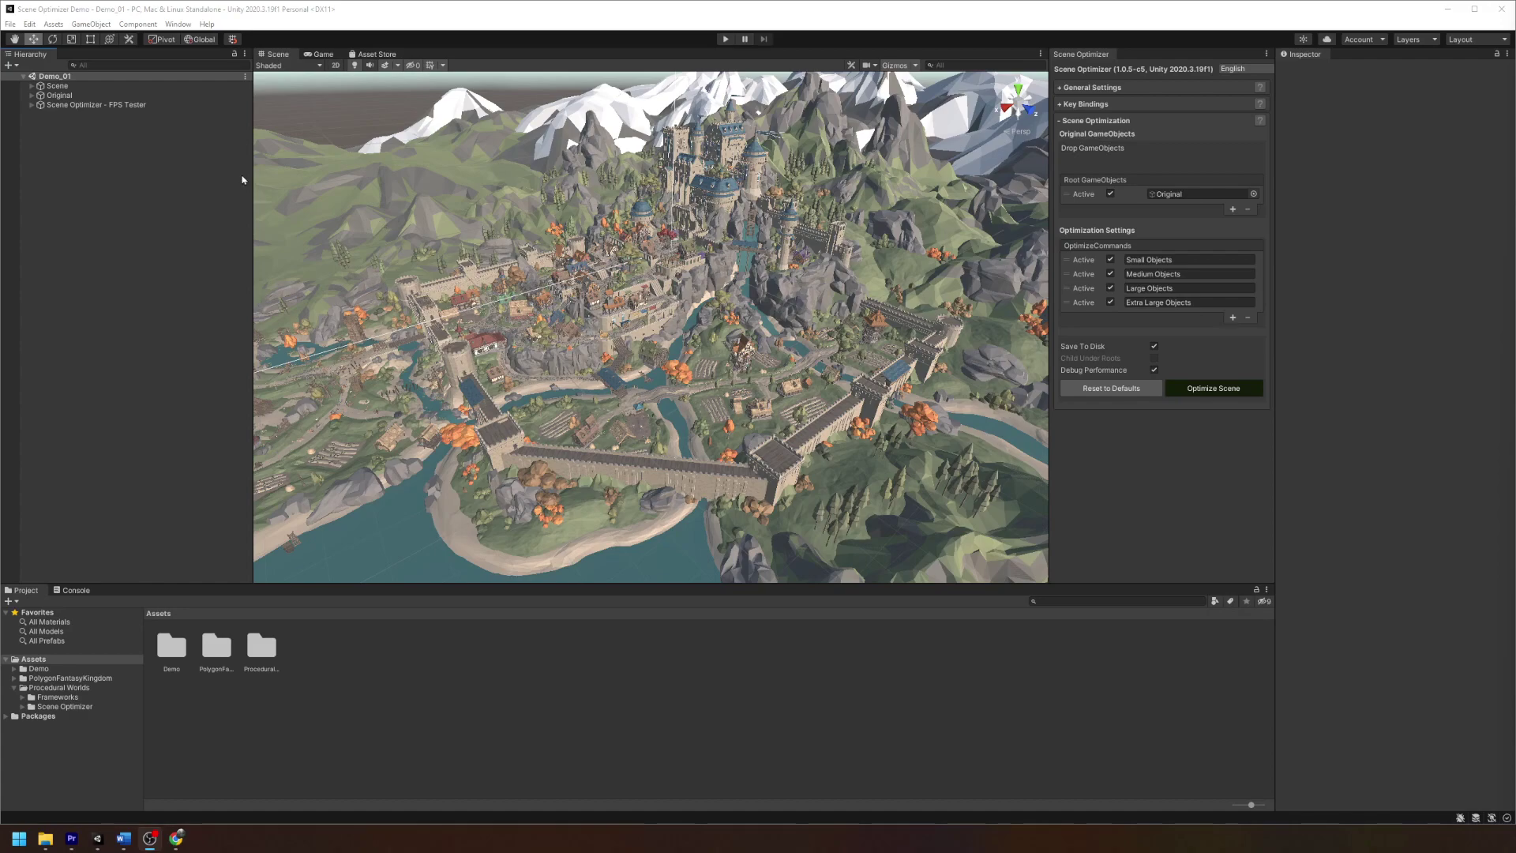
# Step: Expand Original and its child groups from Other up to Castle_Exterior_Dressing to examine the individual objects they hold
pyautogui.click(32, 95)
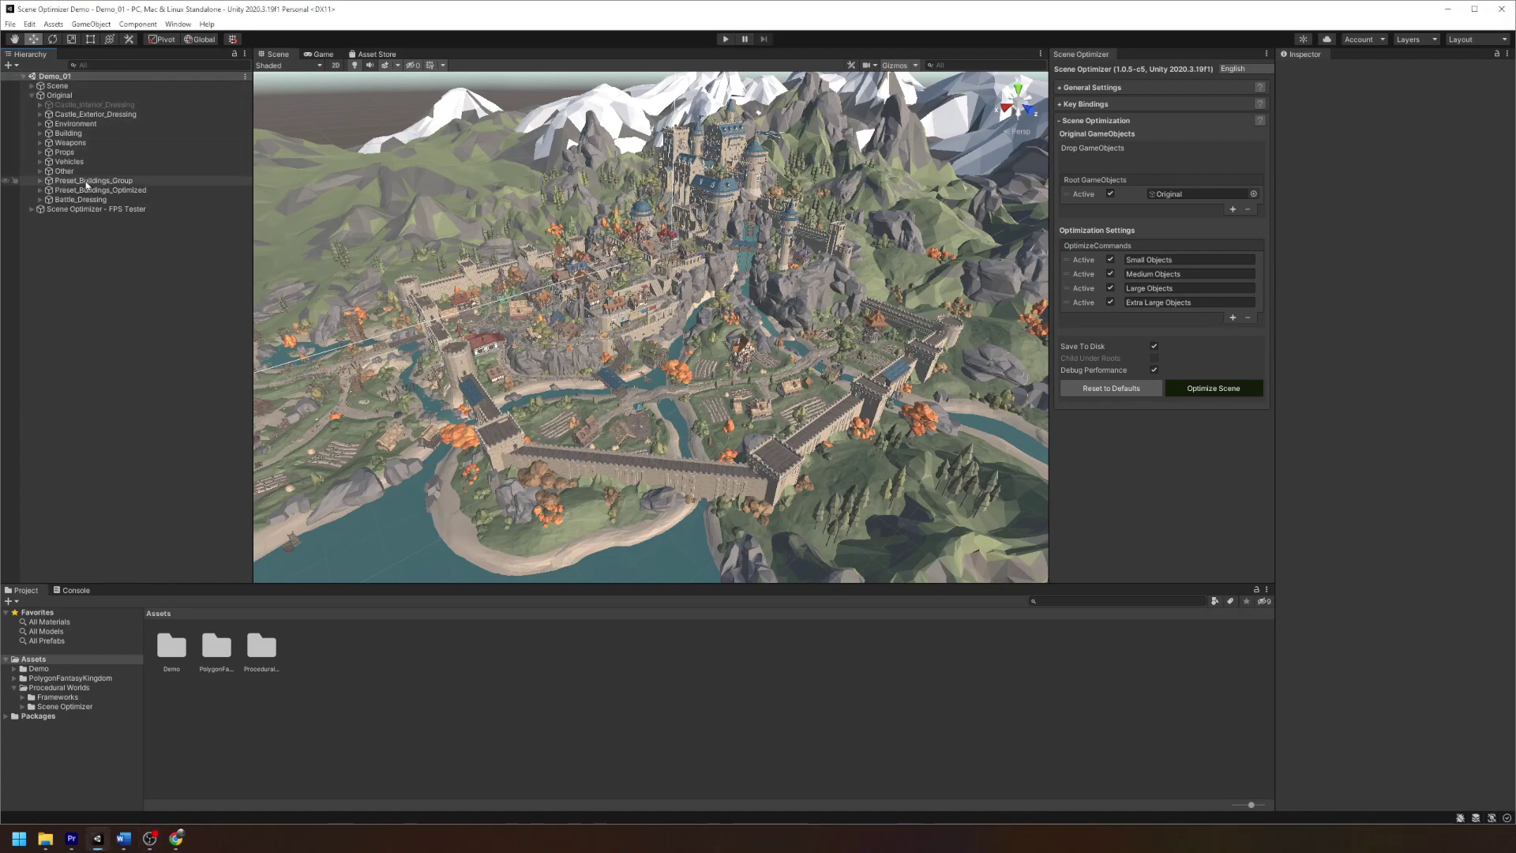
pyautogui.click(40, 172)
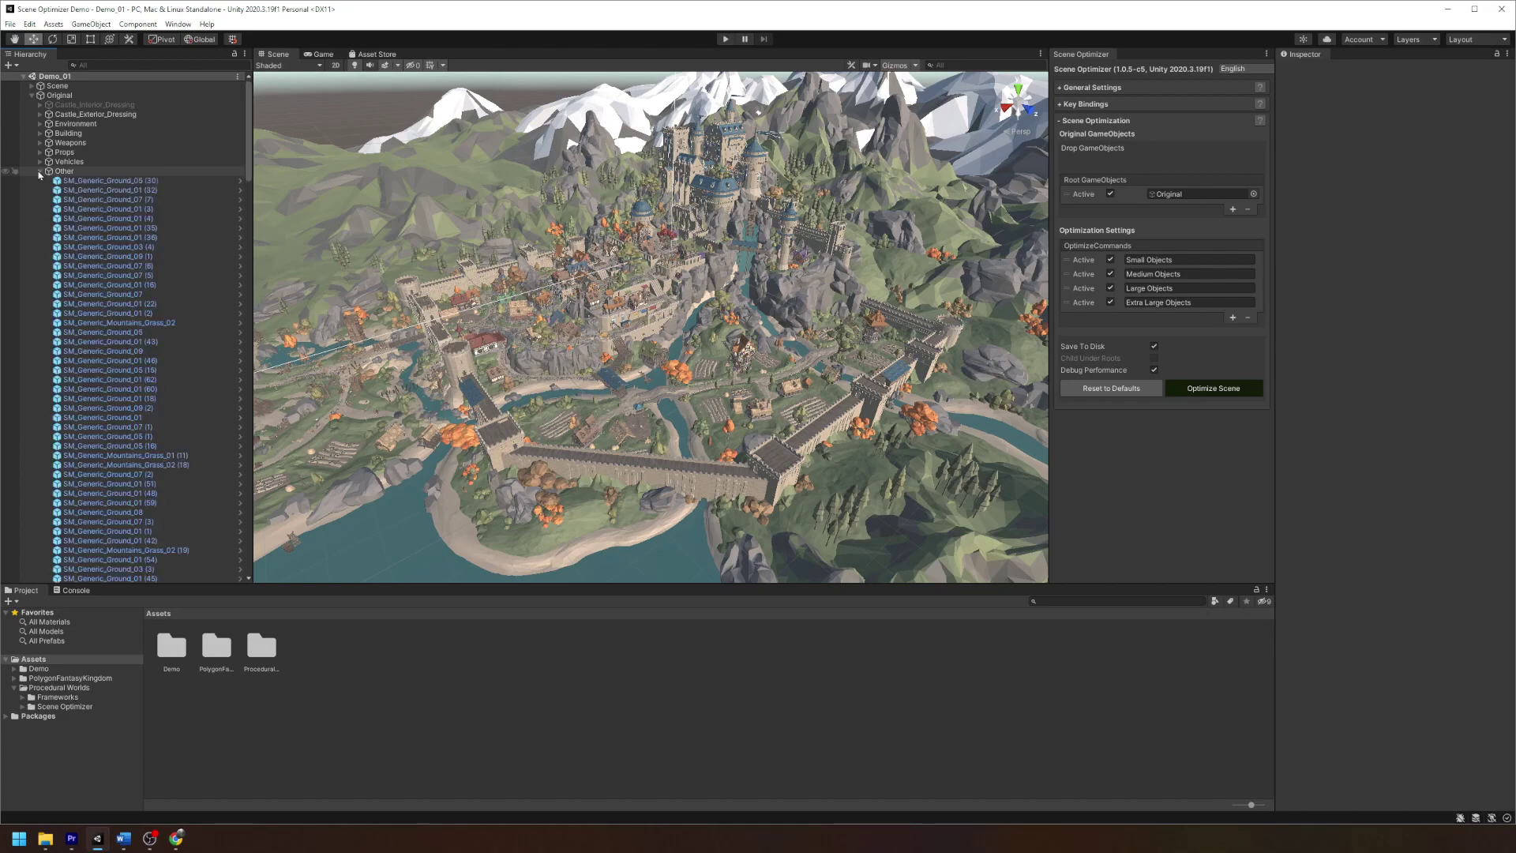
pyautogui.click(39, 162)
pyautogui.click(40, 161)
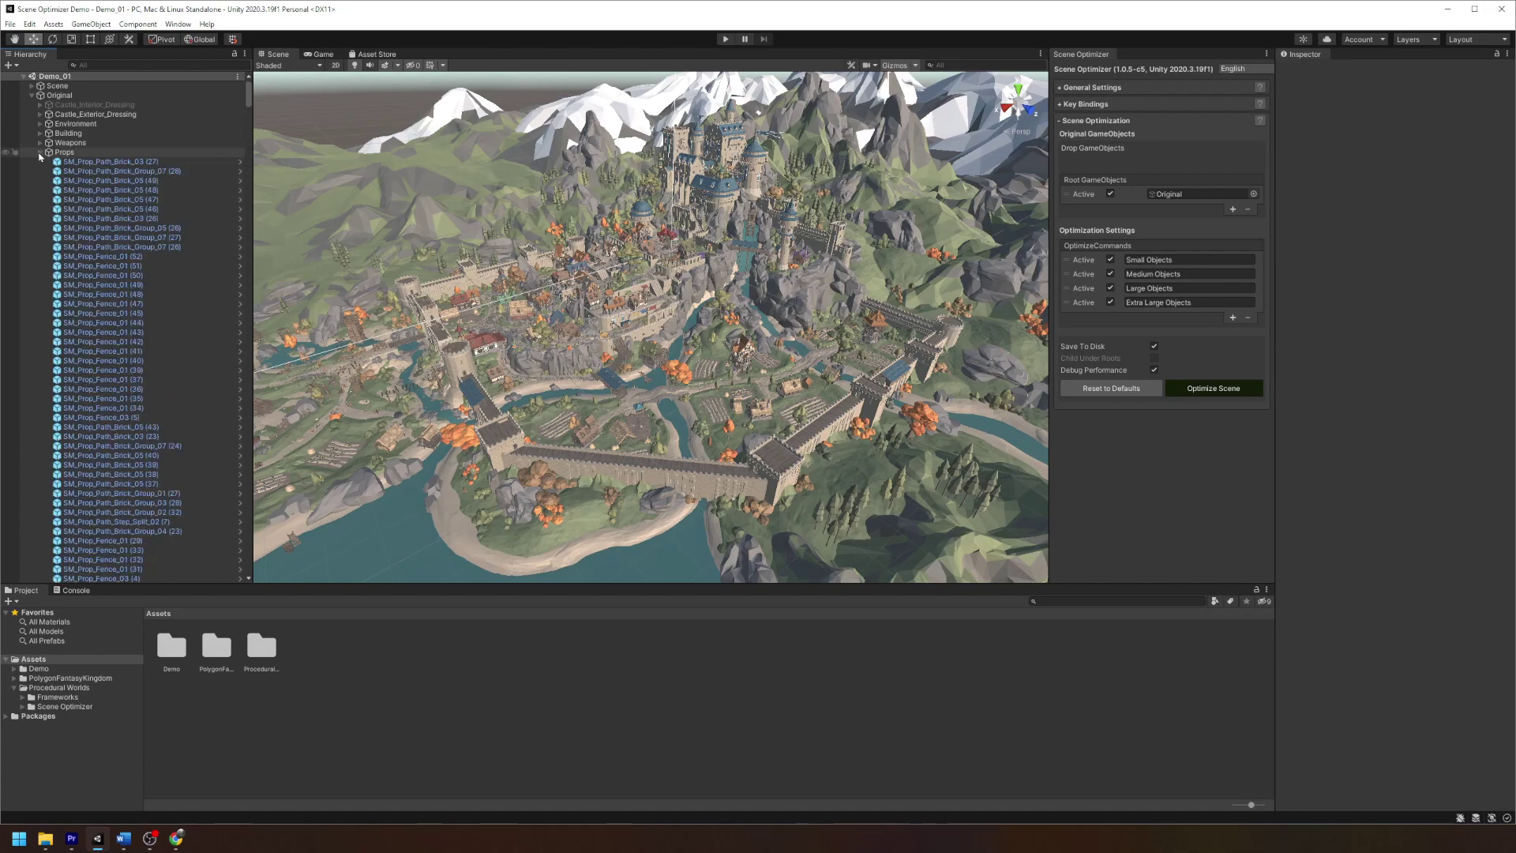
pyautogui.click(40, 151)
pyautogui.click(40, 152)
pyautogui.click(41, 142)
pyautogui.click(40, 142)
pyautogui.click(40, 132)
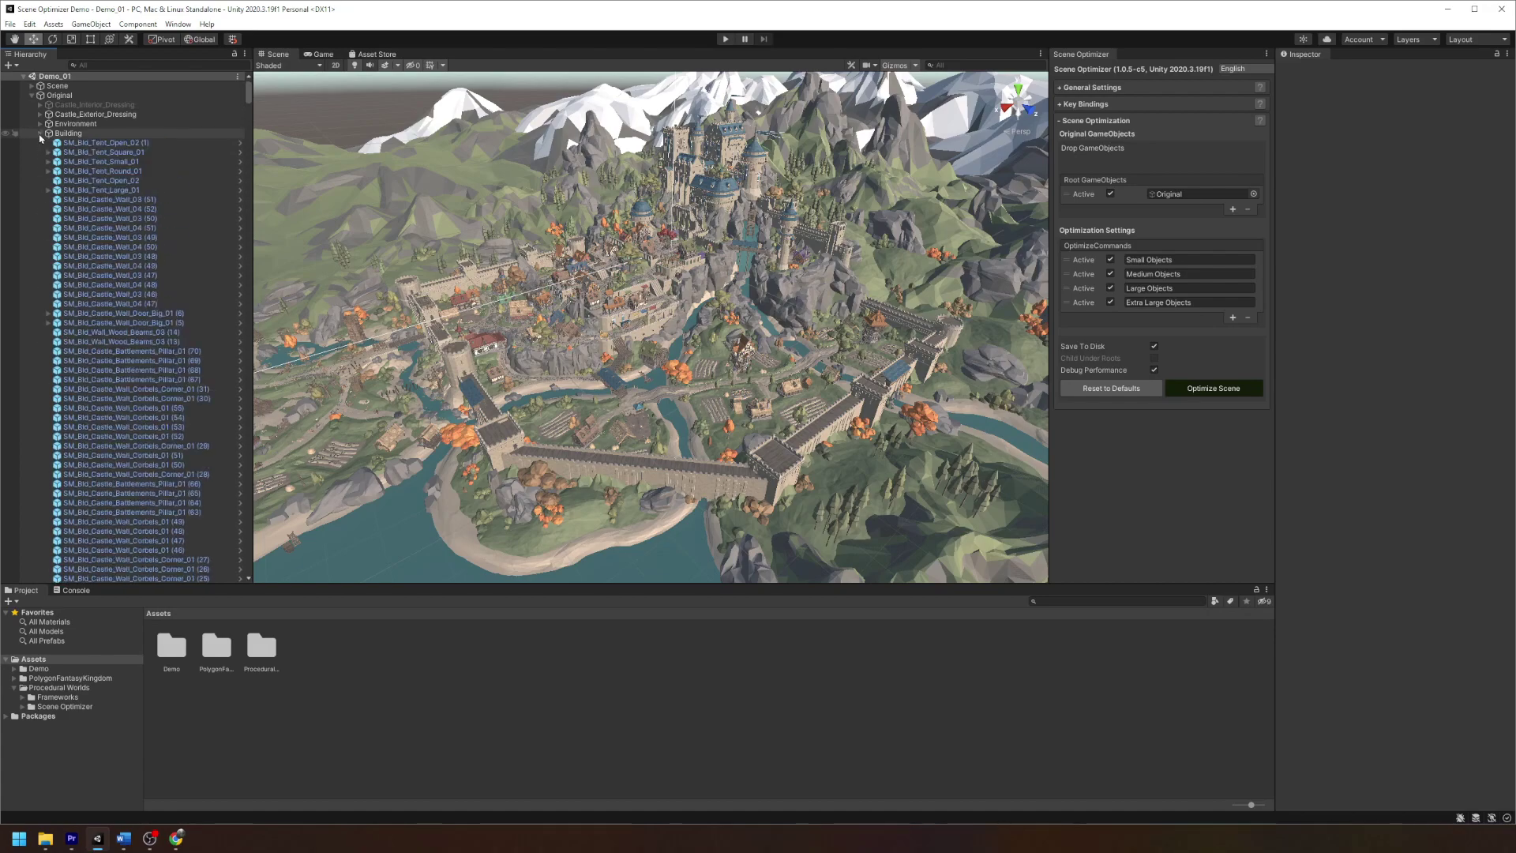
pyautogui.click(41, 133)
pyautogui.click(40, 124)
pyautogui.click(41, 124)
pyautogui.click(40, 115)
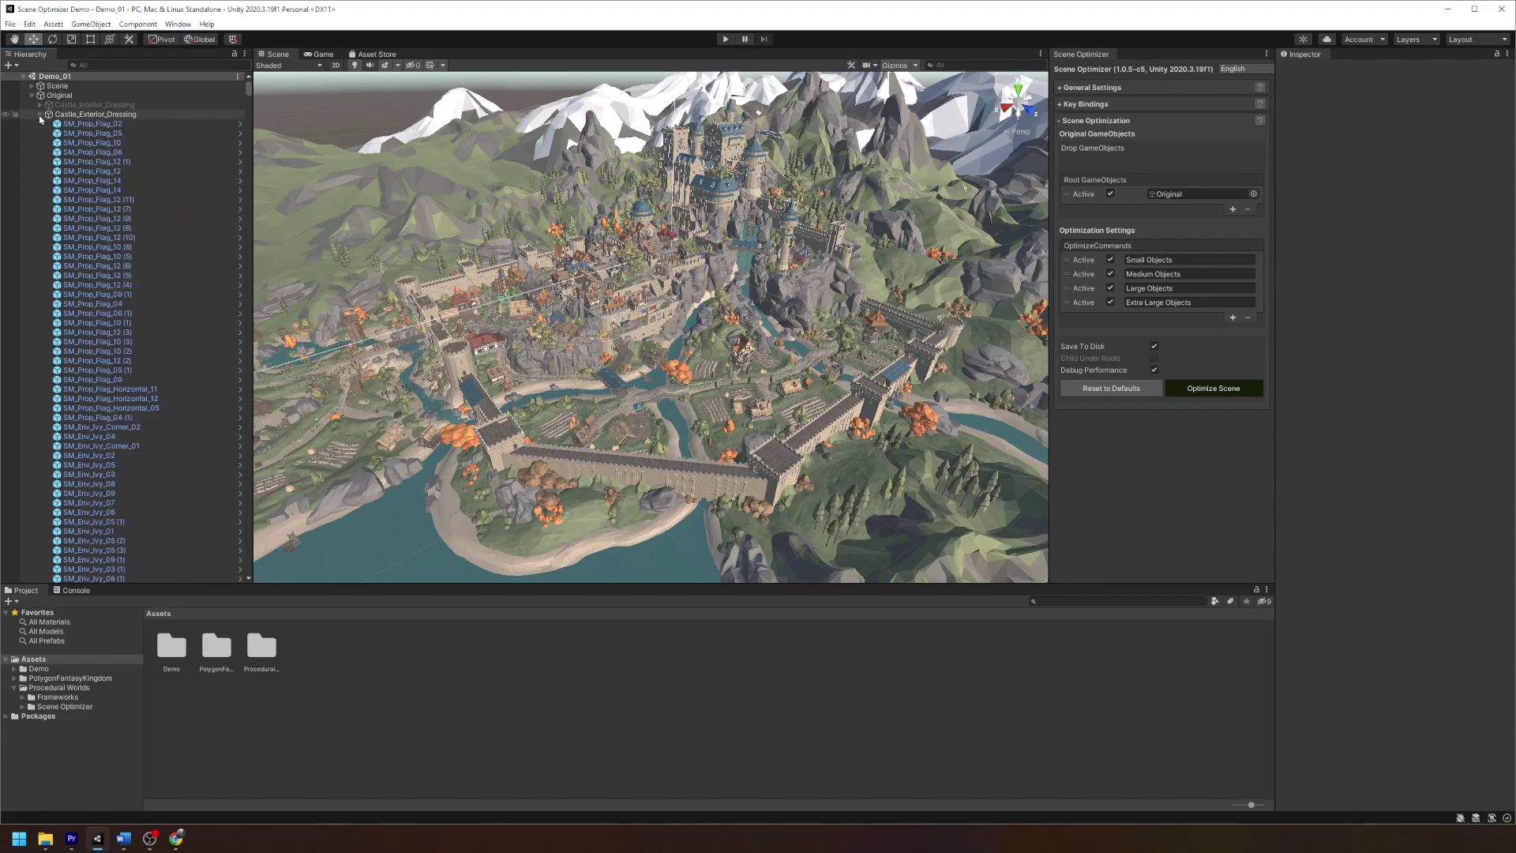
# Step: Collapse the child groups from Castle_Exterior_Dressing down to Other, and Original itself
pyautogui.click(40, 115)
pyautogui.click(40, 124)
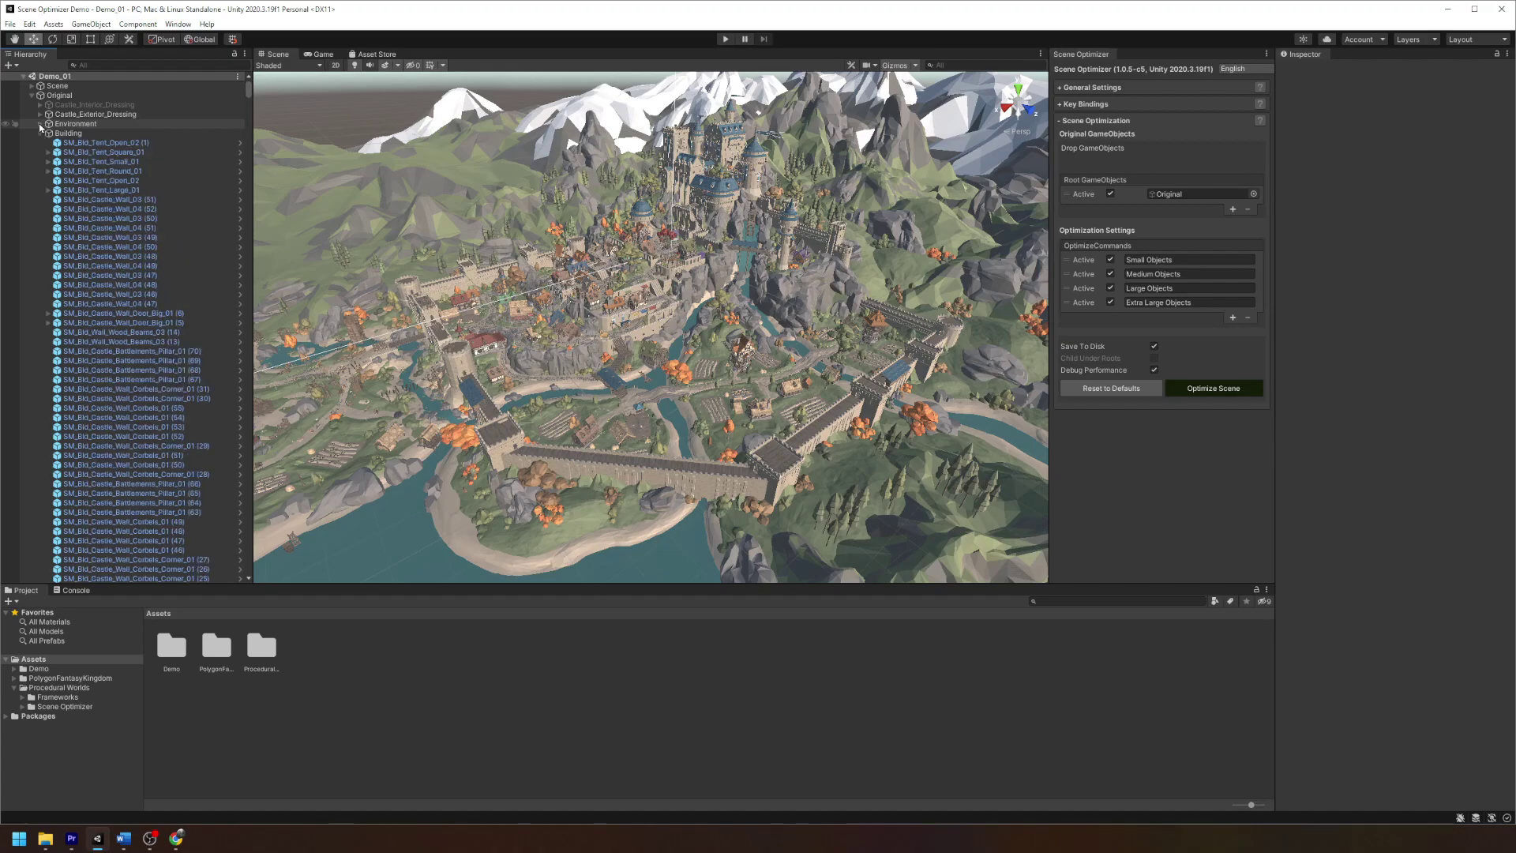
pyautogui.click(41, 124)
pyautogui.click(41, 134)
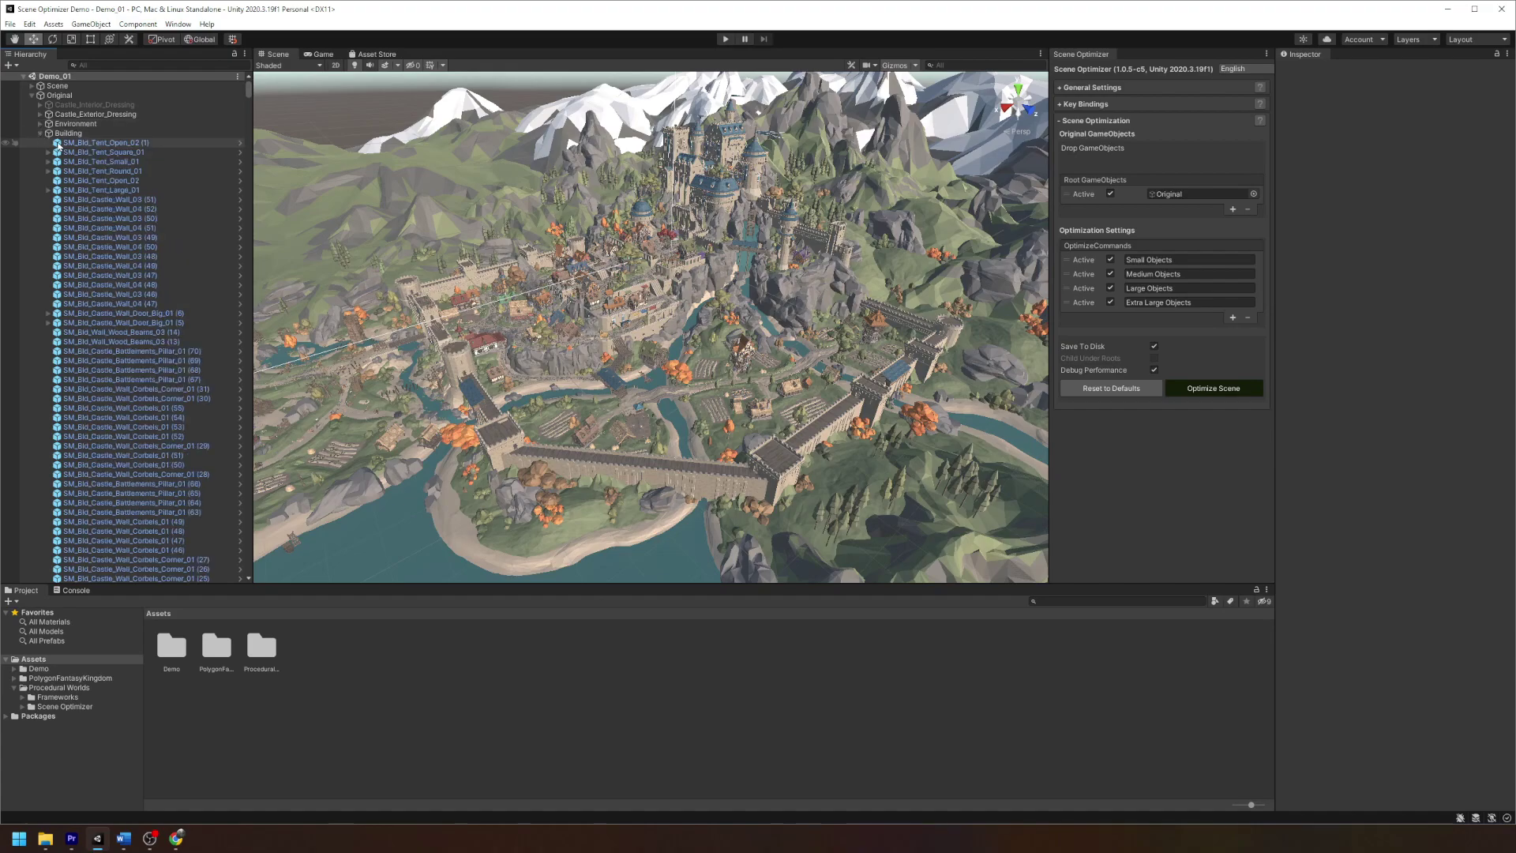
pyautogui.click(40, 133)
pyautogui.click(40, 143)
pyautogui.click(41, 143)
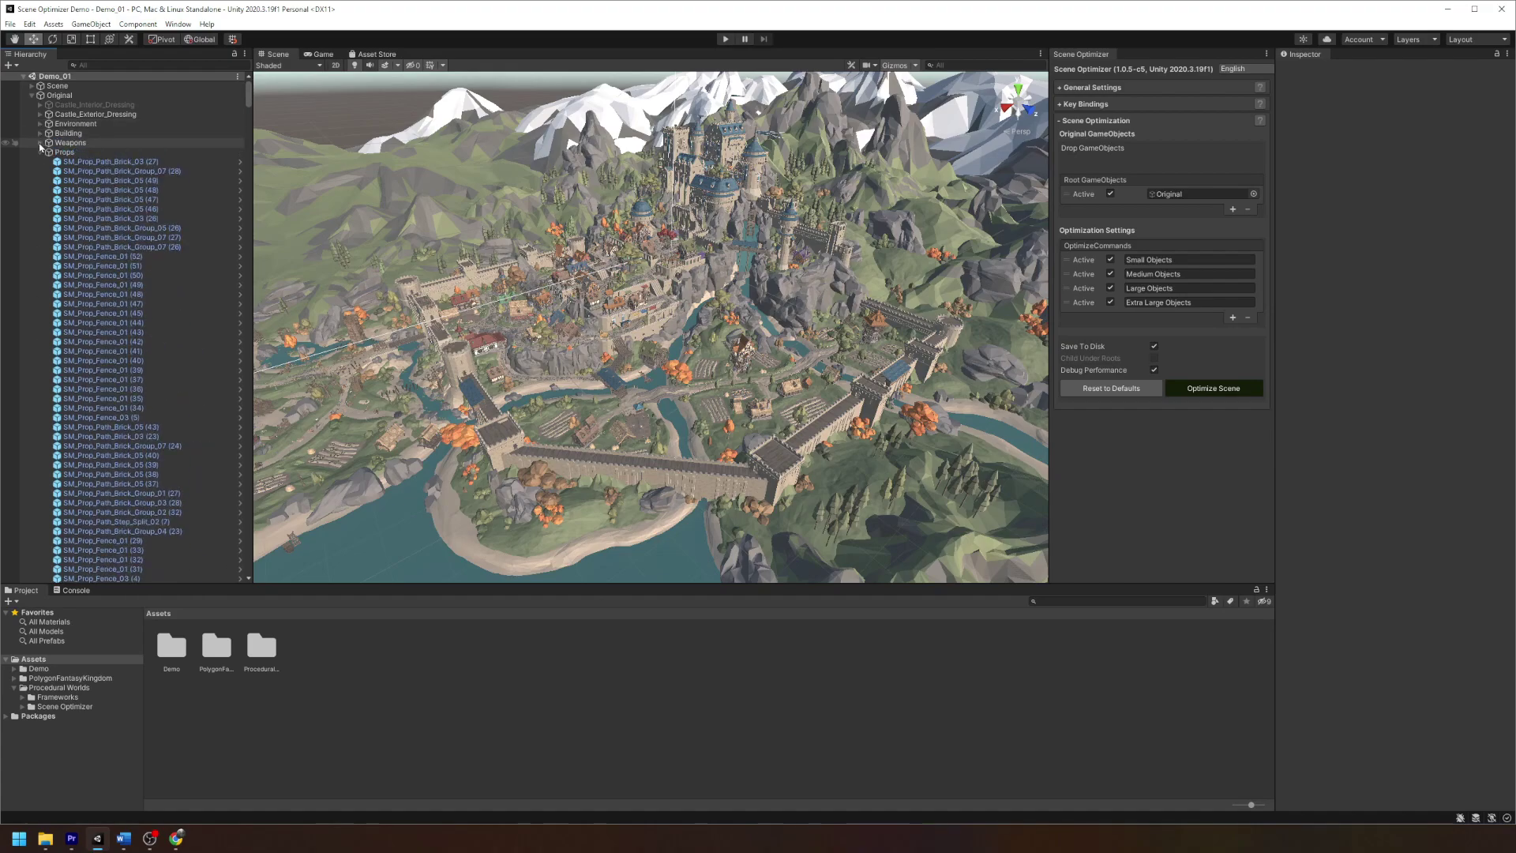
pyautogui.click(41, 153)
pyautogui.click(41, 162)
pyautogui.click(41, 171)
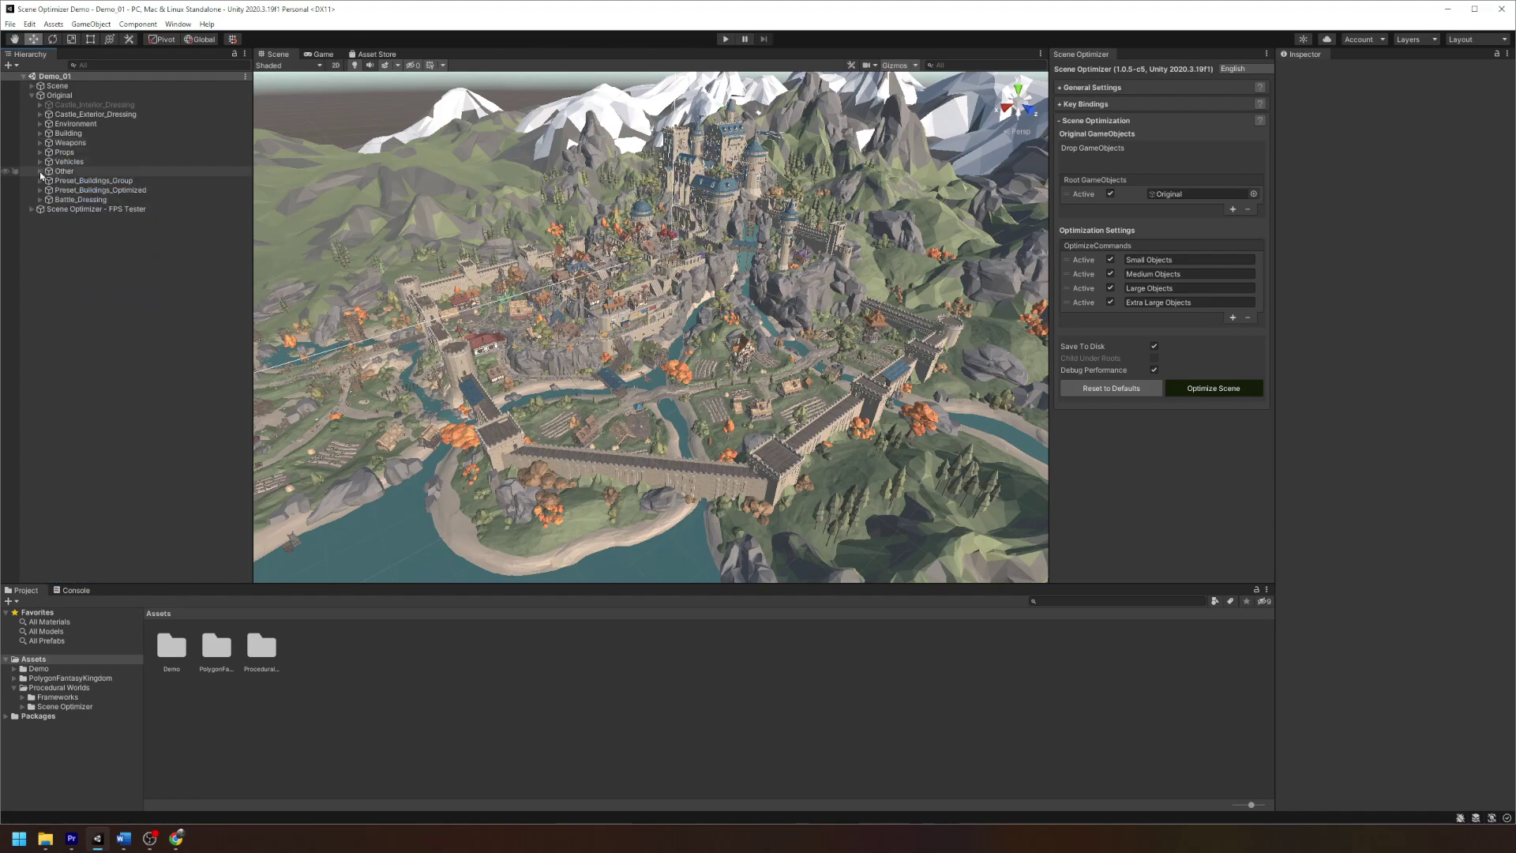
pyautogui.click(31, 94)
# Step: Expand the Optimized object under Scene Optimizer - FPS Tester and compare what its size groups cover in the scene
pyautogui.press('alt')
pyautogui.moveTo(658, 382)
pyautogui.keyDown('alt'); pyautogui.mouseDown()
pyautogui.moveTo(673, 388)
pyautogui.moveTo(652, 403)
pyautogui.mouseUp(); pyautogui.keyUp('alt')
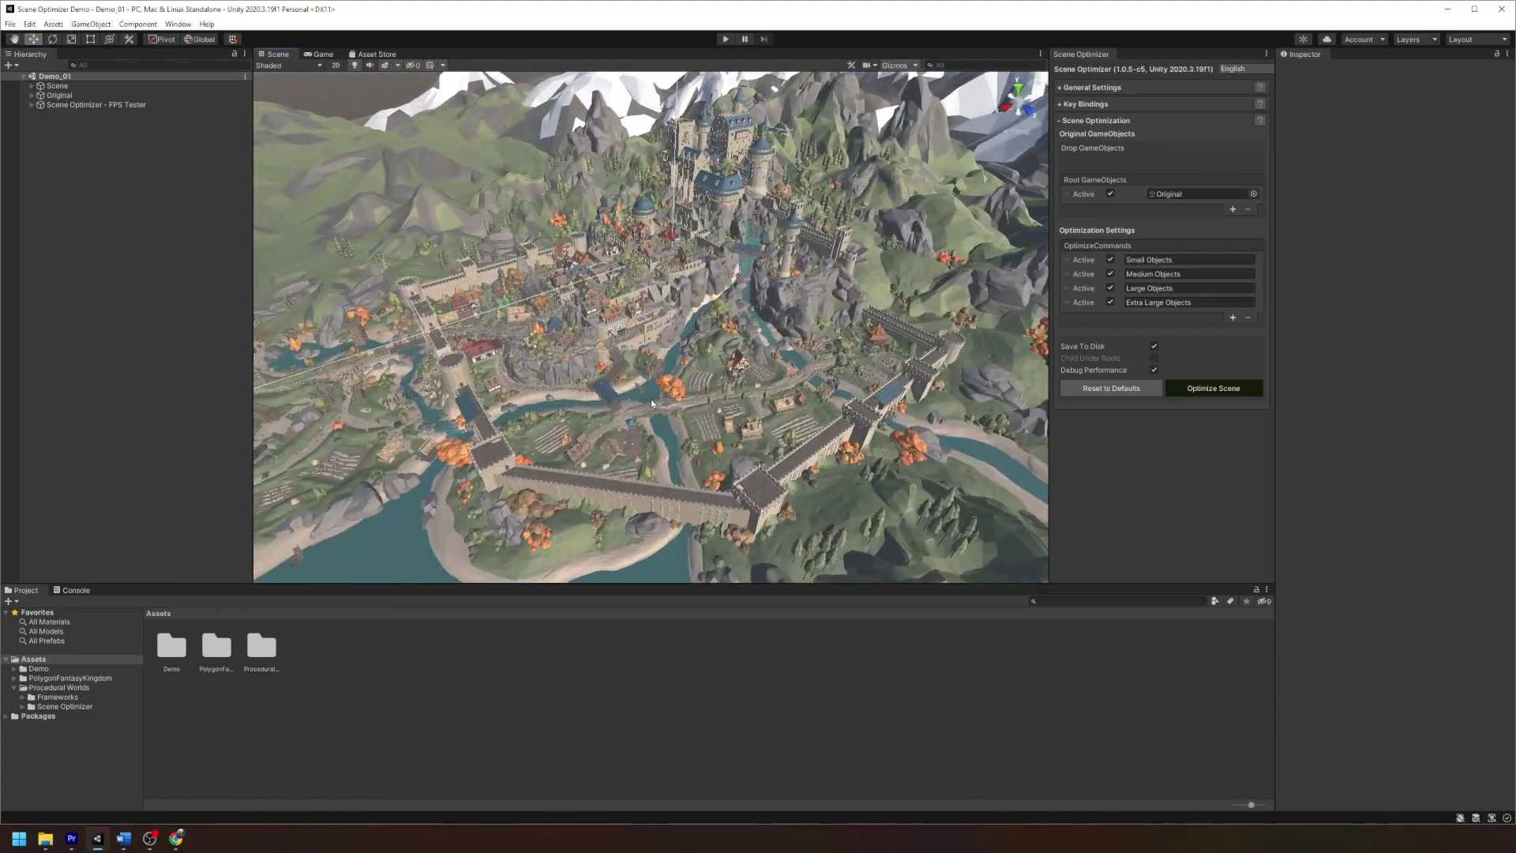
pyautogui.click(31, 105)
pyautogui.click(39, 116)
pyautogui.click(82, 125)
pyautogui.click(82, 134)
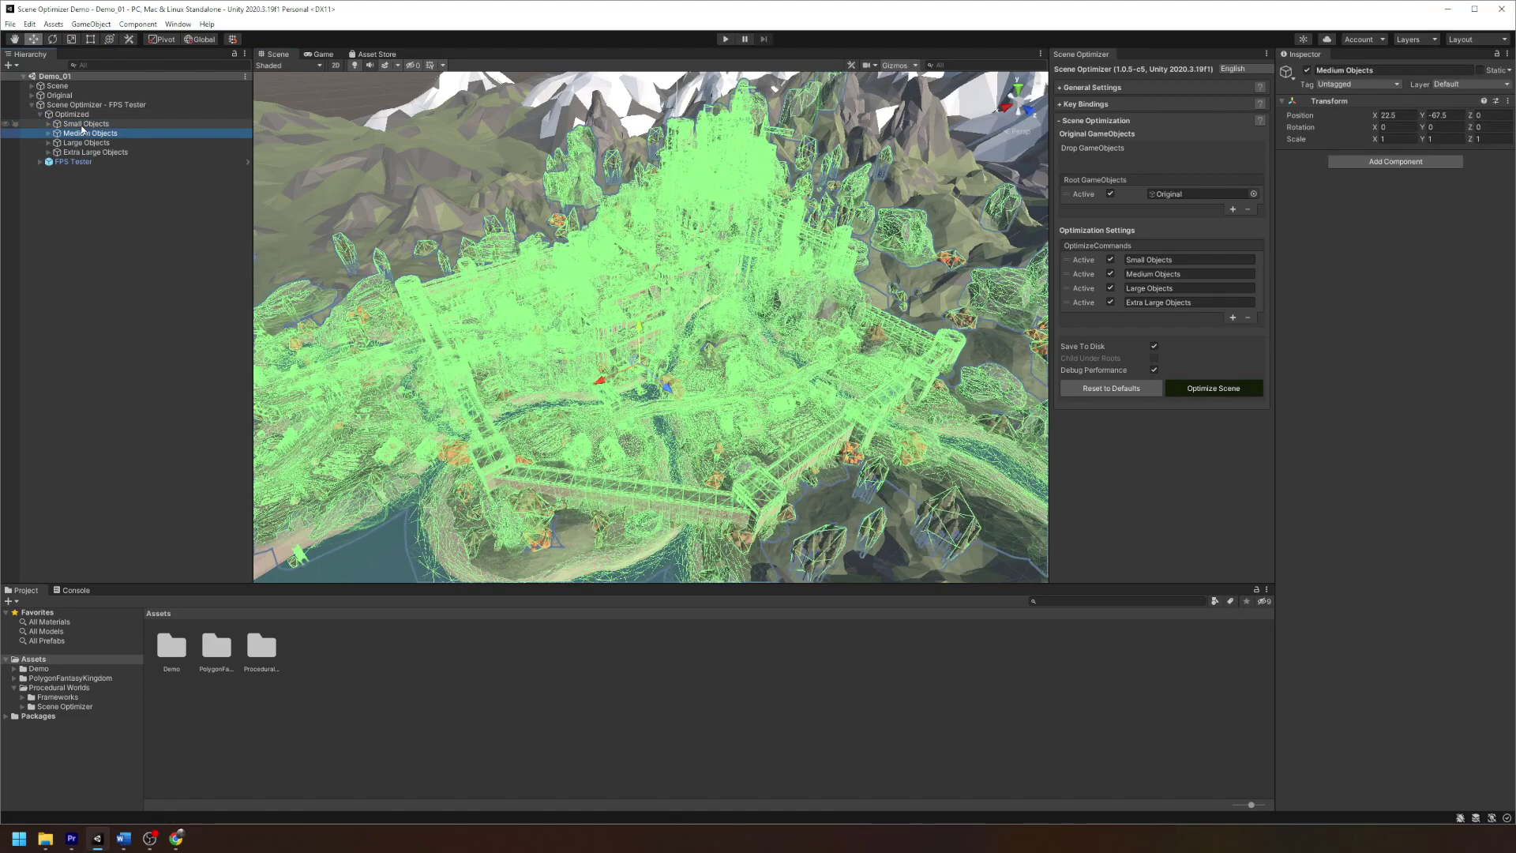
pyautogui.press('Down')
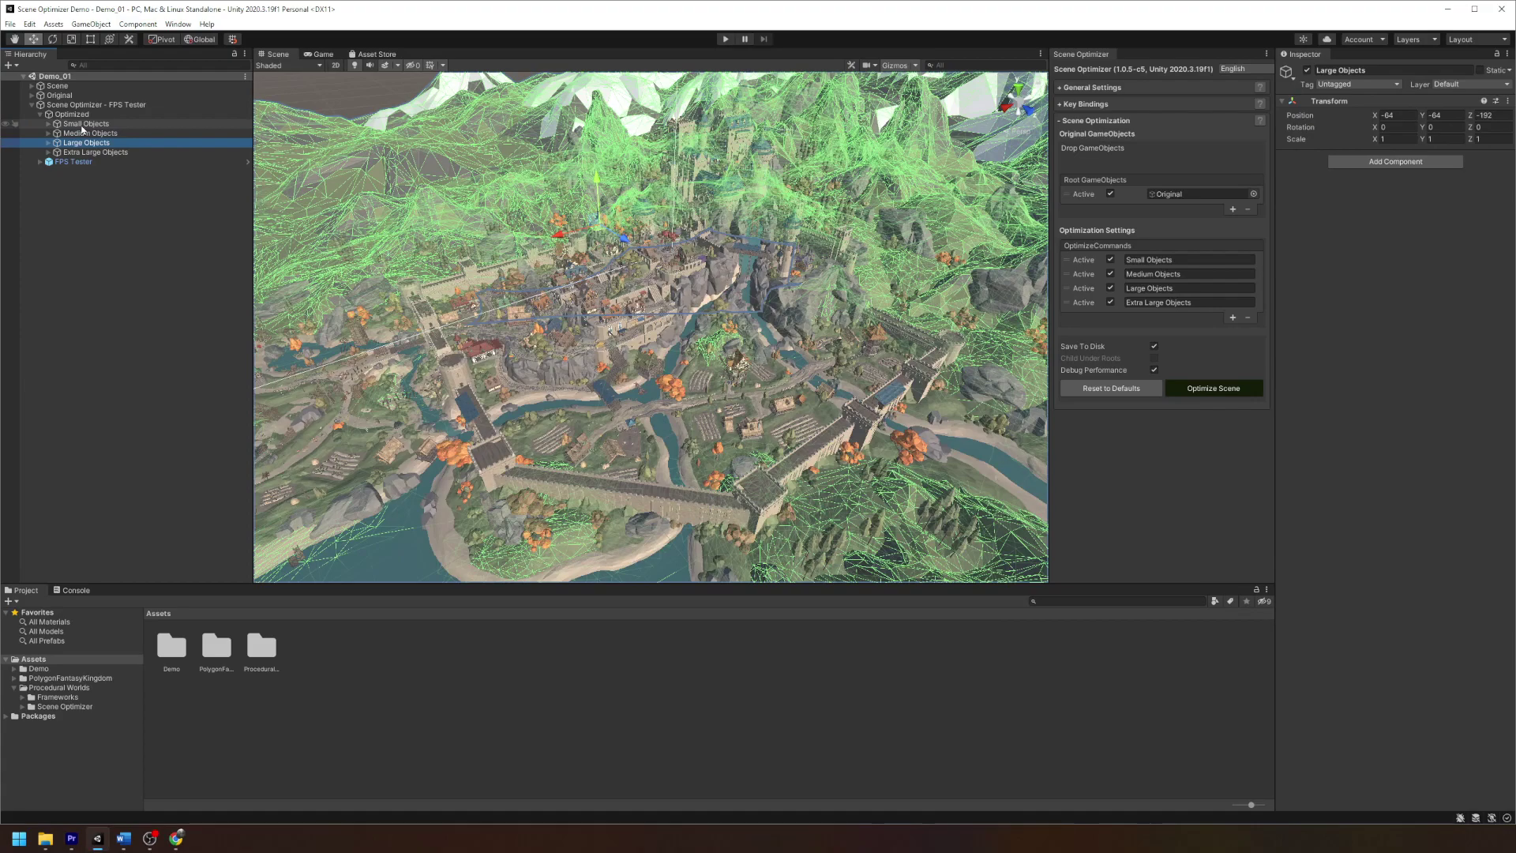
pyautogui.press('Down')
pyautogui.press('Up')
pyautogui.press('Up')
pyautogui.press('Up')
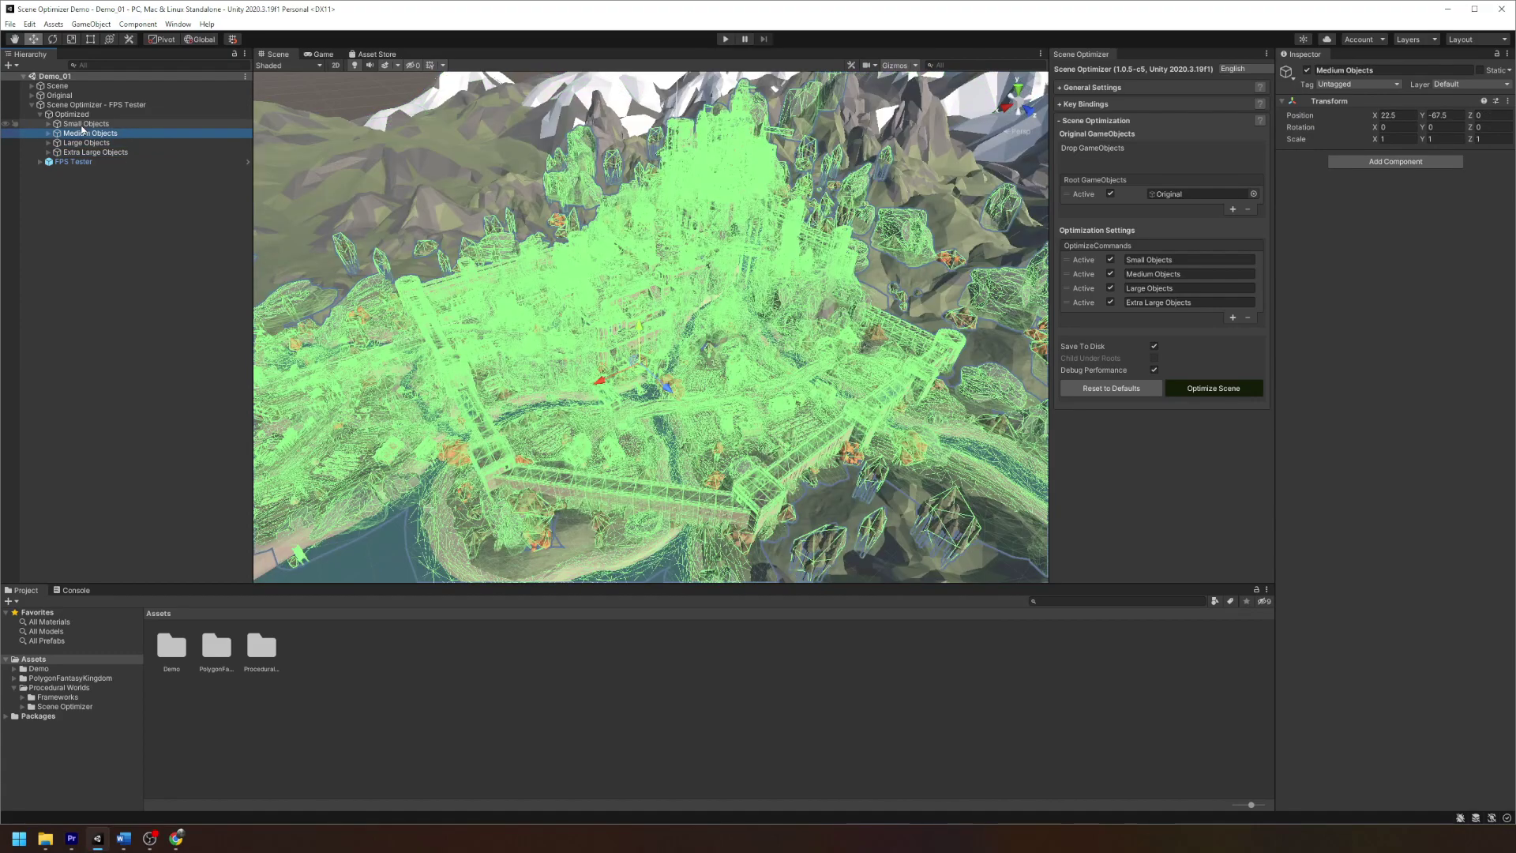
# Step: Collapse Optimized and Scene Optimizer - FPS Tester in the hierarchy, and clear the selection
pyautogui.press('Left')
pyautogui.press('Left')
pyautogui.press('Left')
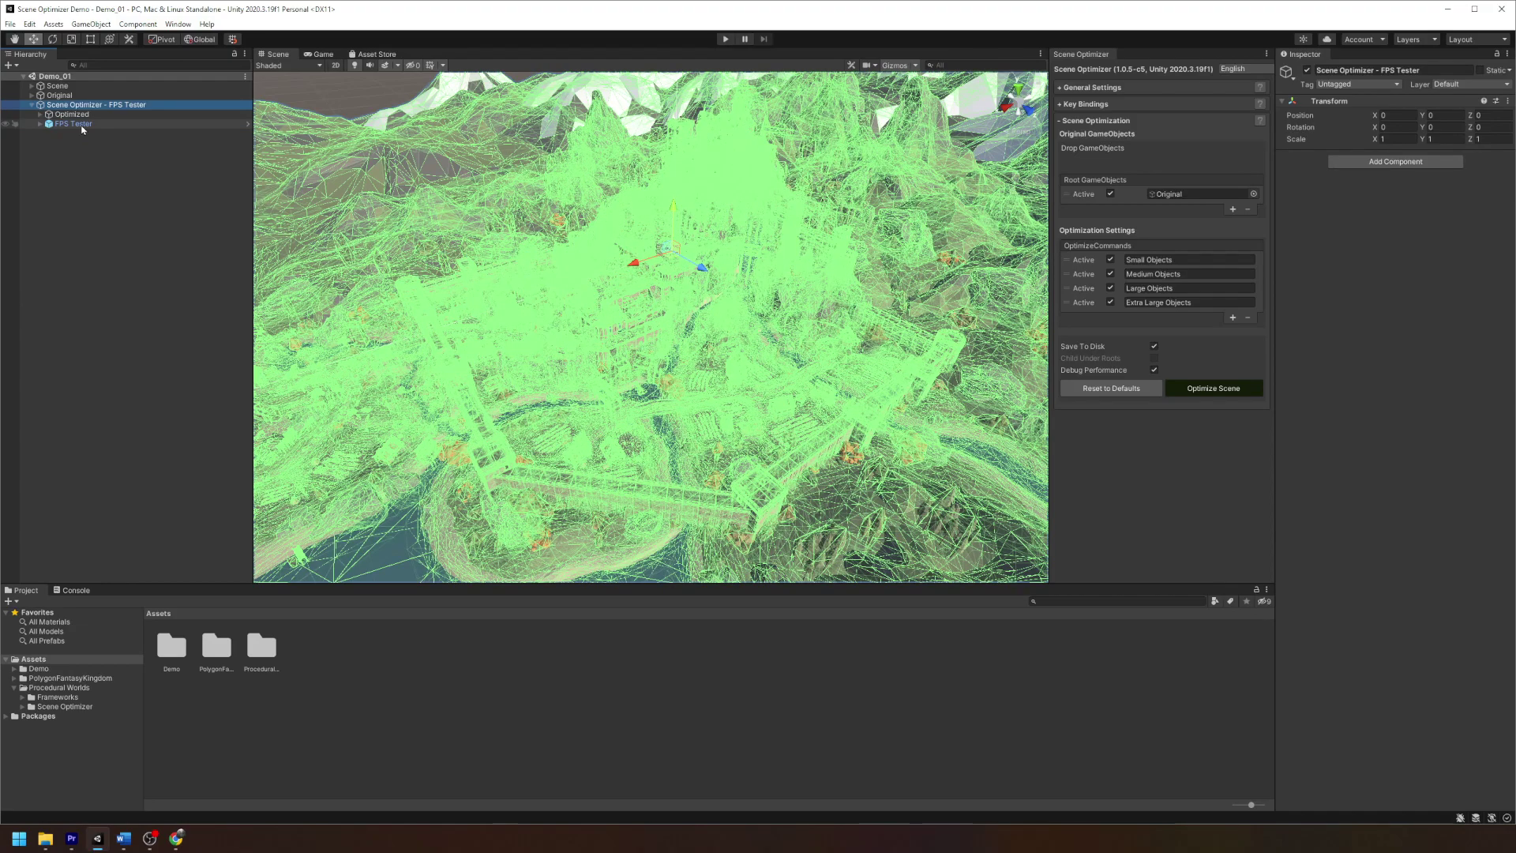
pyautogui.press('Left')
pyautogui.click(85, 147)
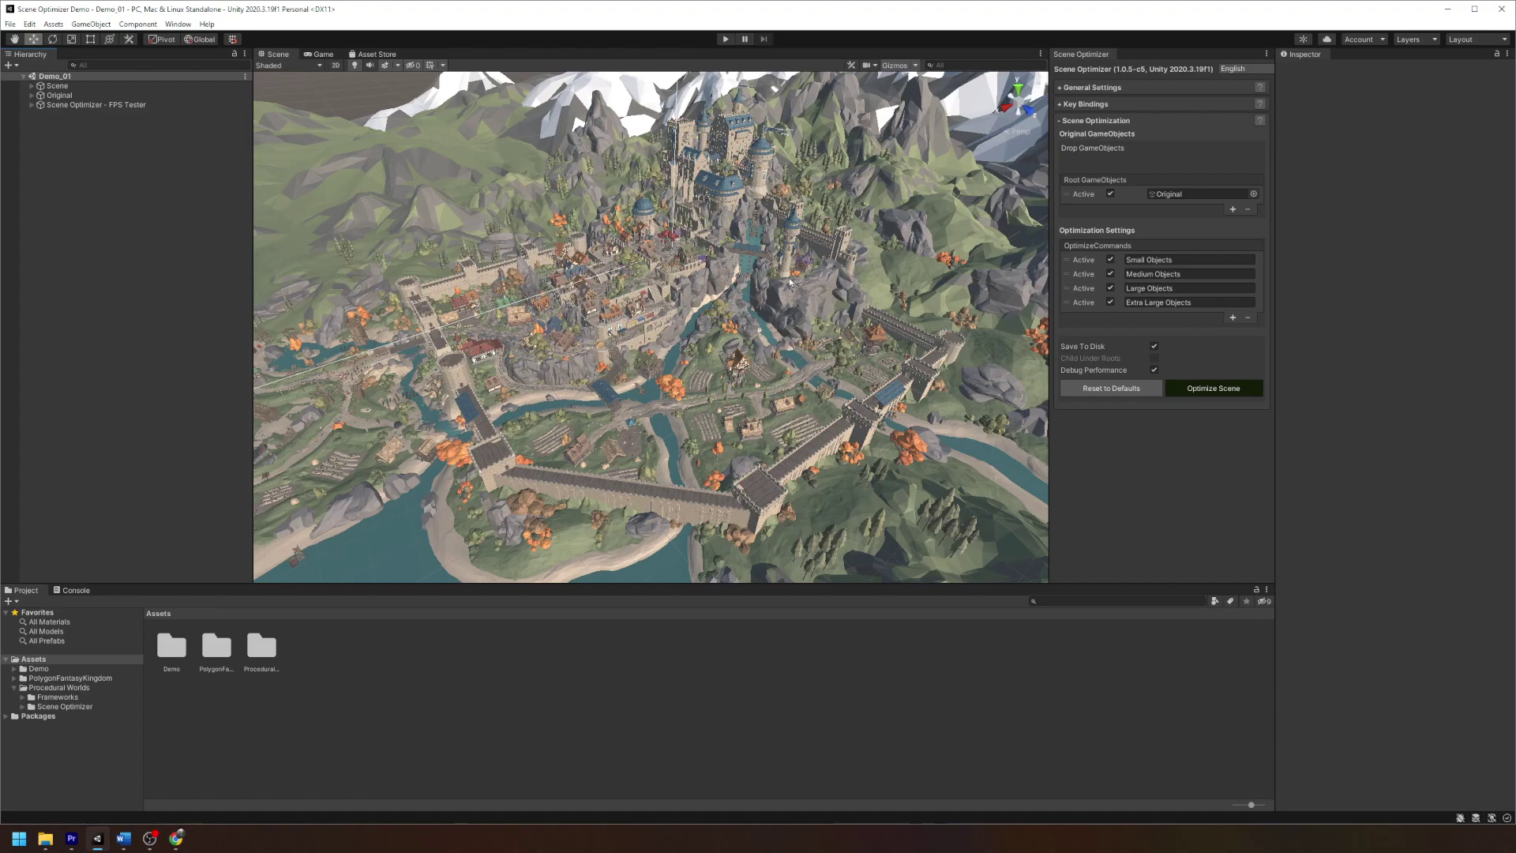
# Step: Expand Scene Optimizer - FPS Tester and select its Optimized object for inspection
pyautogui.hotkey('alt', 'Tab')
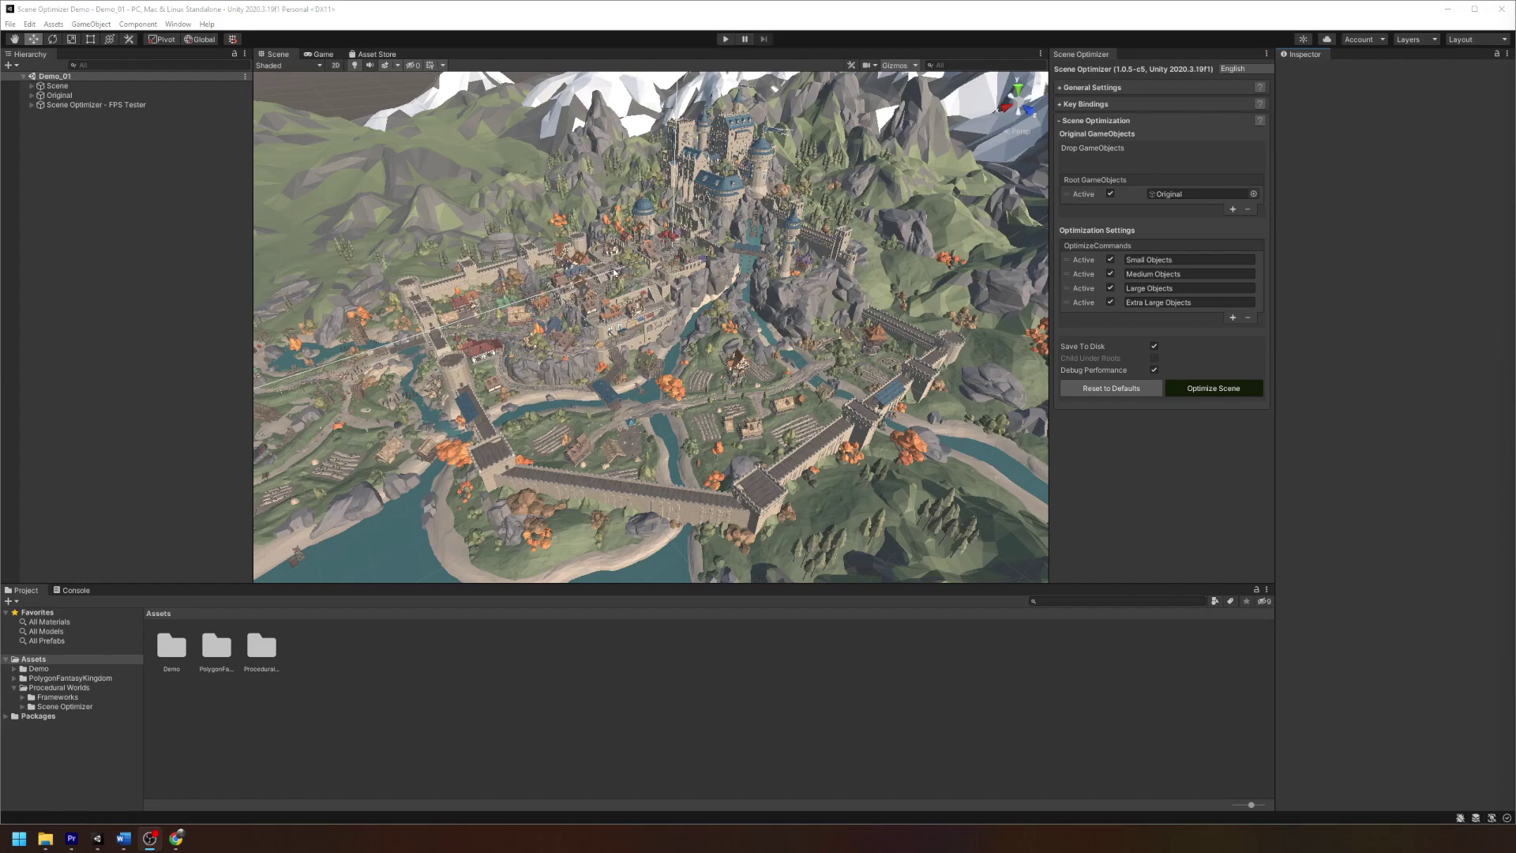
pyautogui.click(32, 106)
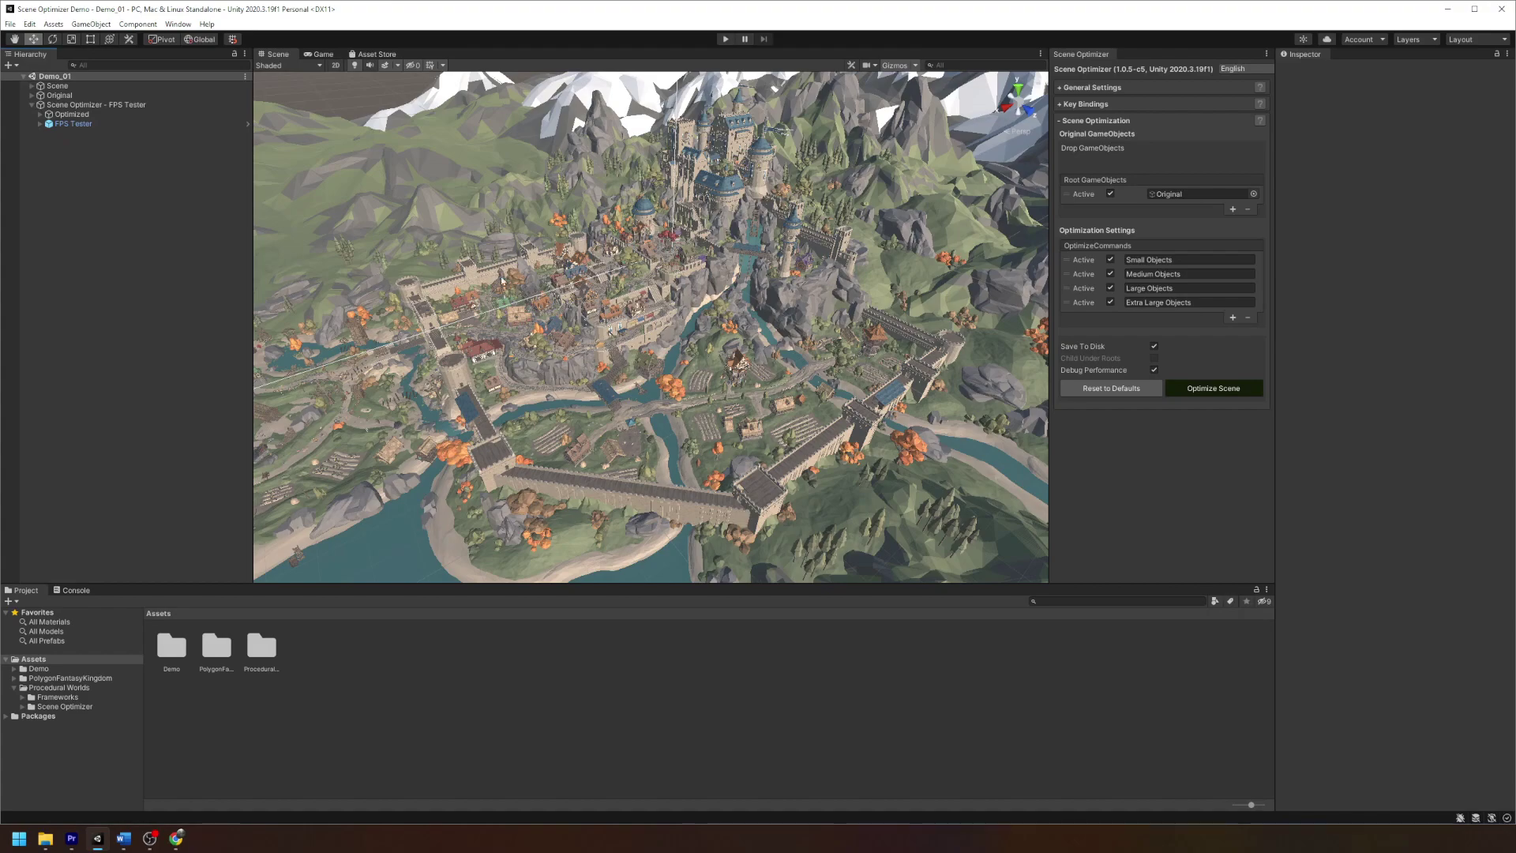
pyautogui.click(174, 115)
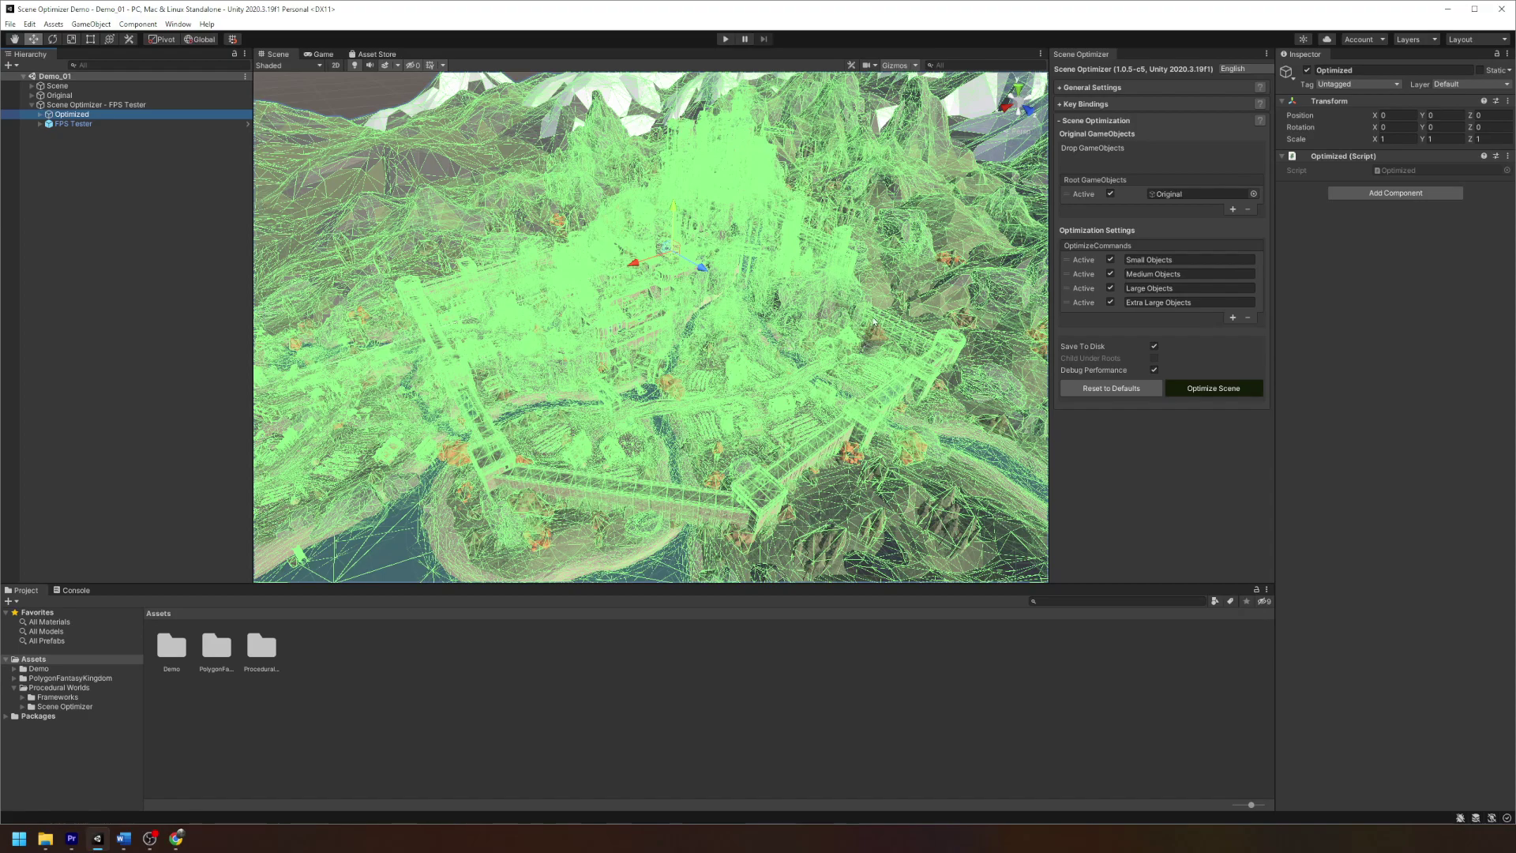
# Step: Mark the Optimized object and all its children as static, and clear the selection
pyautogui.click(1480, 70)
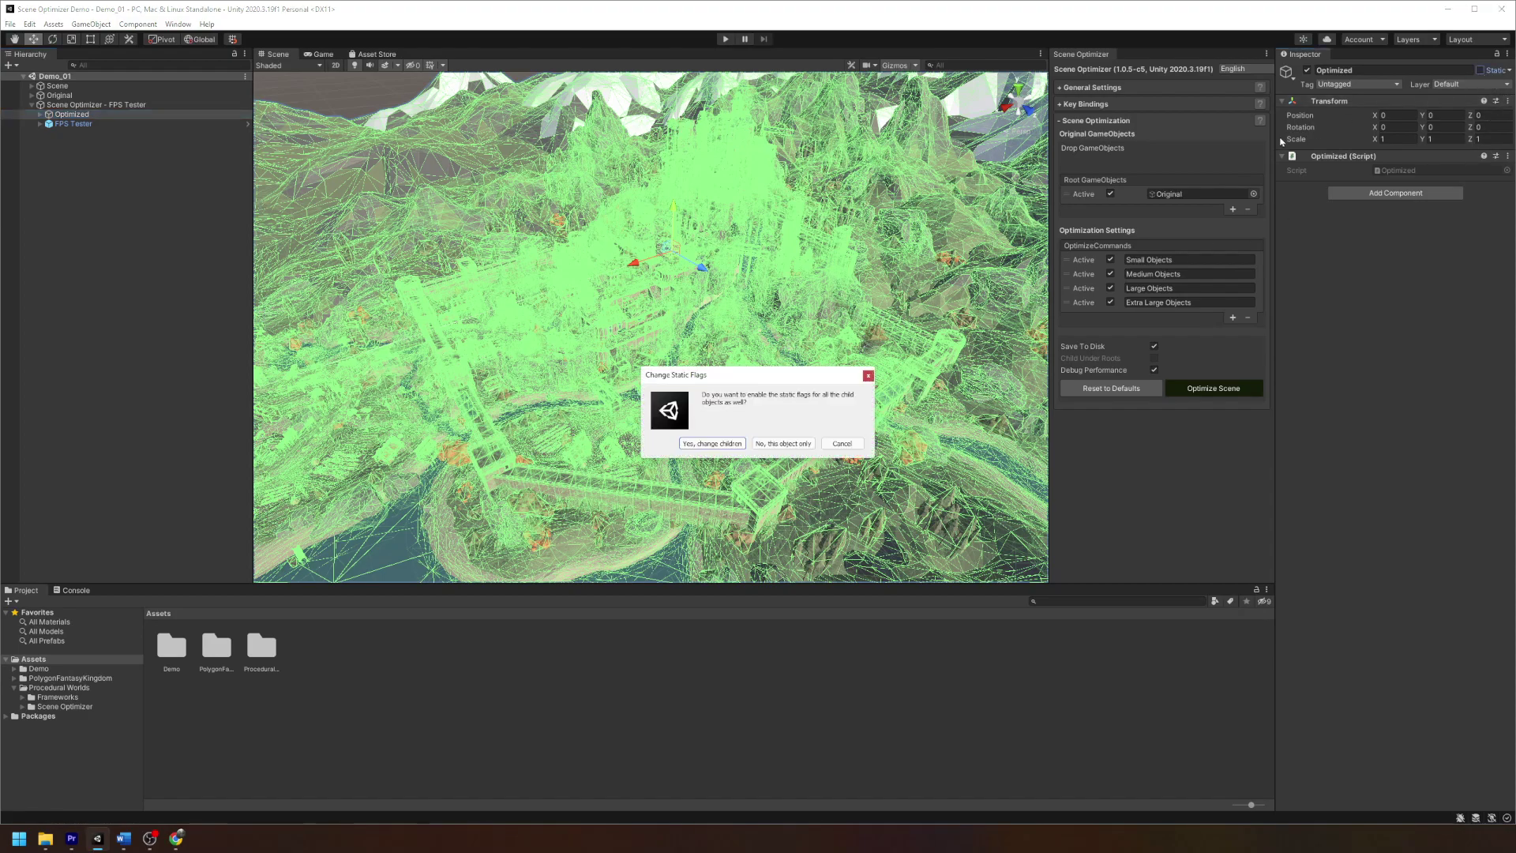
pyautogui.click(712, 444)
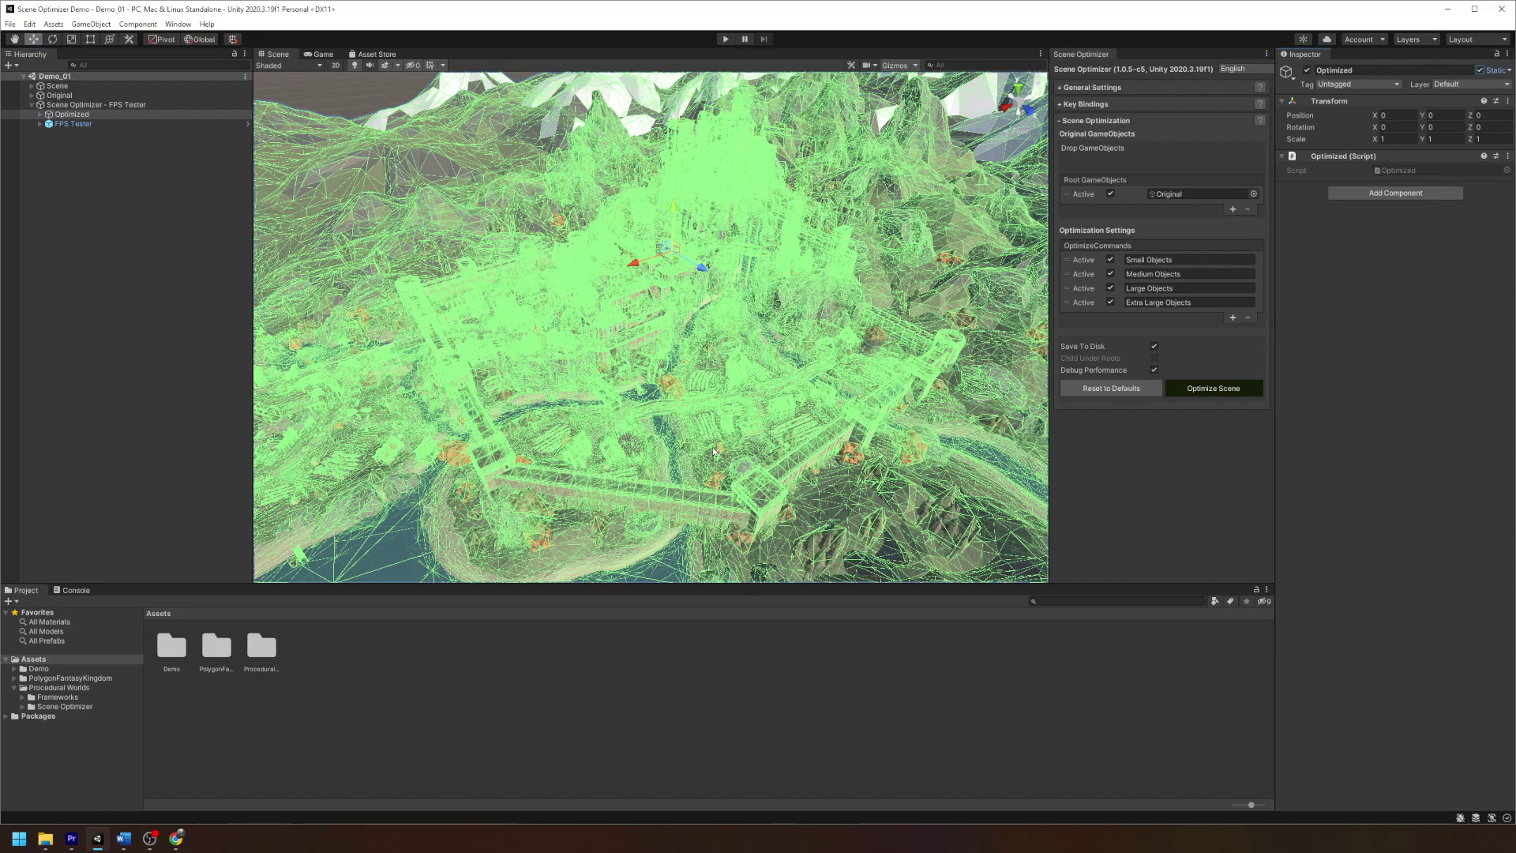
pyautogui.click(123, 248)
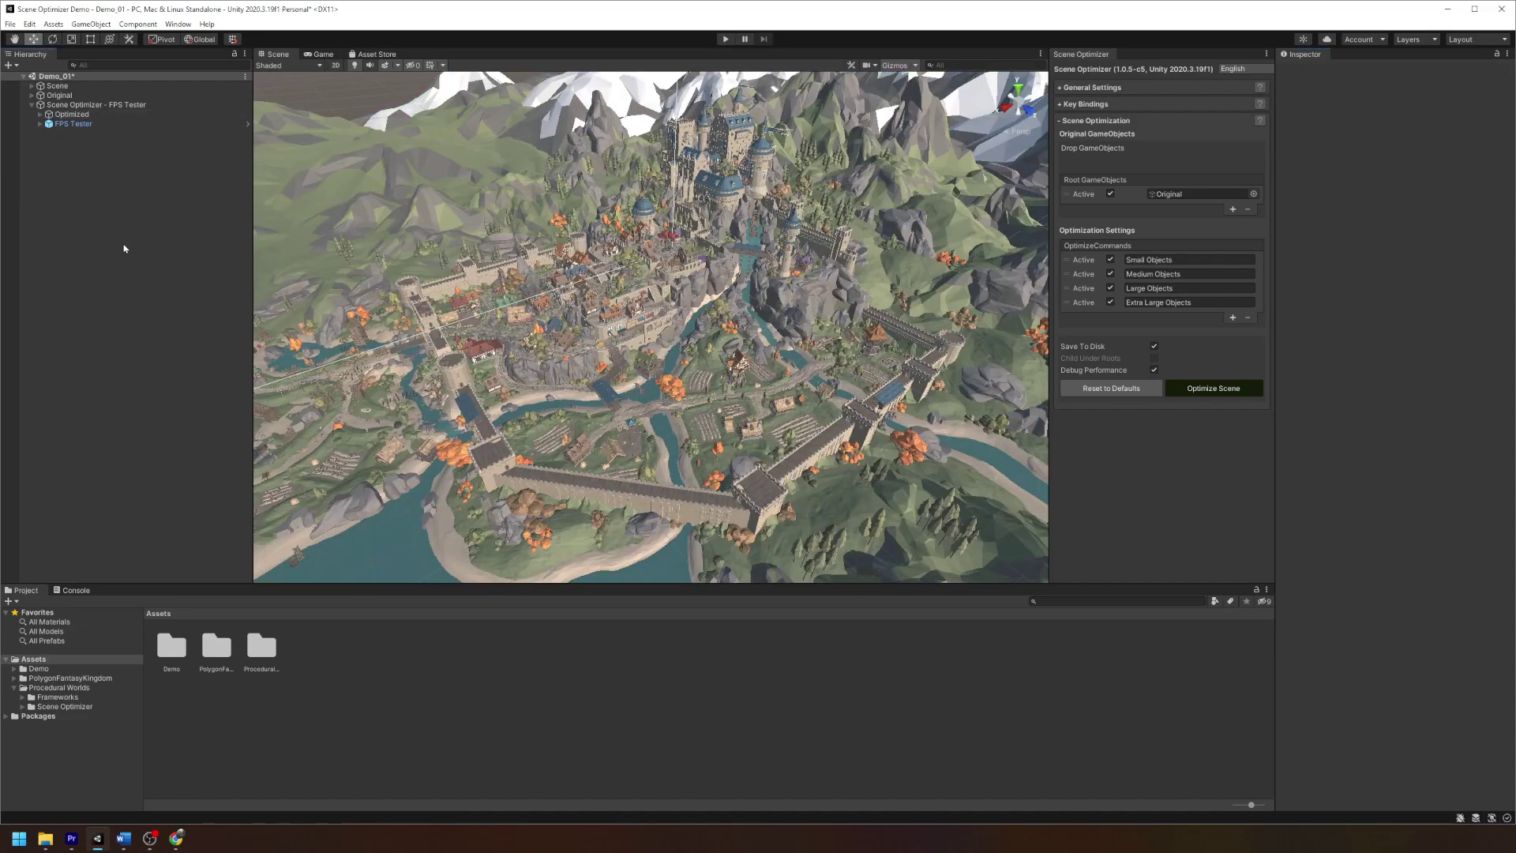
# Step: Run the scene and use the Frame Debugger to examine the draw events of the Original version
pyautogui.click(725, 38)
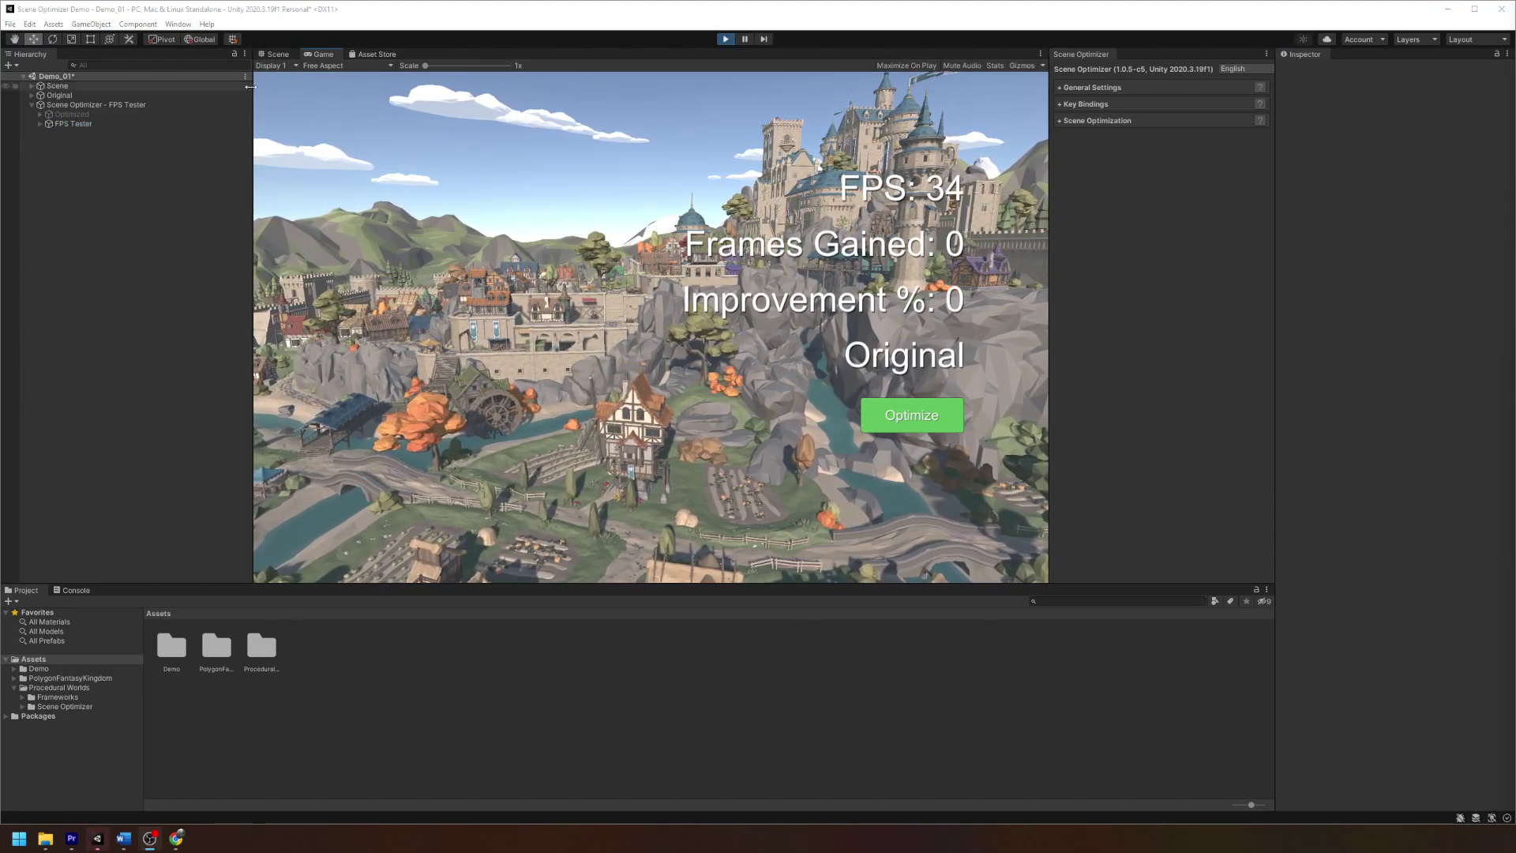
pyautogui.click(178, 24)
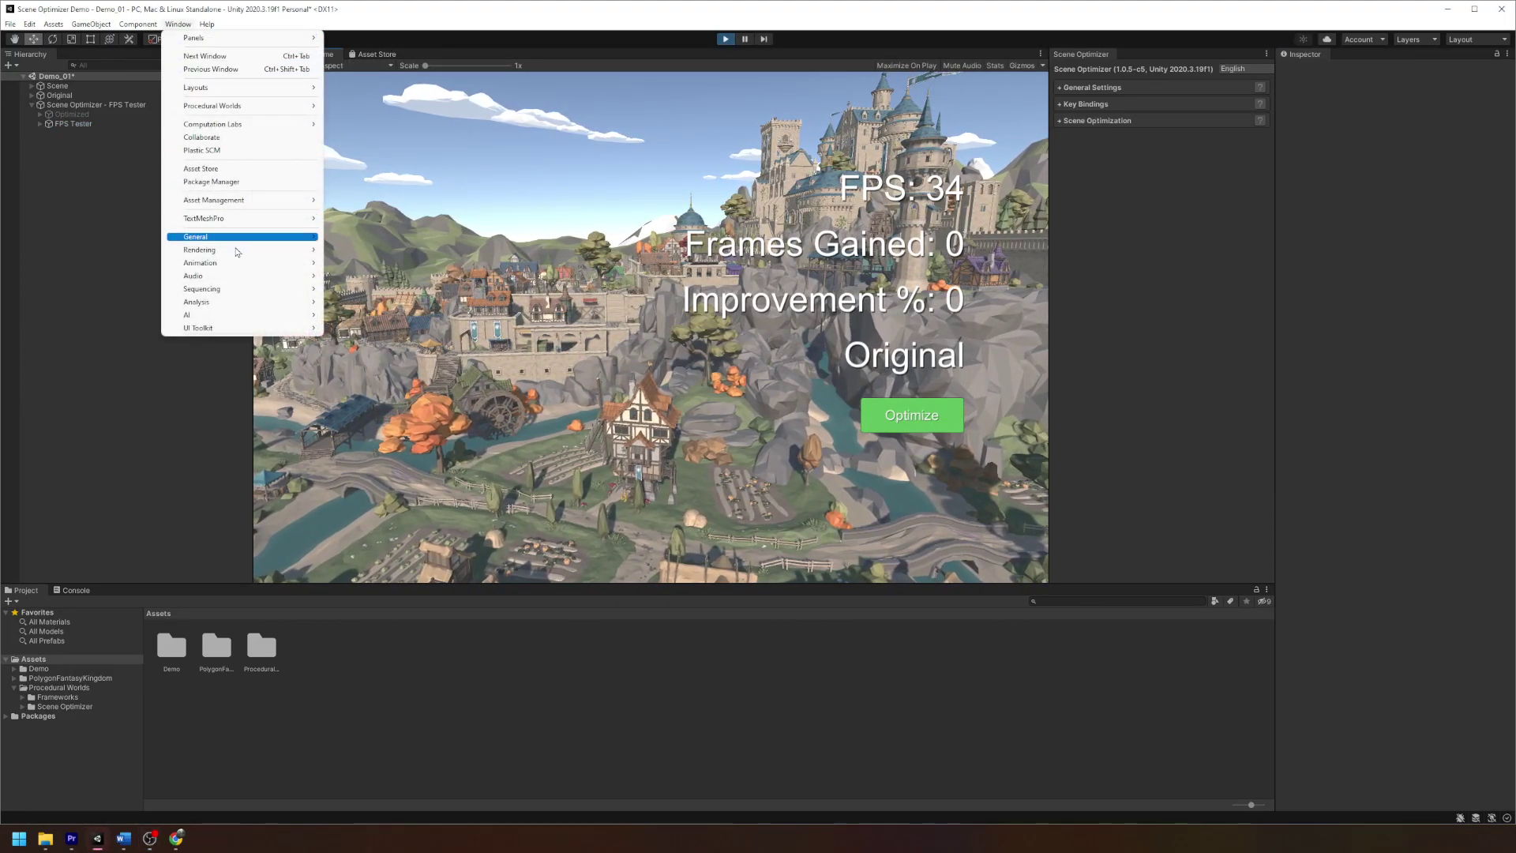
pyautogui.moveTo(256, 302)
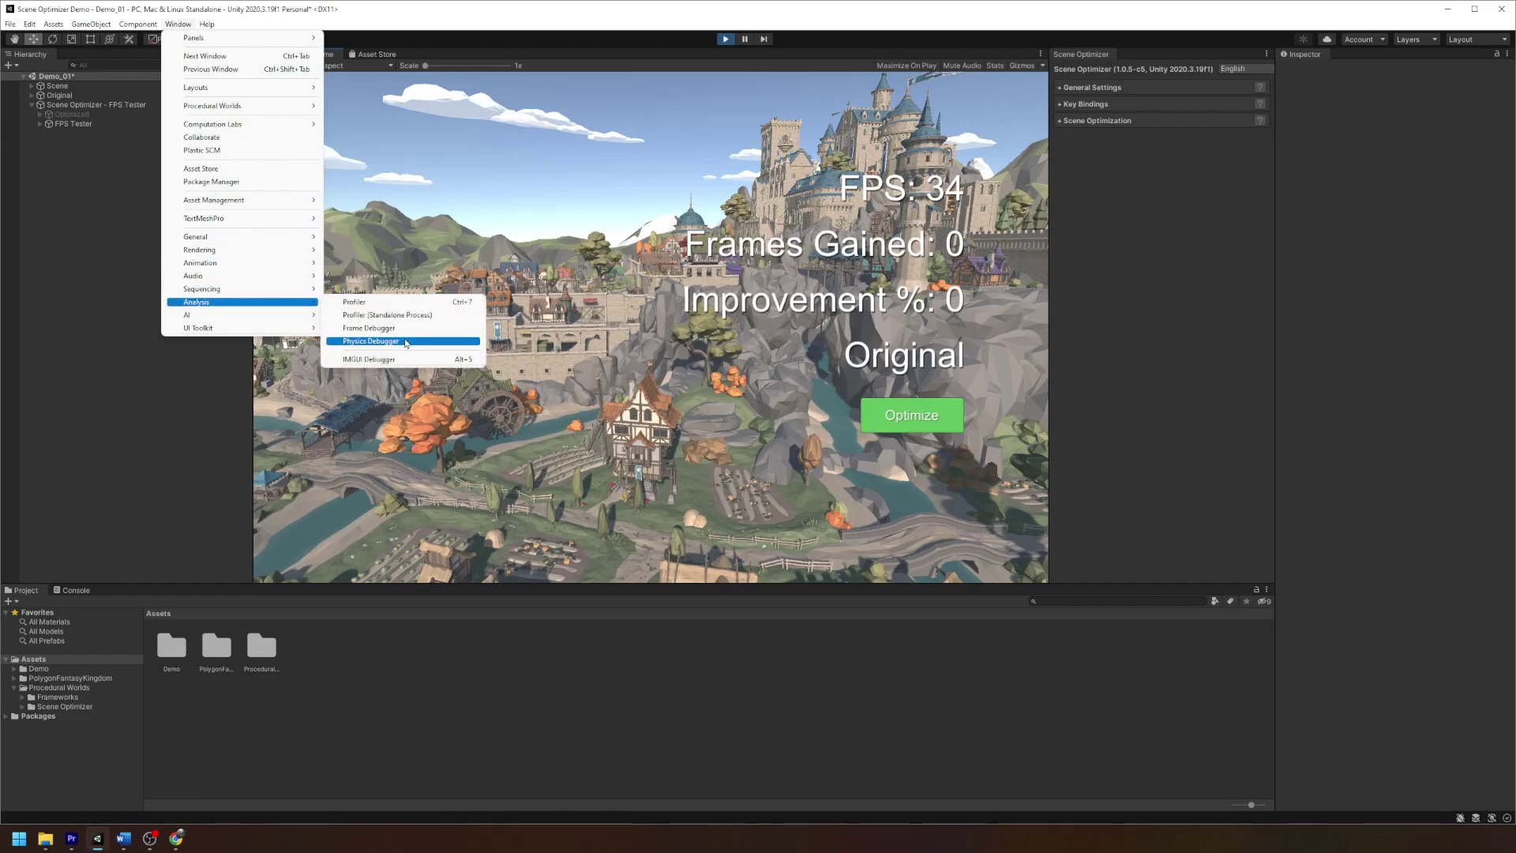
pyautogui.click(766, 373)
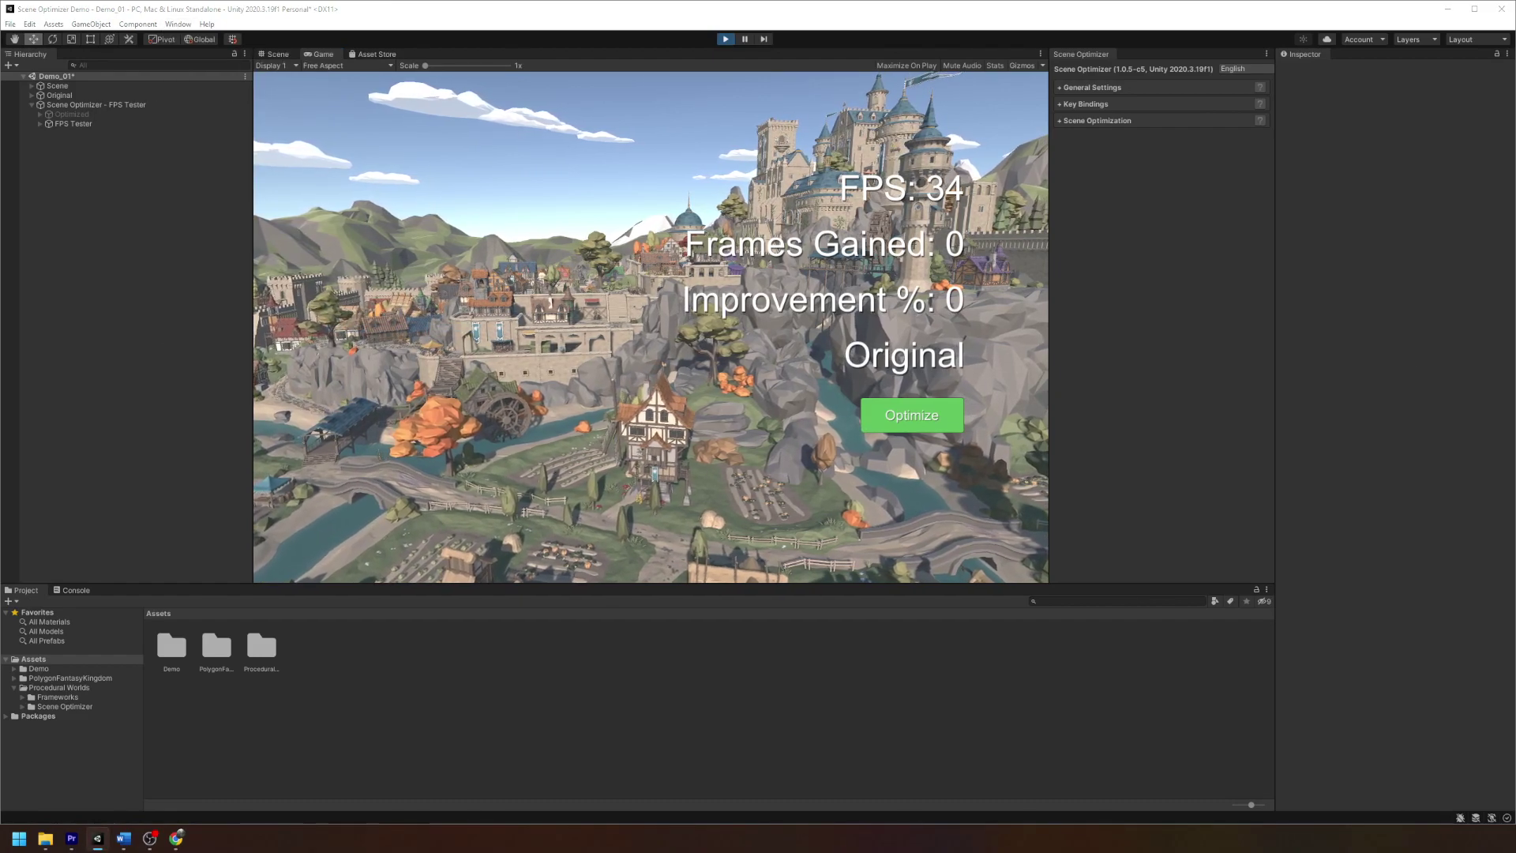
pyautogui.moveTo(1190, 166); pyautogui.dragTo(1094, 166)
pyautogui.click(1040, 172)
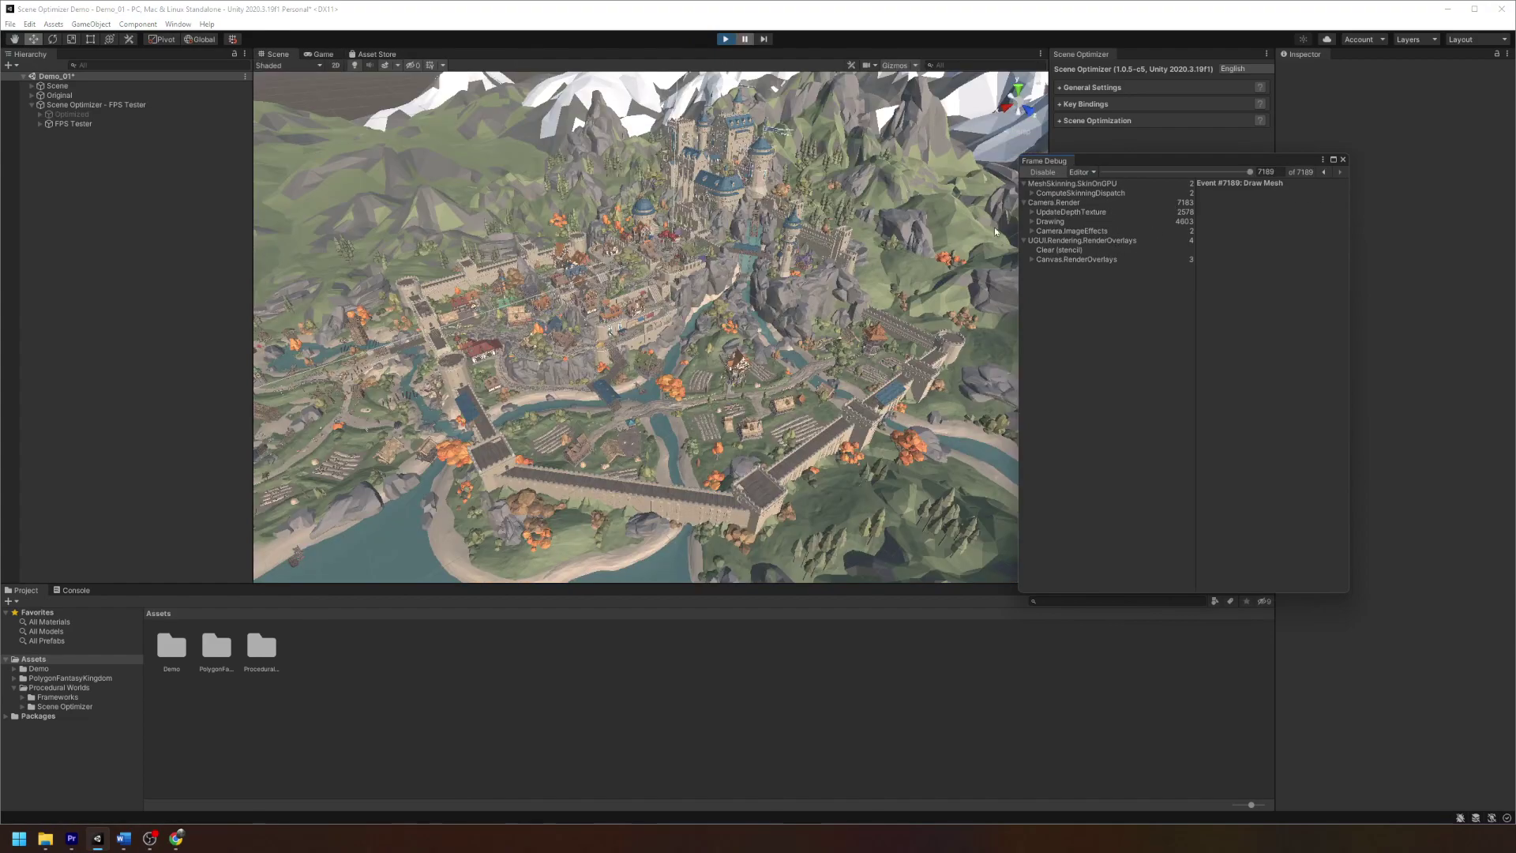
pyautogui.click(1054, 173)
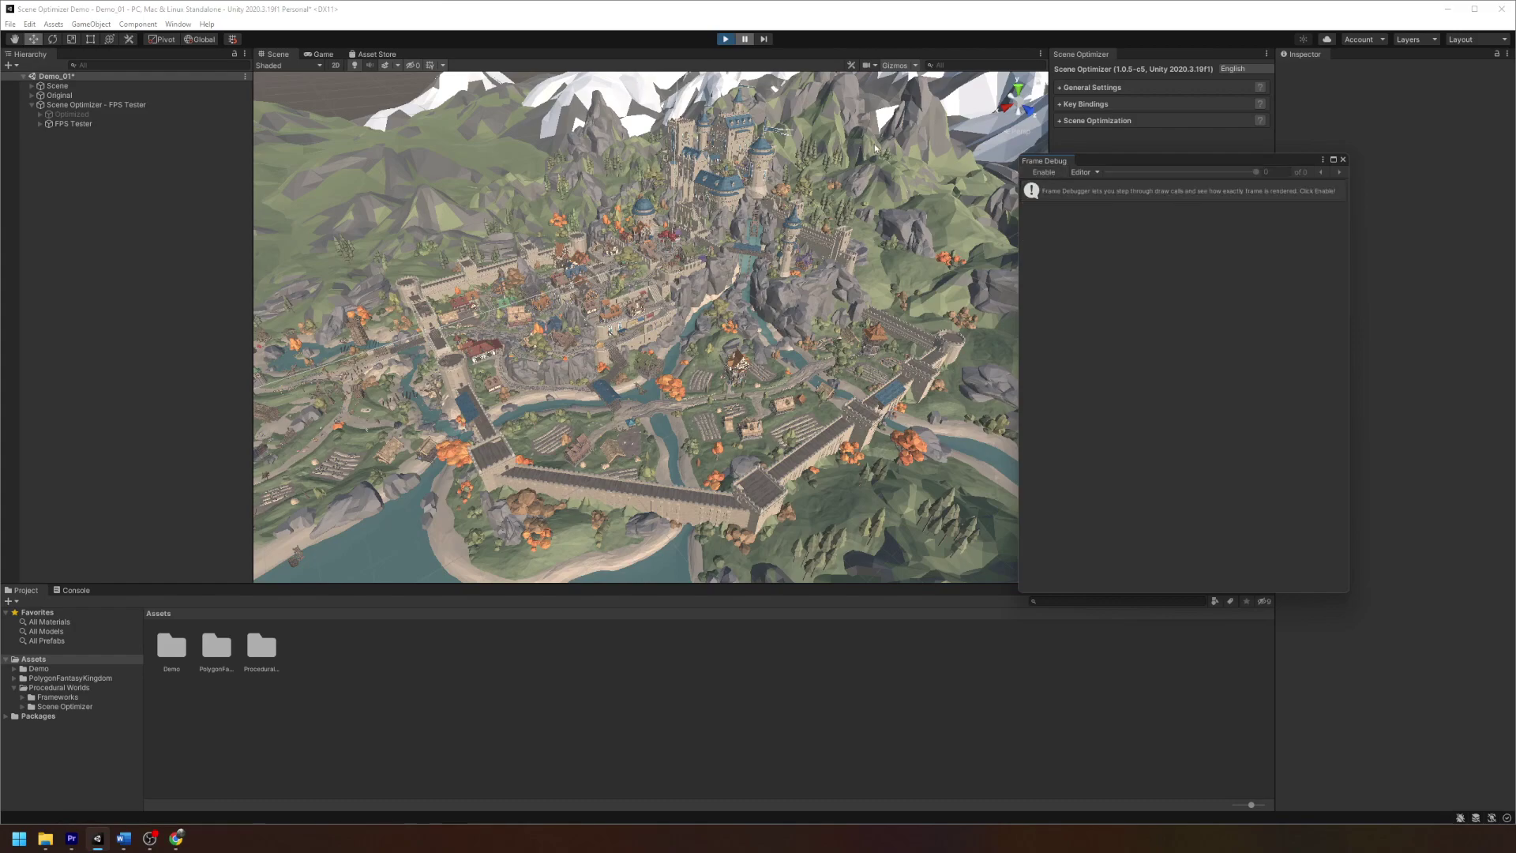
# Step: Resume play, switch to the Optimized version, and examine its draw events in the Frame Debugger
pyautogui.click(745, 39)
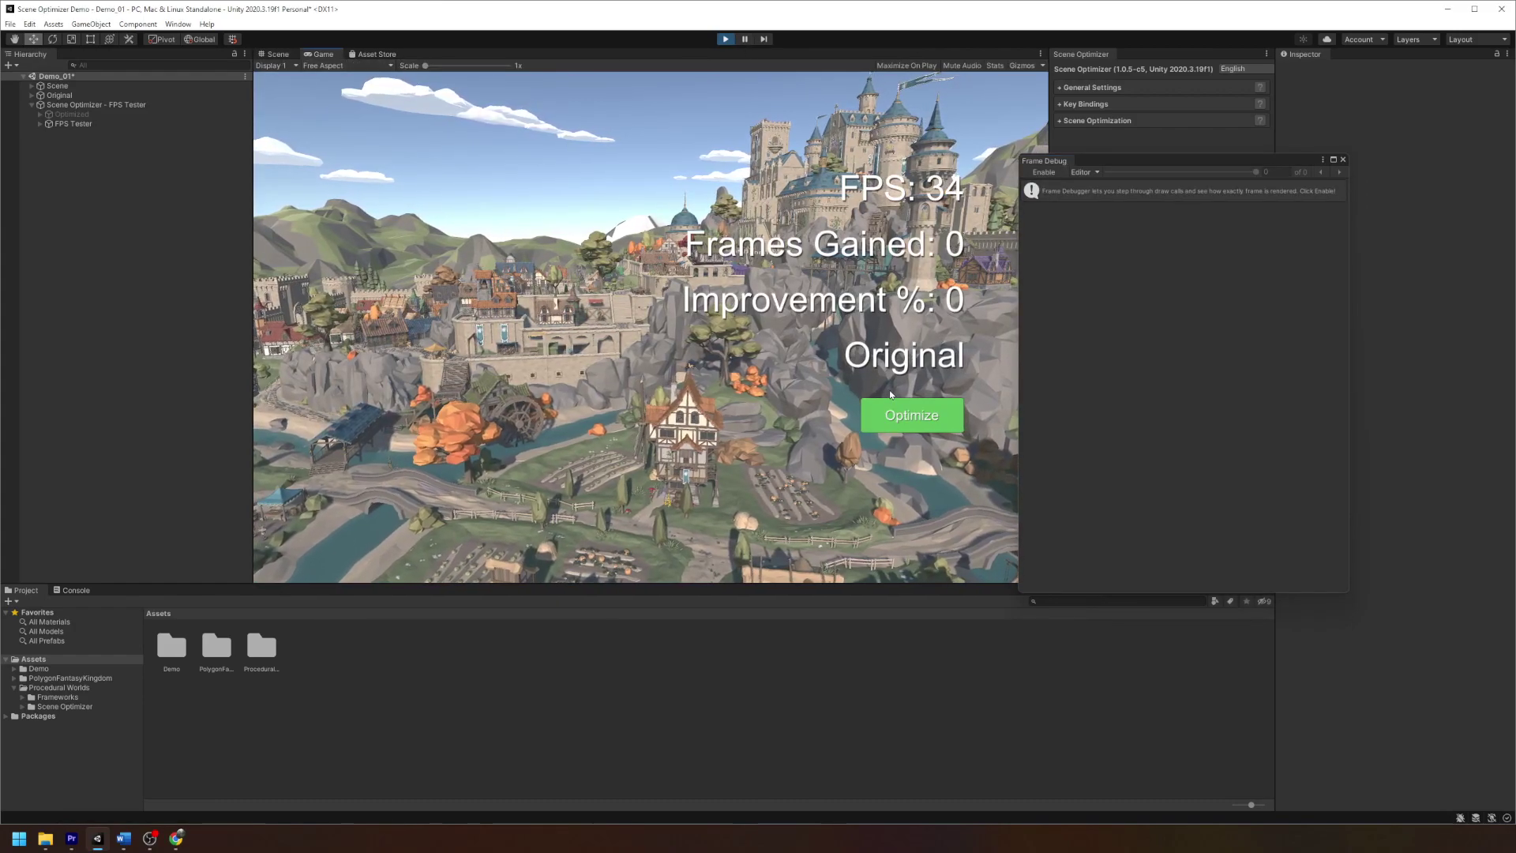
pyautogui.click(916, 415)
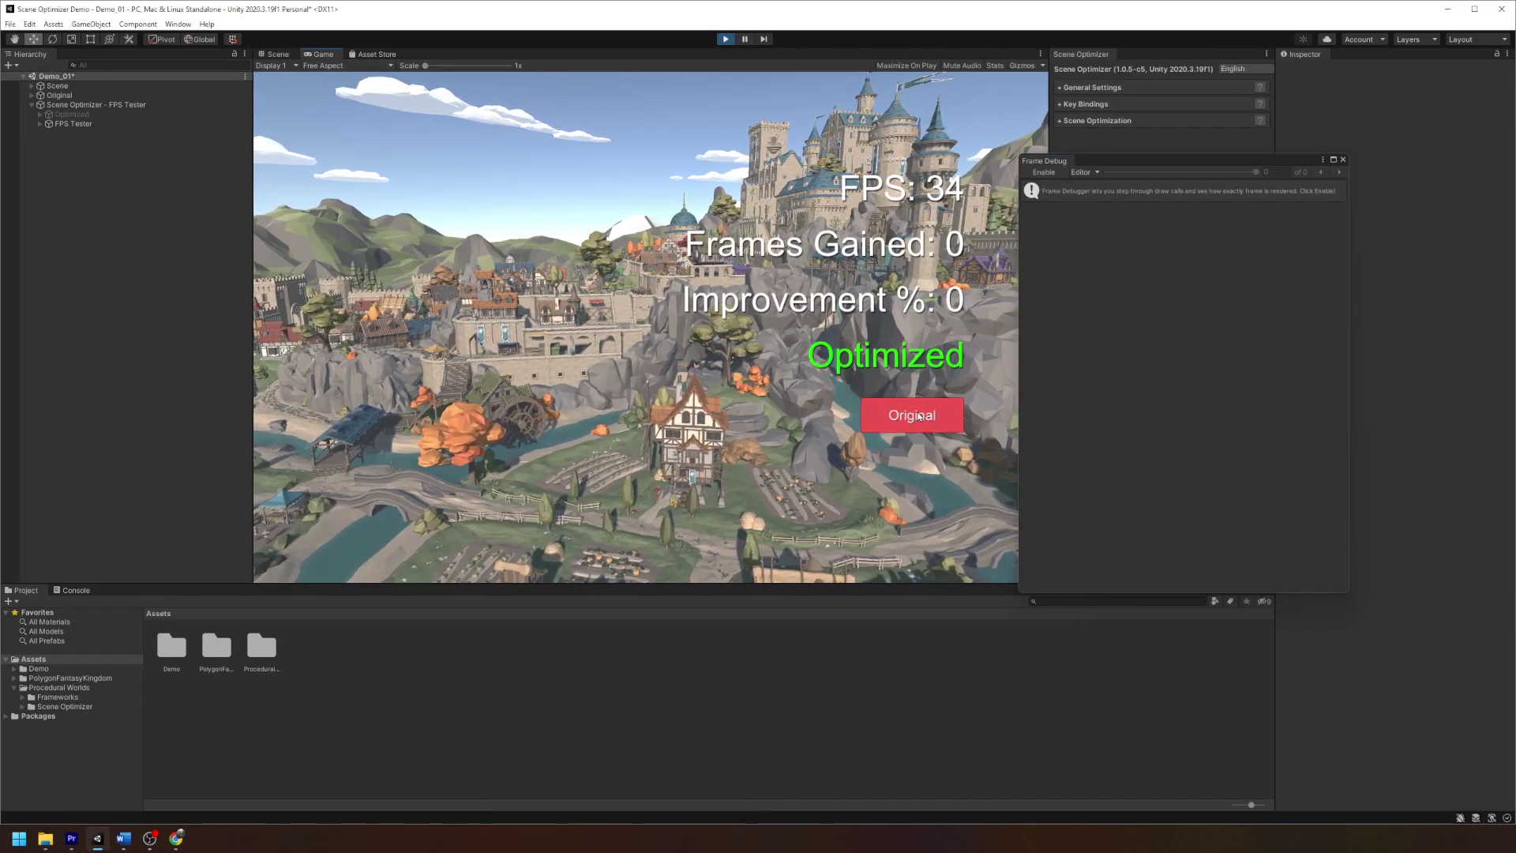
pyautogui.click(1052, 174)
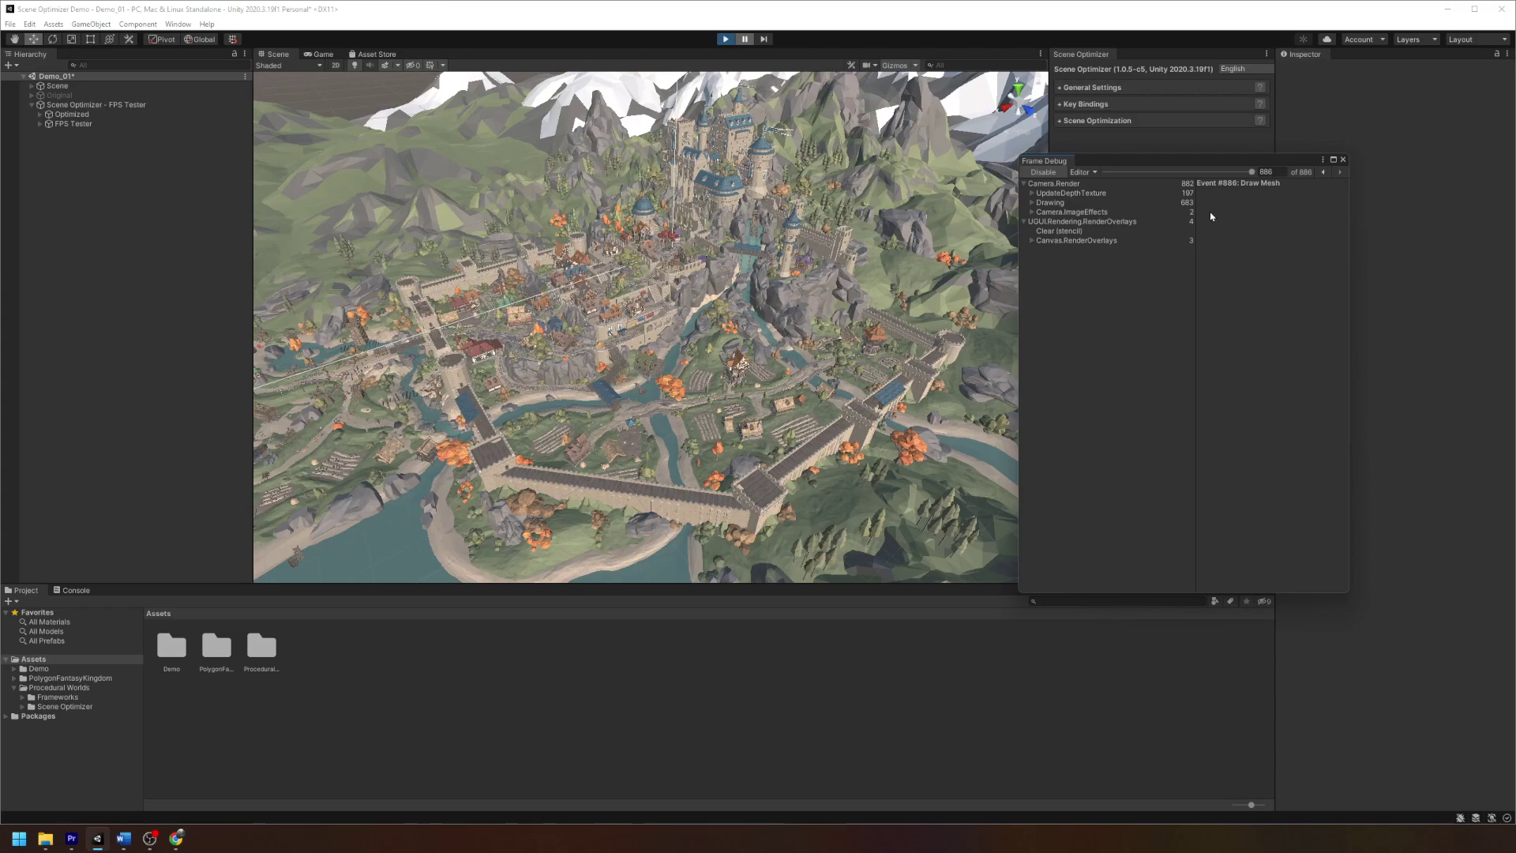
pyautogui.click(745, 40)
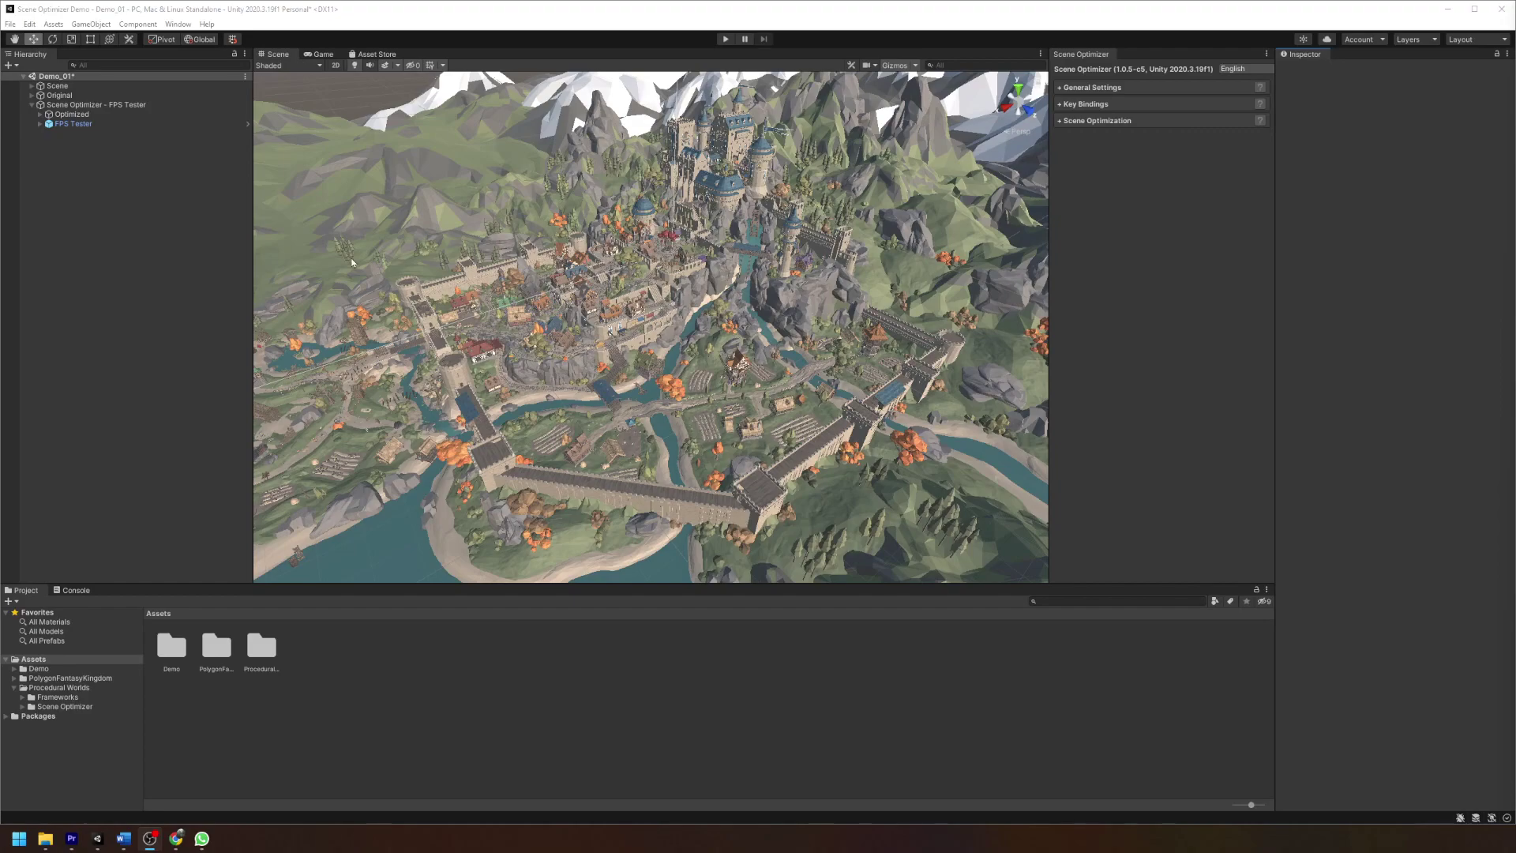
# Step: Open the Occlusion Culling settings for the scene
pyautogui.click(178, 23)
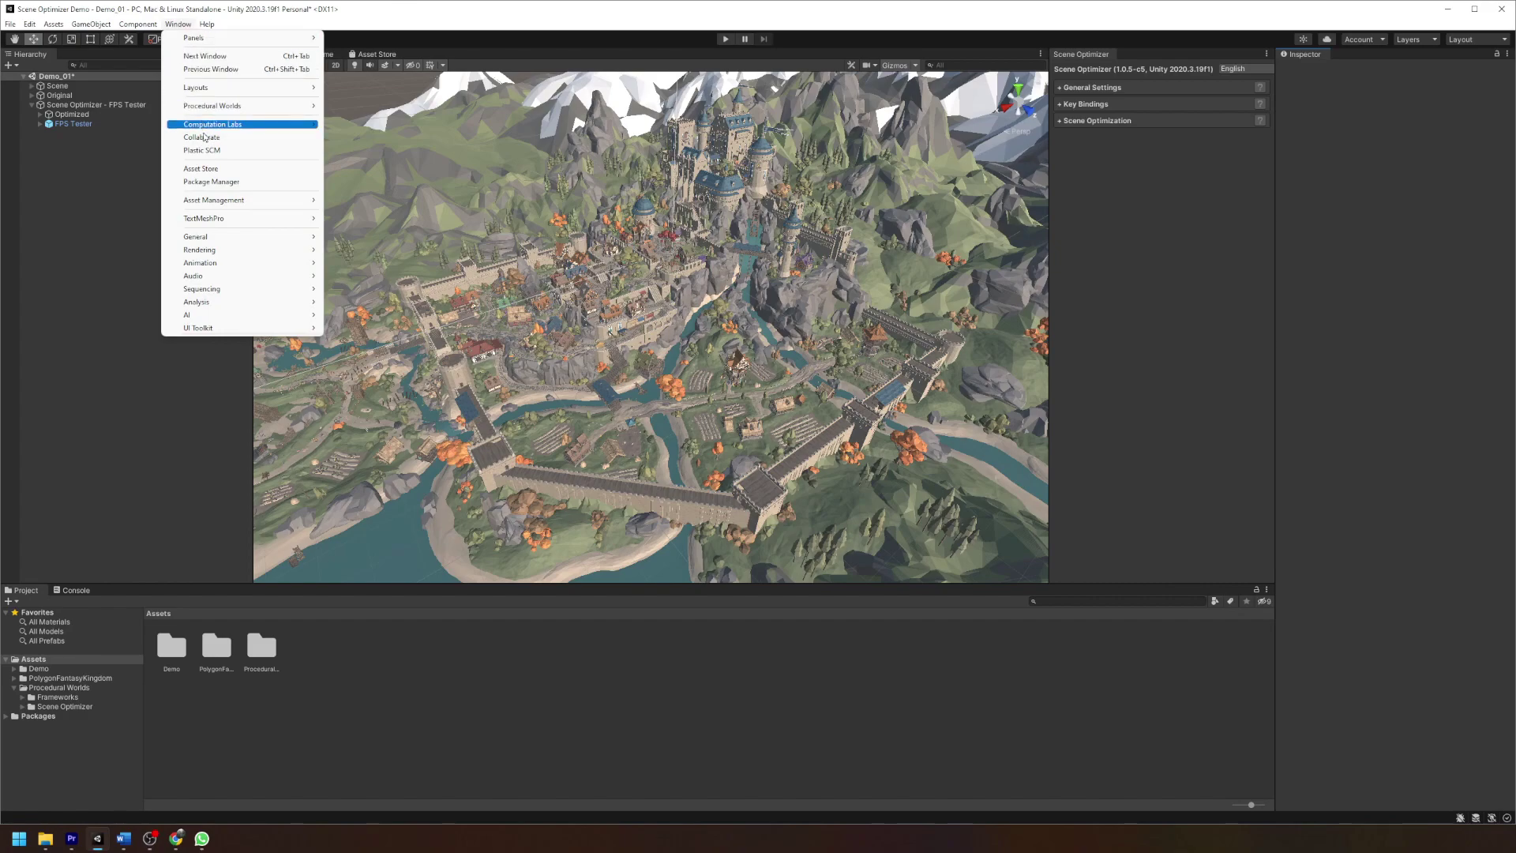
pyautogui.moveTo(223, 251)
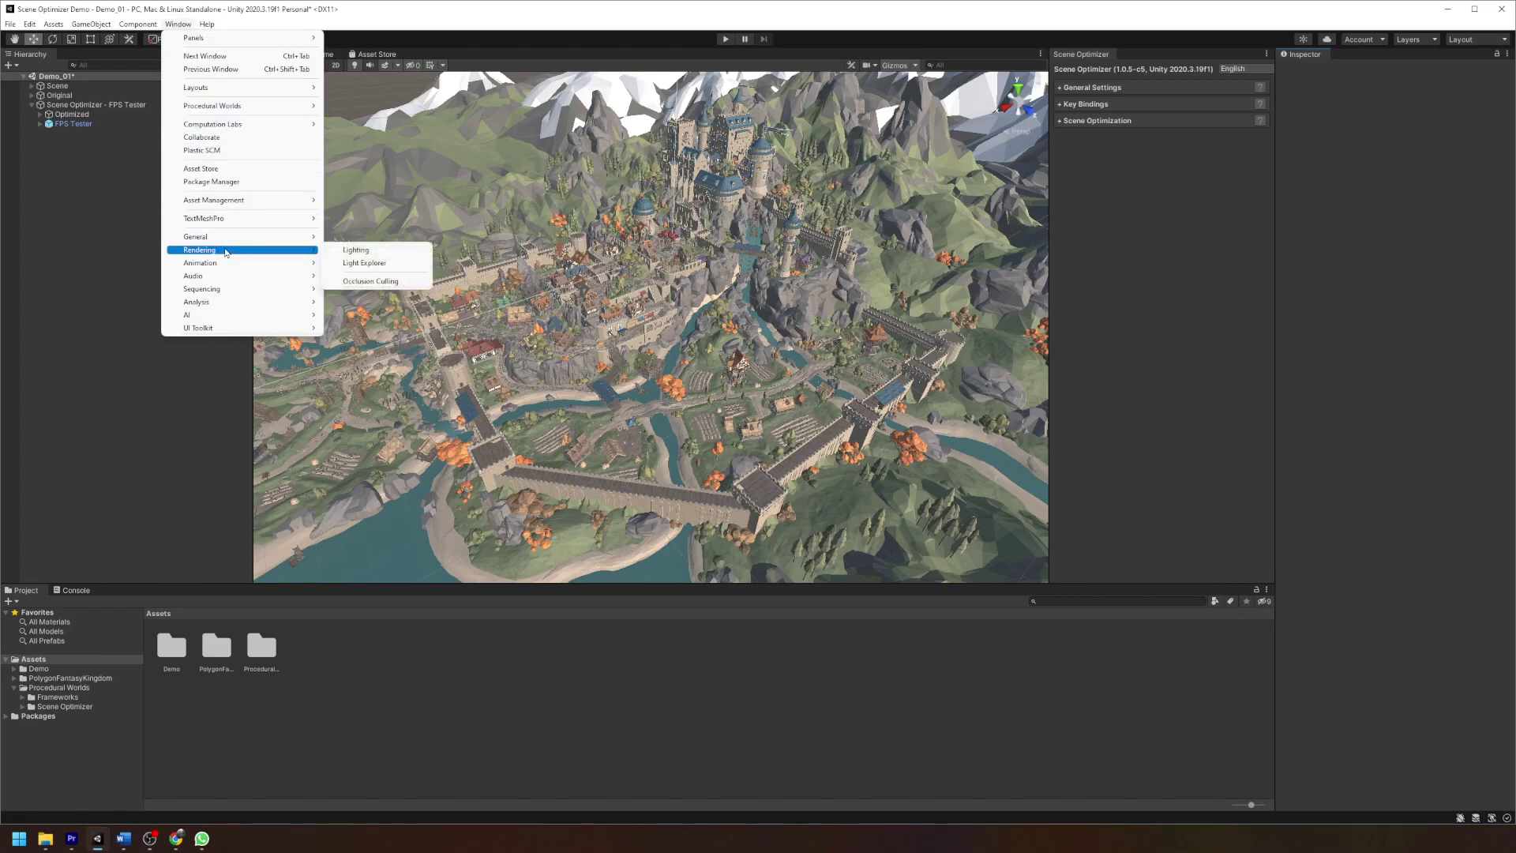
pyautogui.click(363, 282)
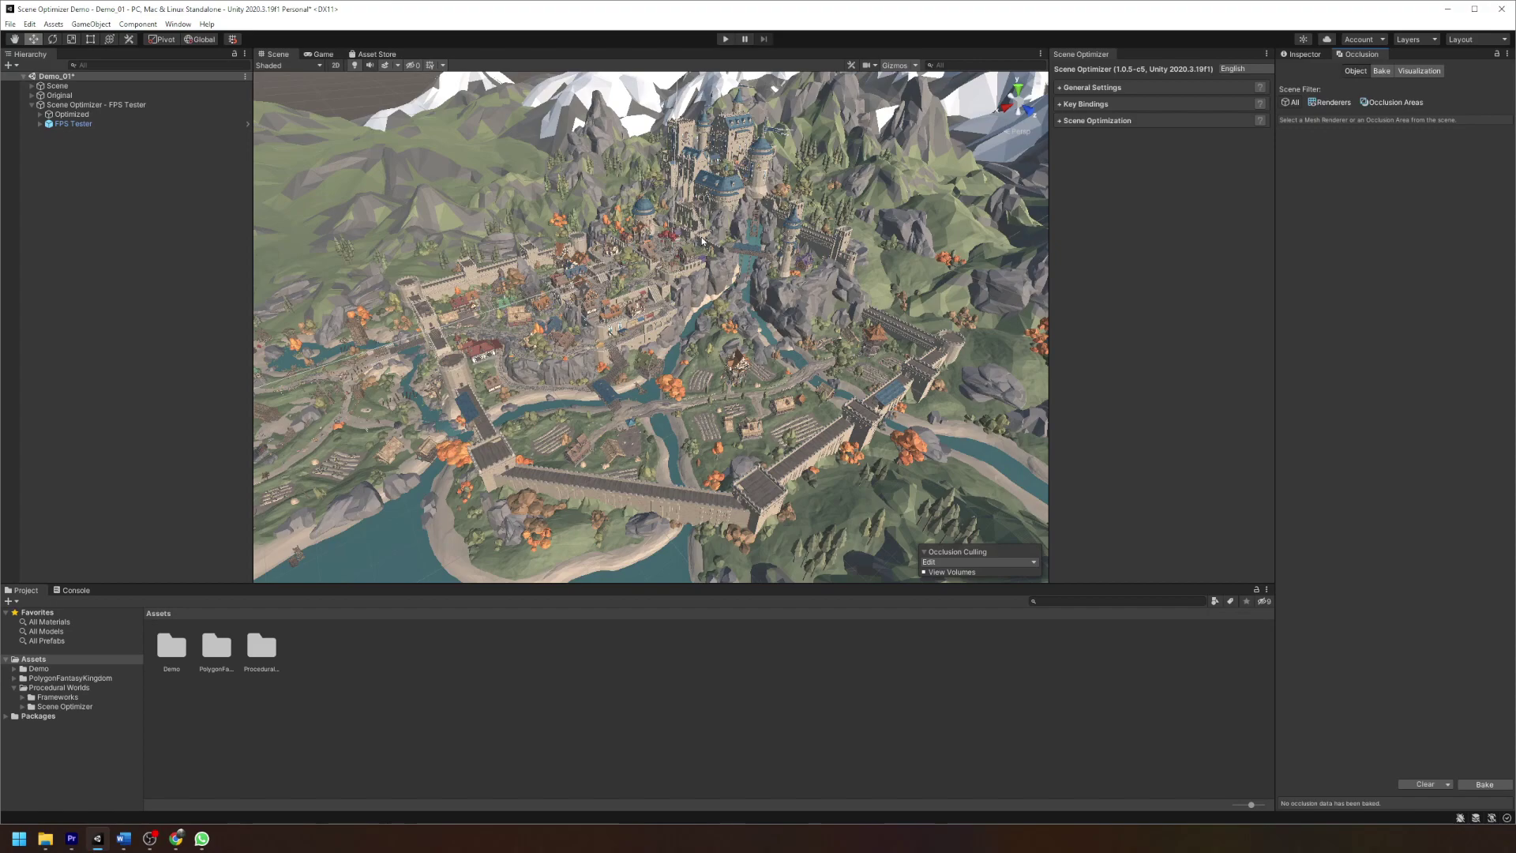
# Step: Deactivate the Original object and bake occlusion culling data for the scene
pyautogui.click(107, 95)
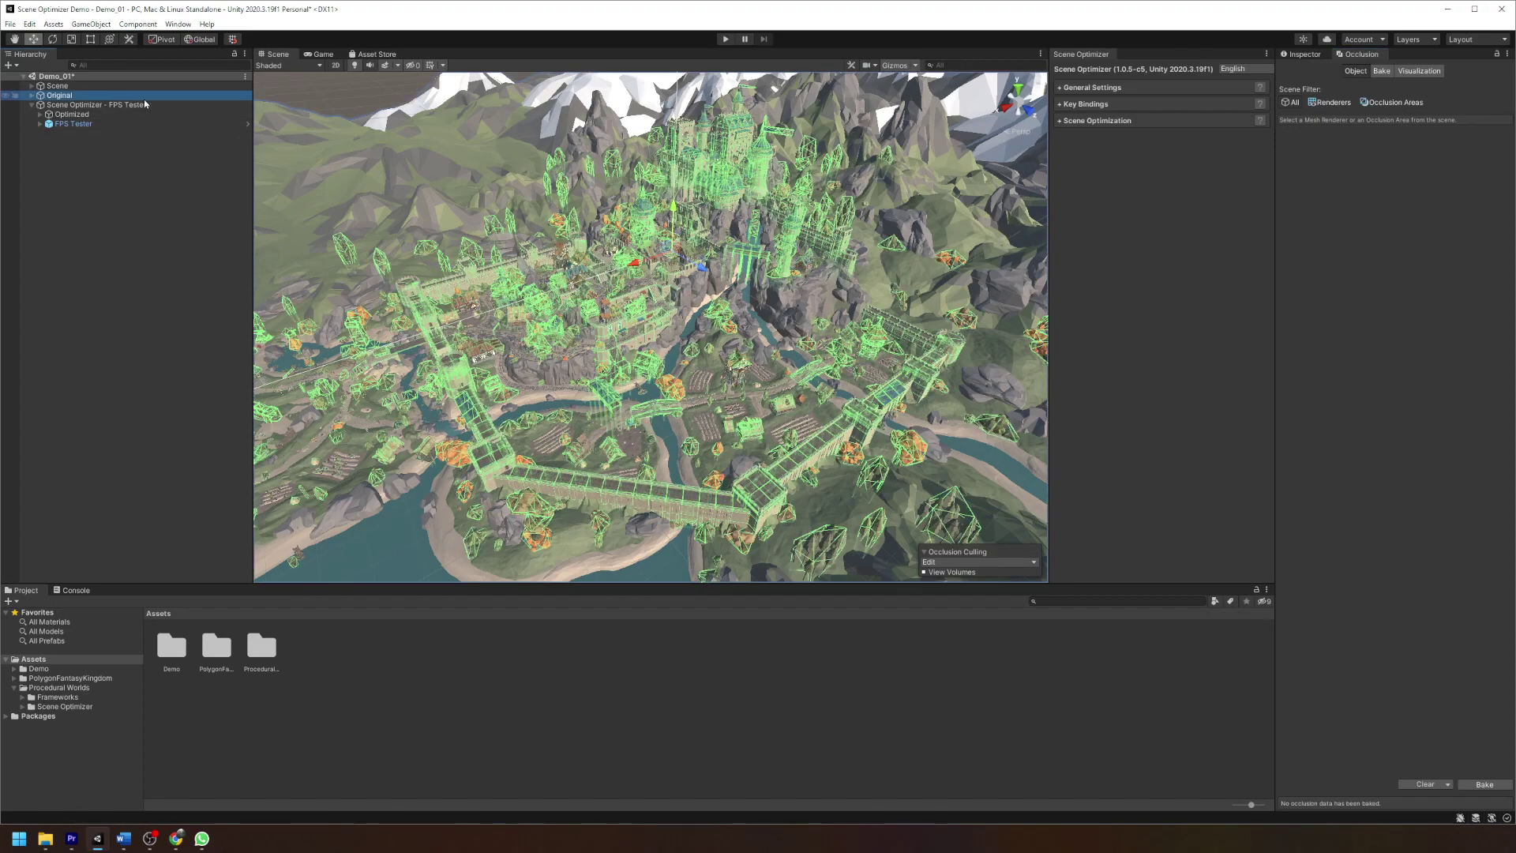
pyautogui.click(1299, 55)
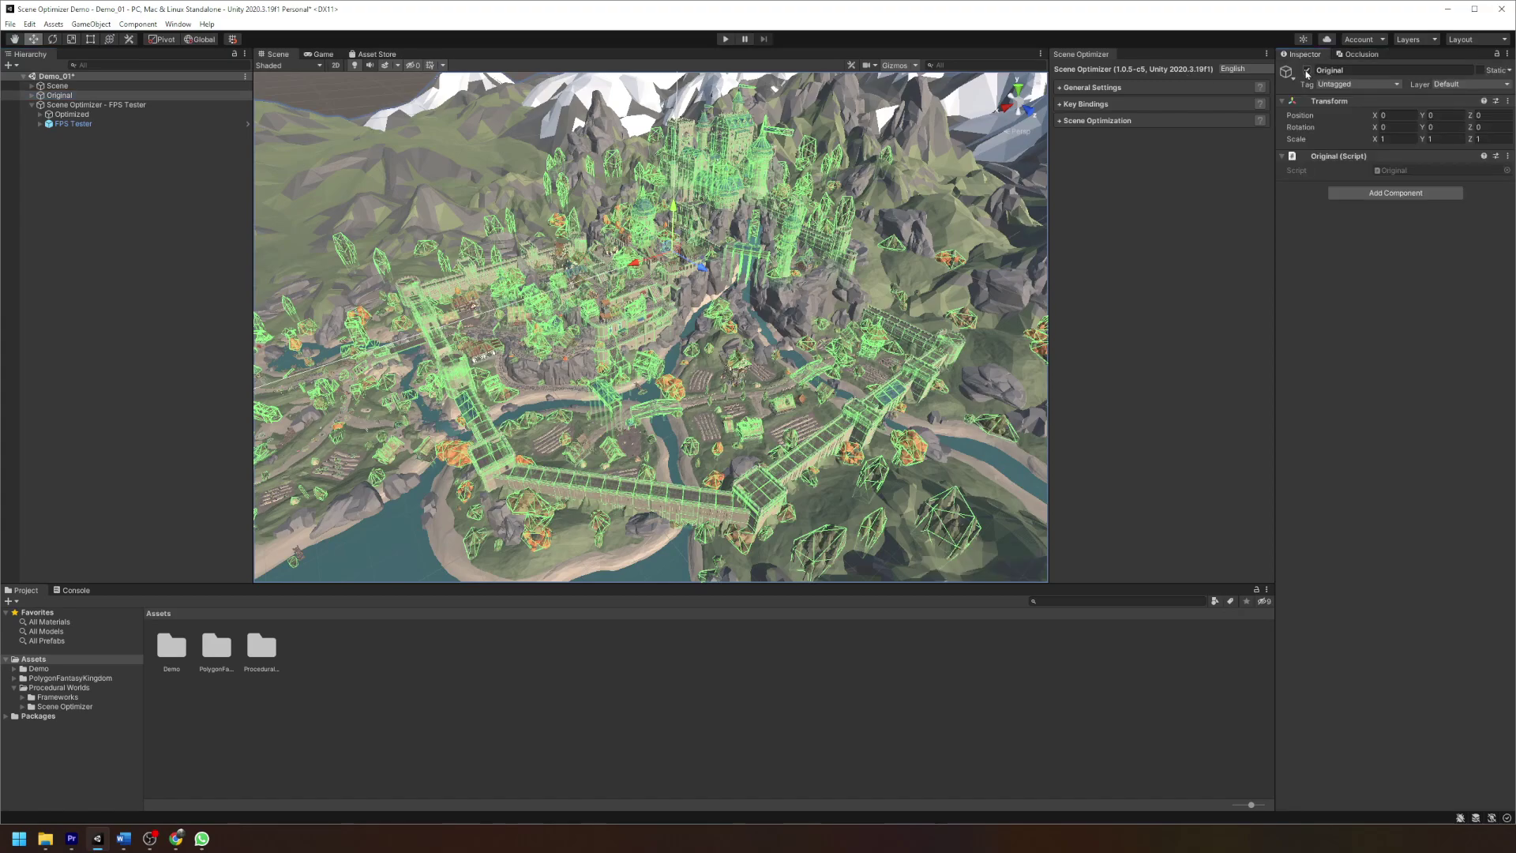
pyautogui.click(1306, 71)
pyautogui.click(1359, 55)
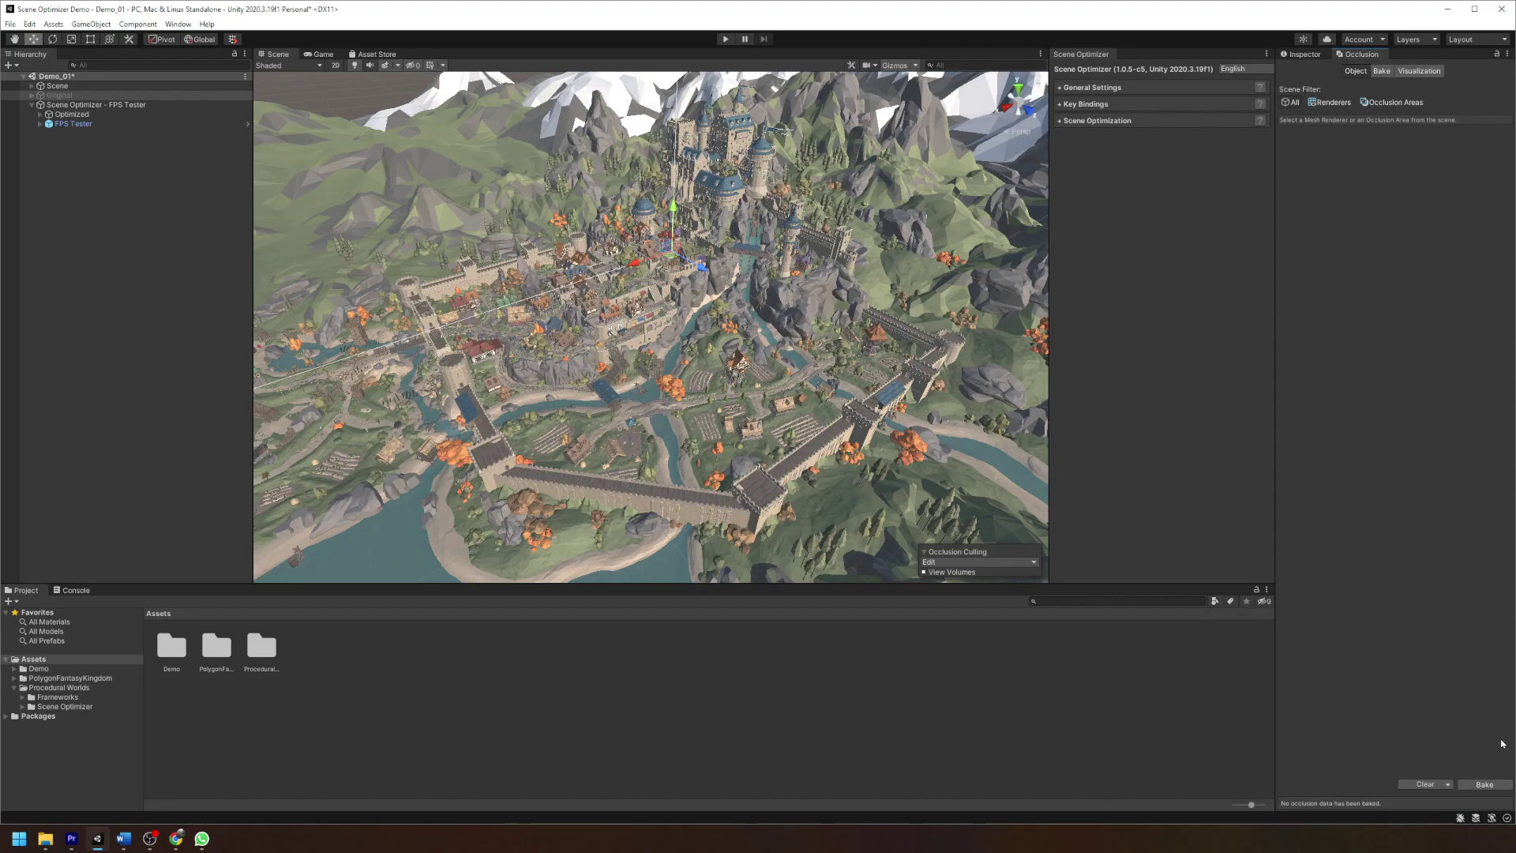
pyautogui.click(1497, 789)
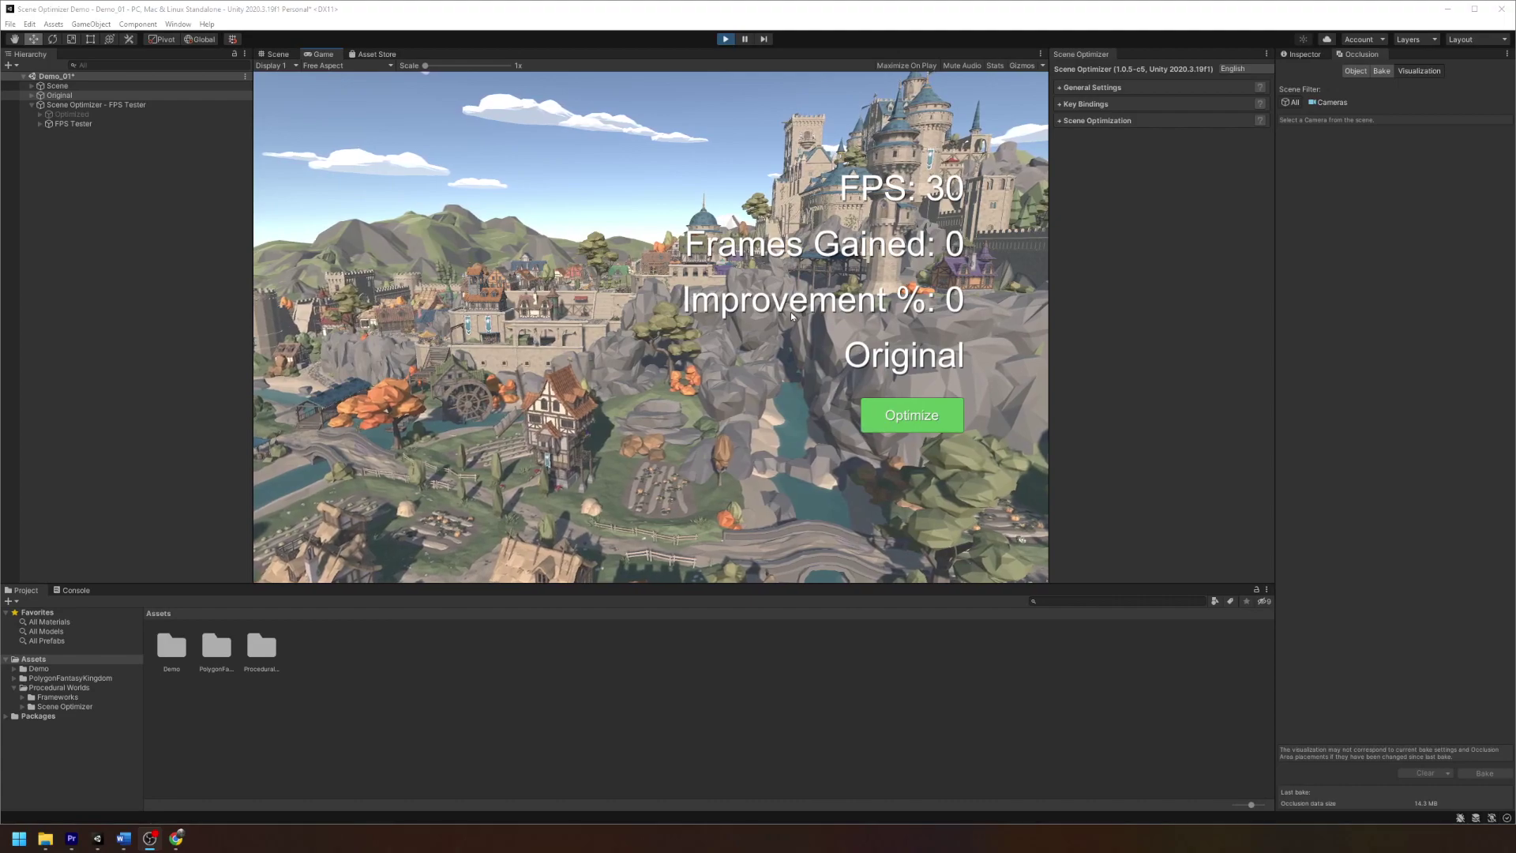
# Step: Show the running scene's occlusion visualization, select Main Camera under Scene, and rotate it to examine which objects are culled
pyautogui.click(276, 52)
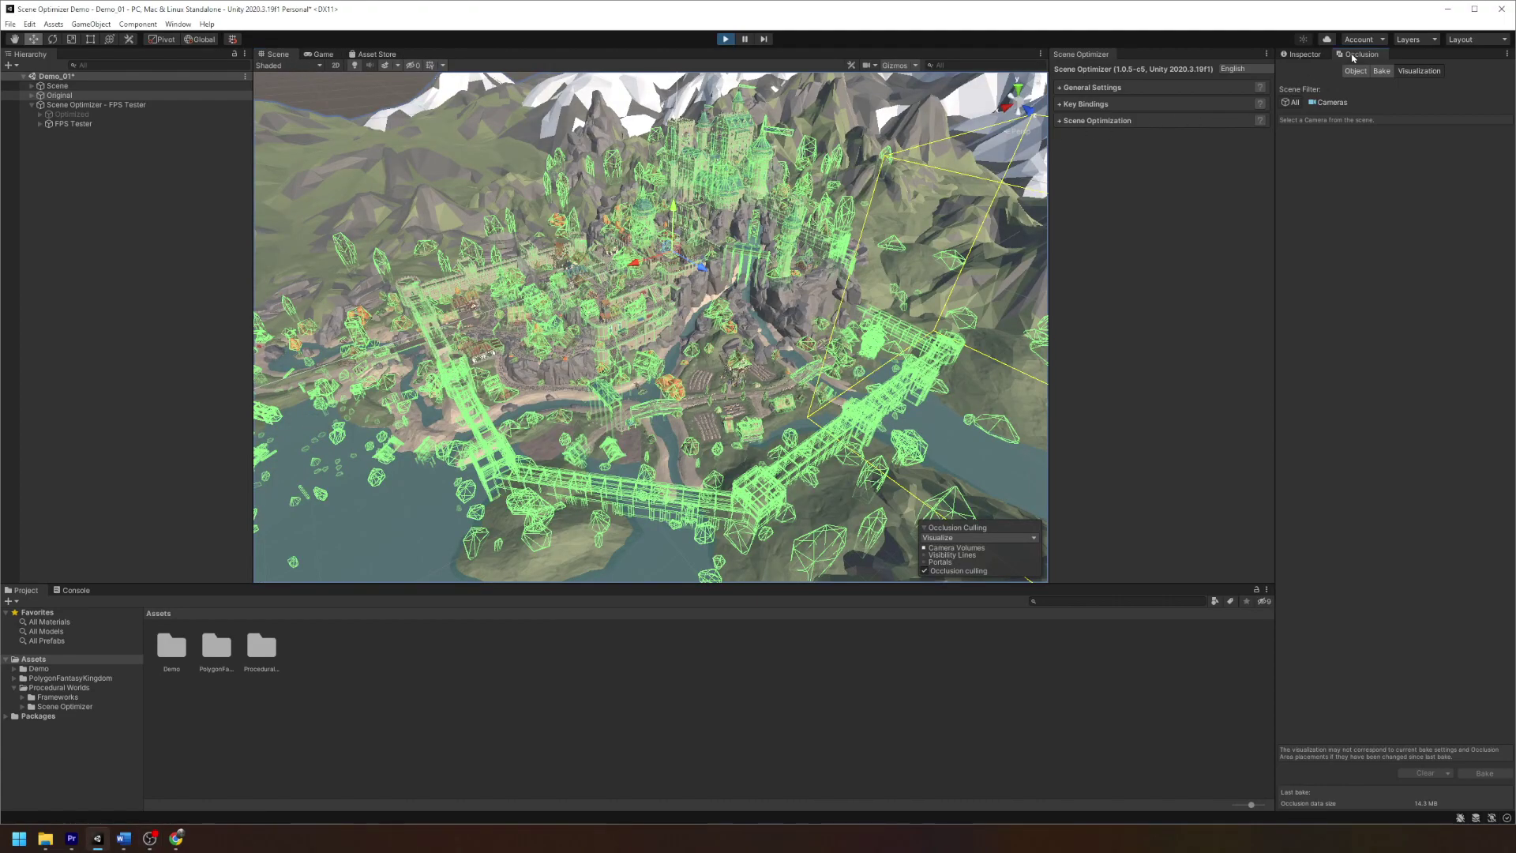
pyautogui.click(33, 91)
pyautogui.click(31, 85)
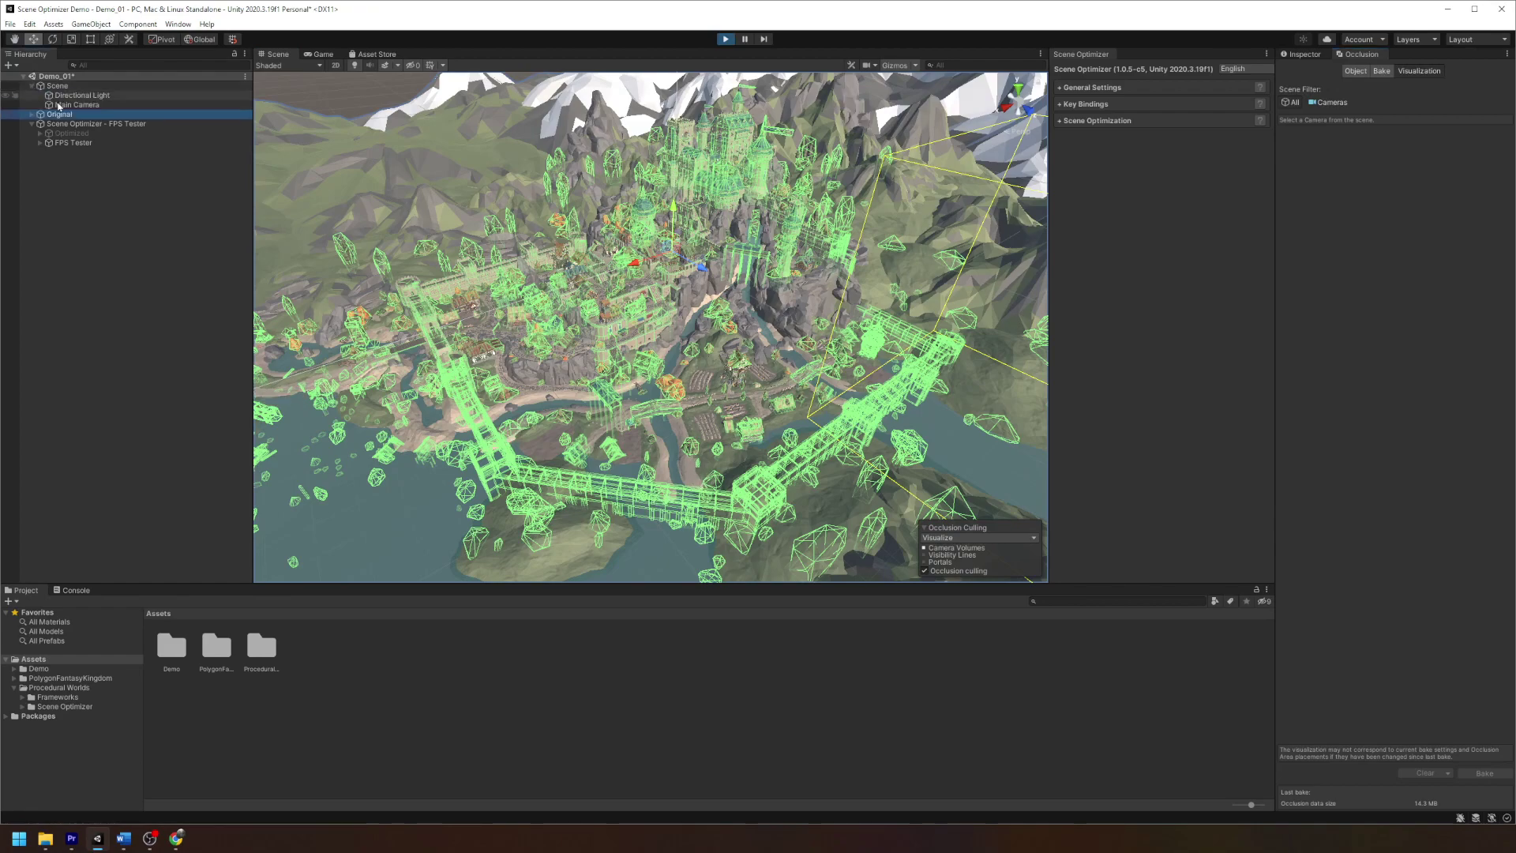
pyautogui.click(76, 104)
pyautogui.press('e')
pyautogui.moveTo(861, 431); pyautogui.dragTo(942, 447)
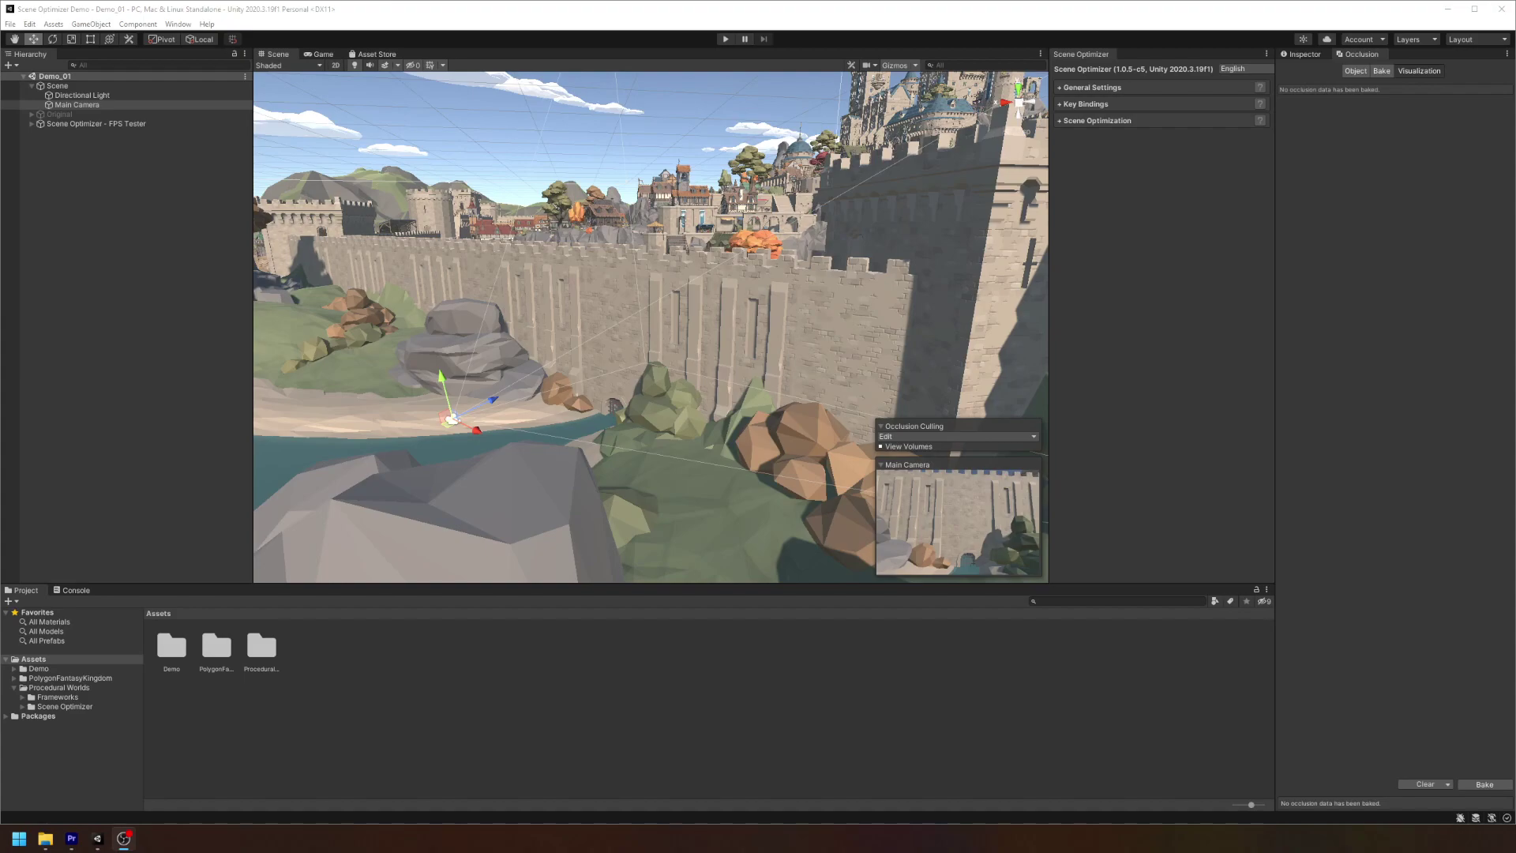
# Step: Play the castle-wall camera view without baked occlusion data, compare the Original and Optimized frame rates, and stop playback
pyautogui.hotkey('ctrl', 'p')
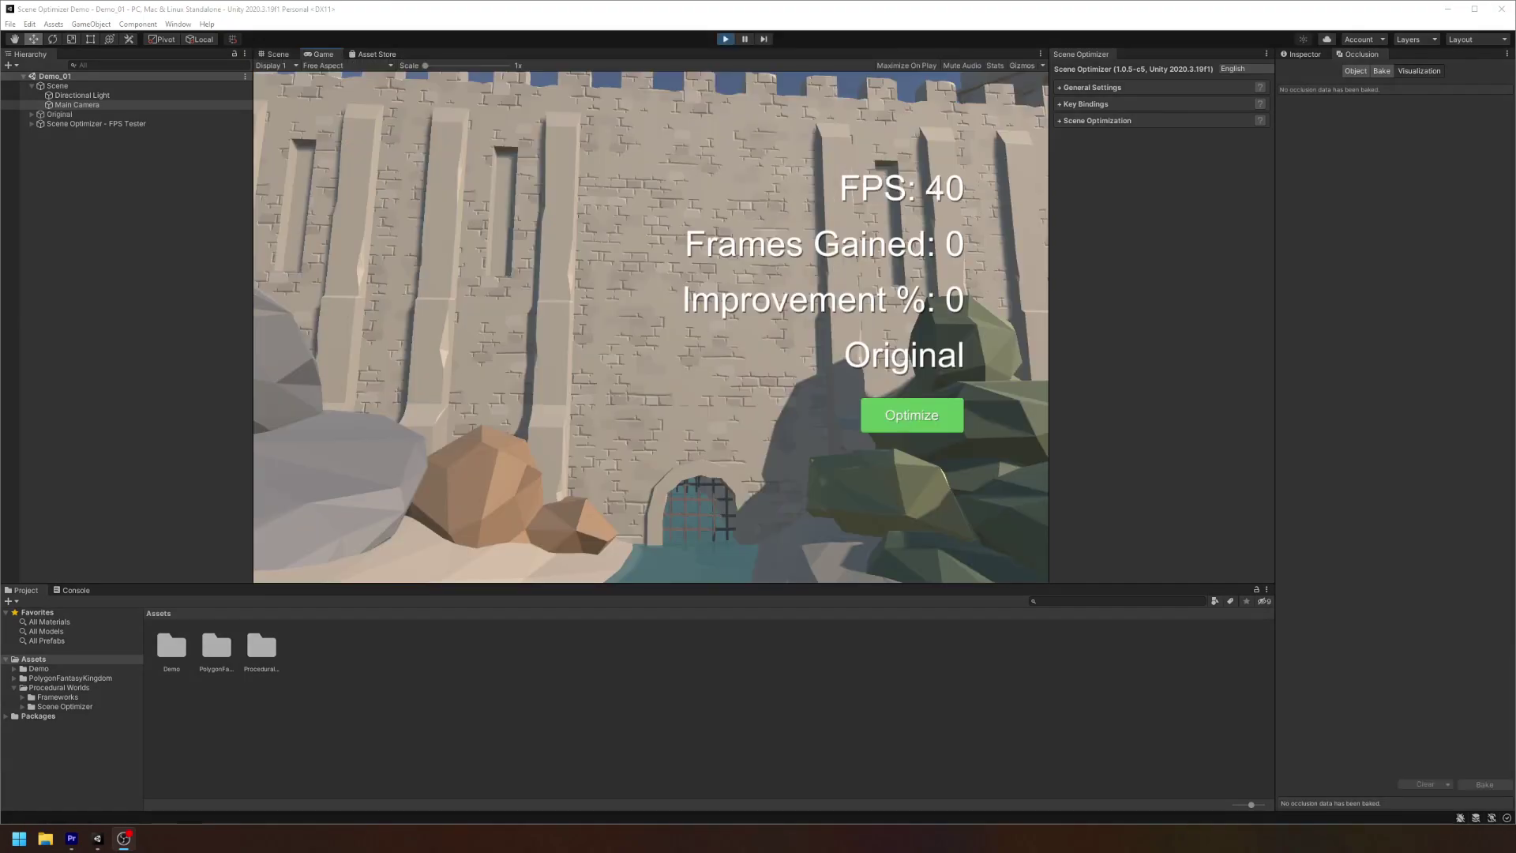
pyautogui.click(1082, 326)
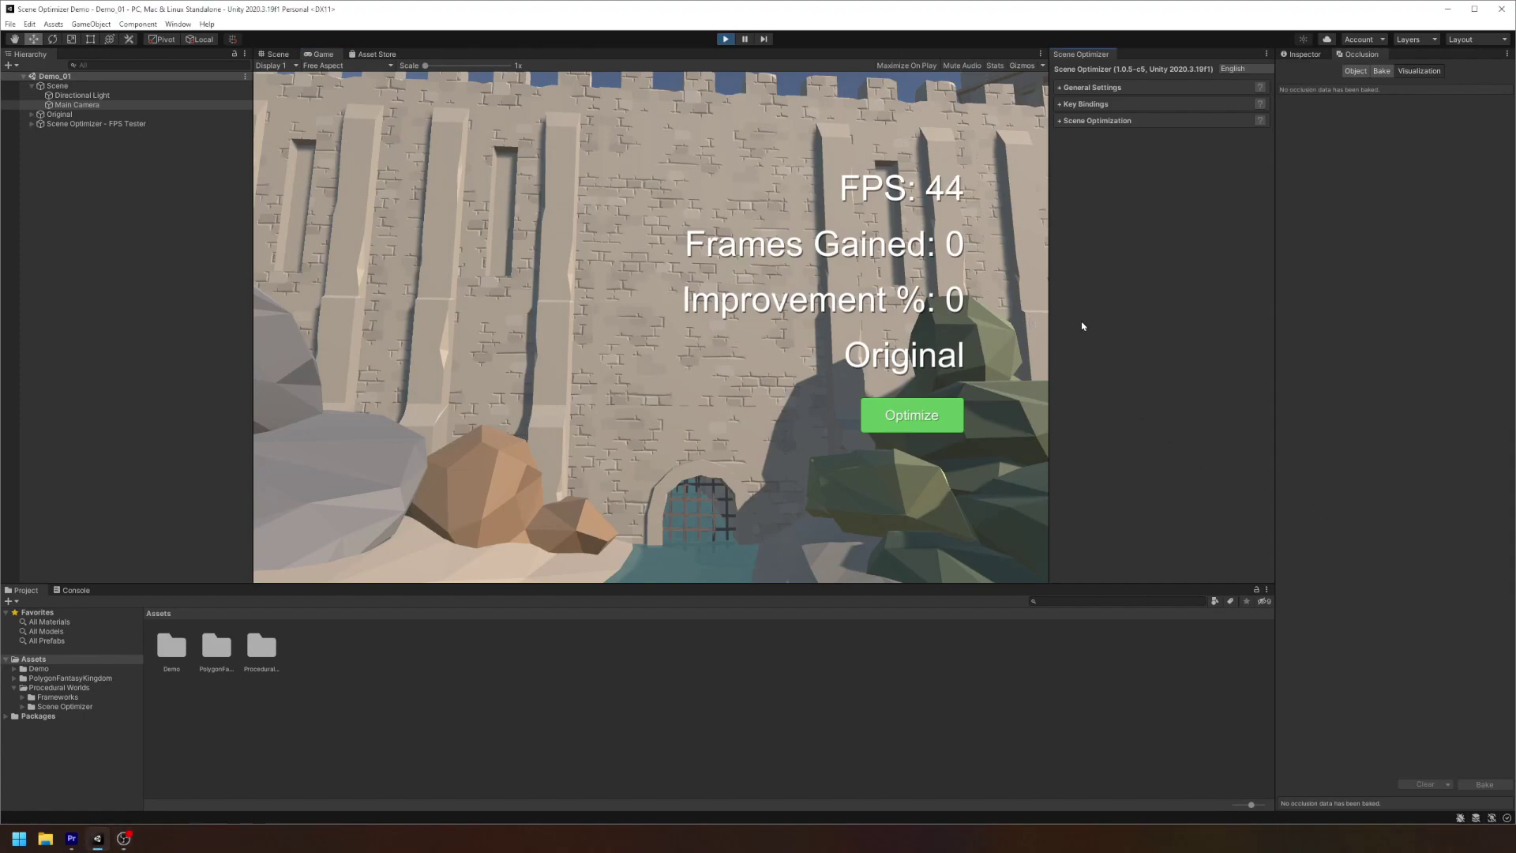
pyautogui.click(941, 423)
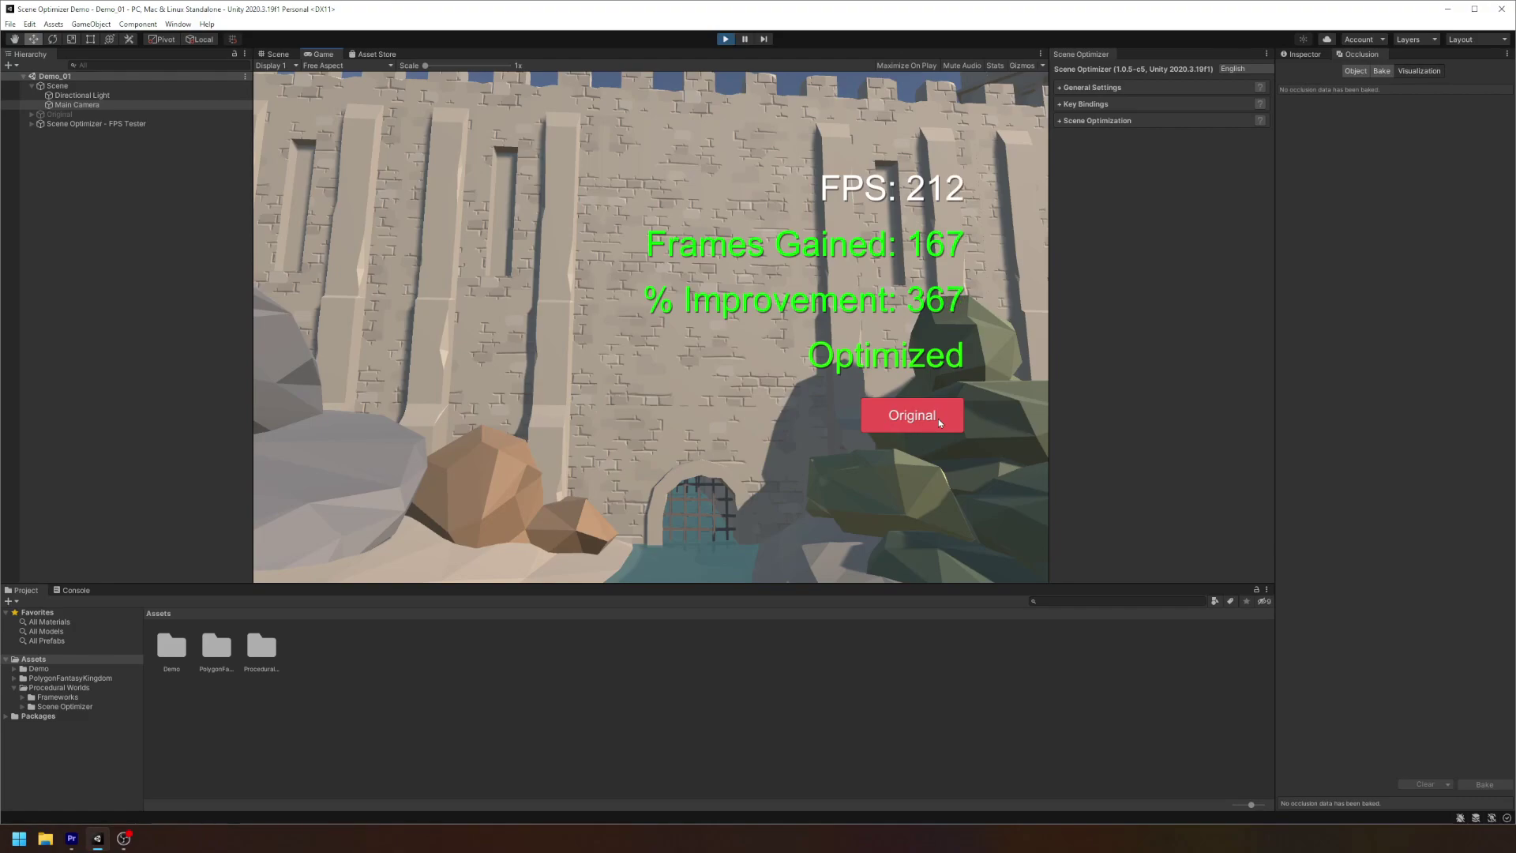
pyautogui.hotkey('ctrl', 'p')
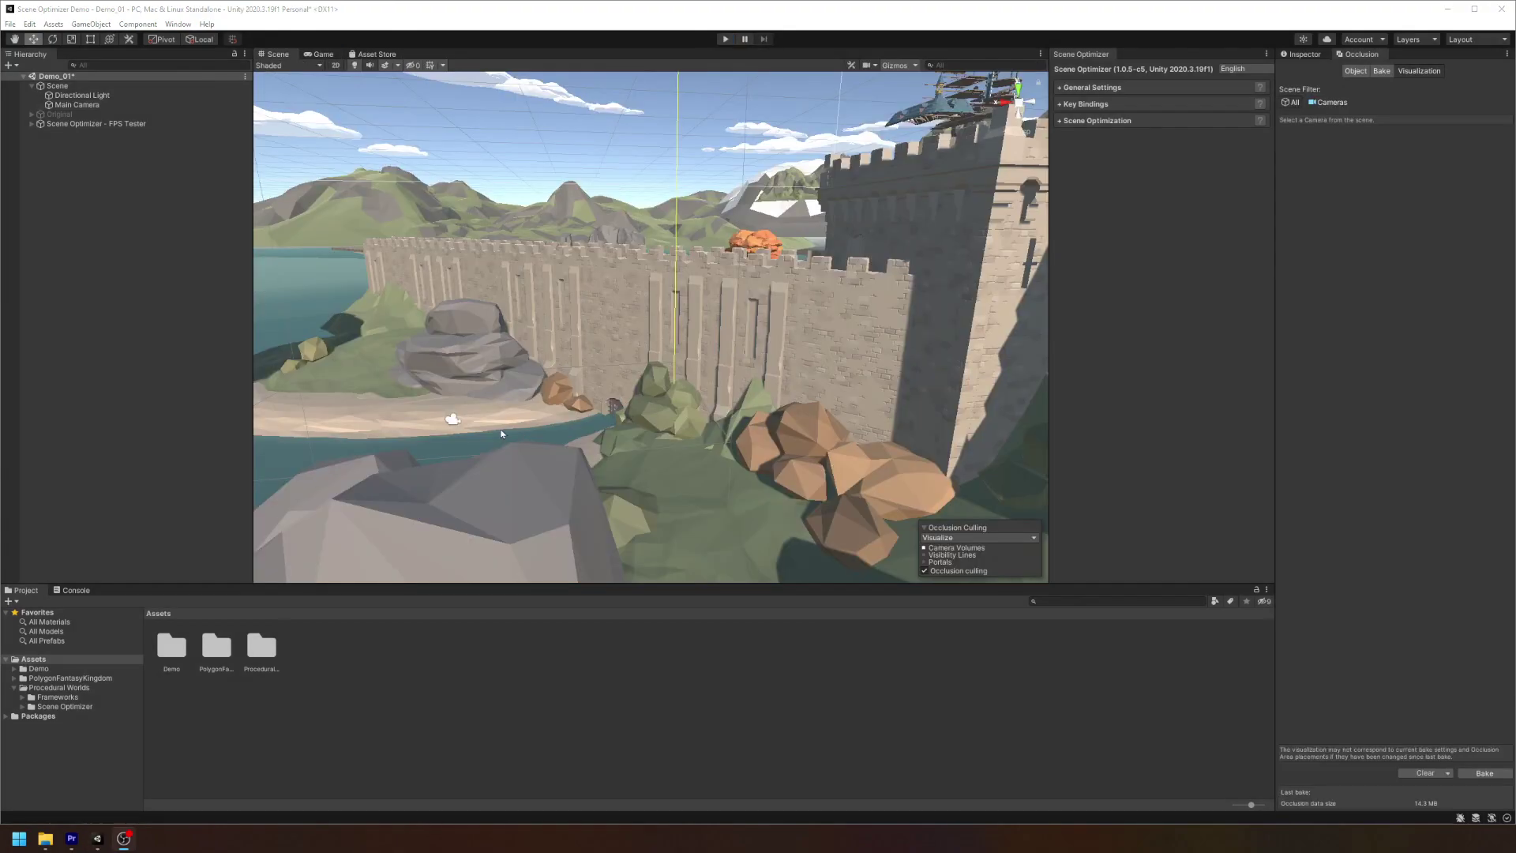
# Step: Play the castle-wall view with baked occlusion data and switch from Original to Optimized to compare frame rates
pyautogui.moveTo(837, 246); pyautogui.dragTo(946, 210, button='right')
pyautogui.hotkey('ctrl', 'p')
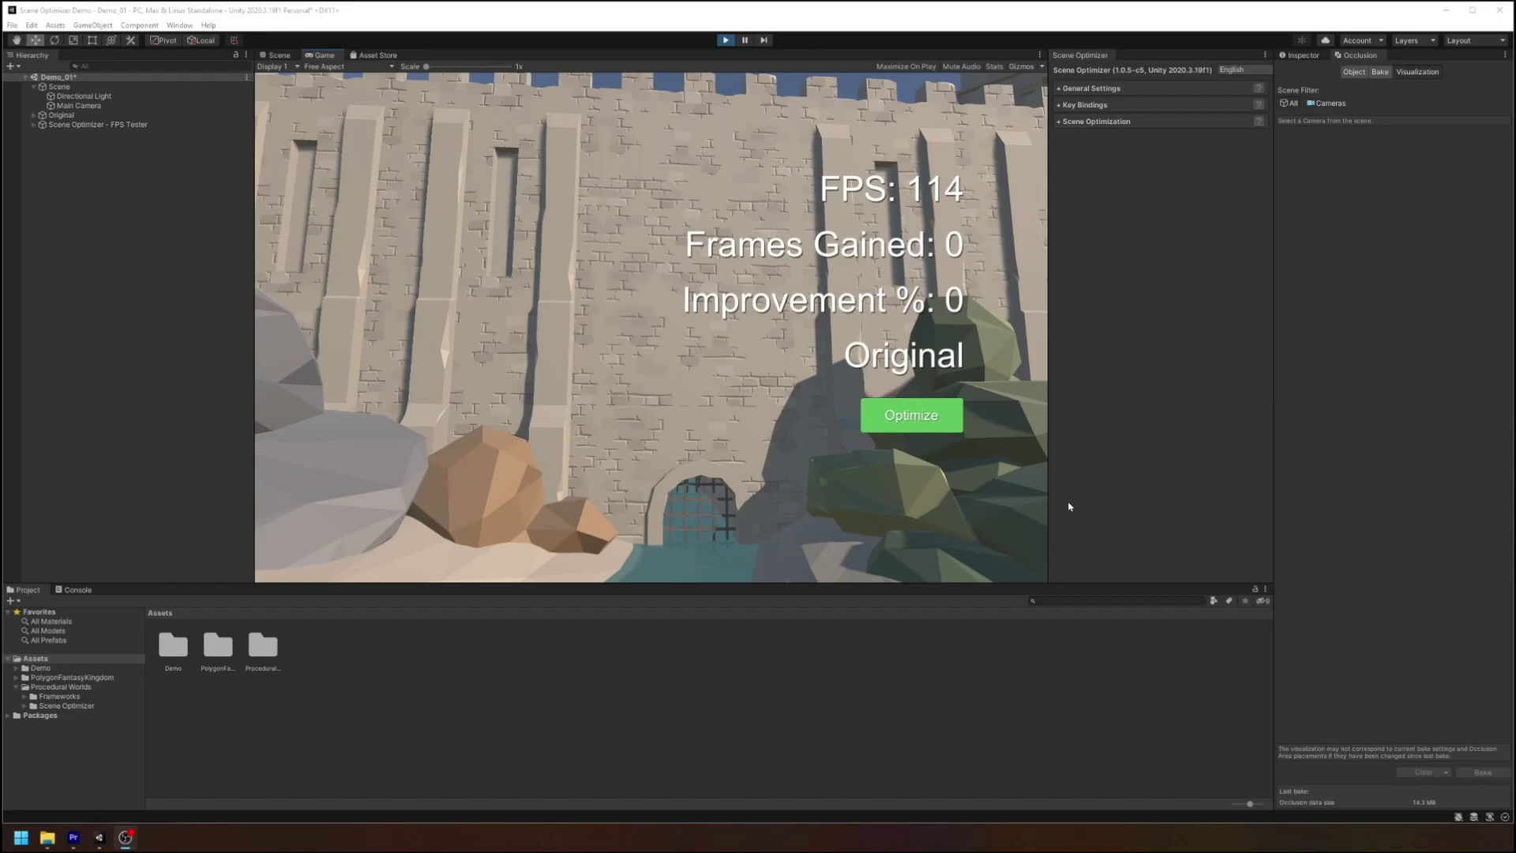
pyautogui.click(925, 428)
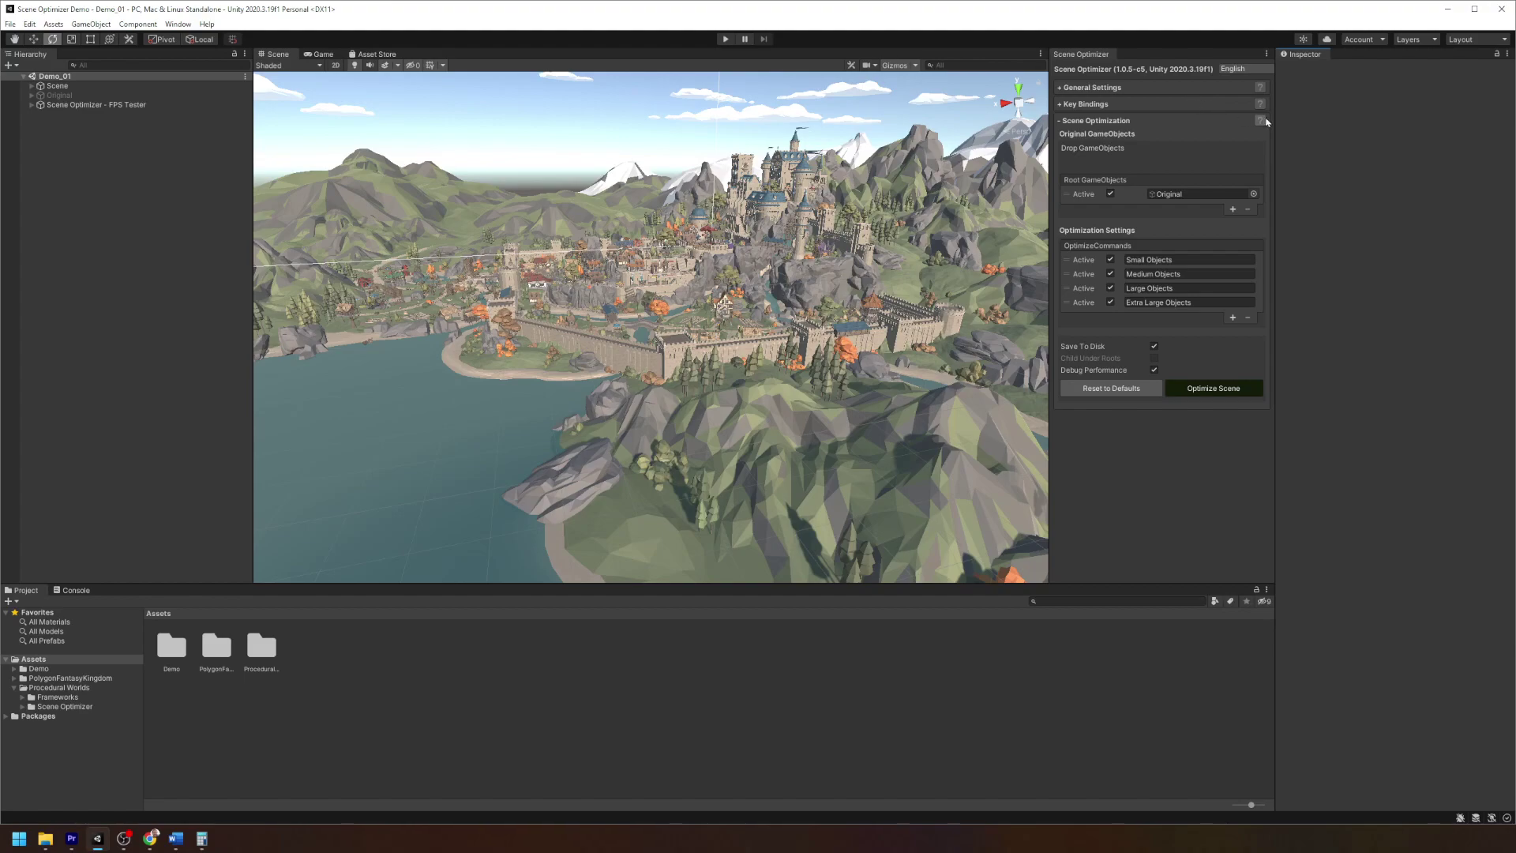
# Step: Name User Layers 6, 7 and 8 PW_Object_Small, PW_Object_Medium and PW_Object_Large in the project's layer settings
pyautogui.click(1413, 40)
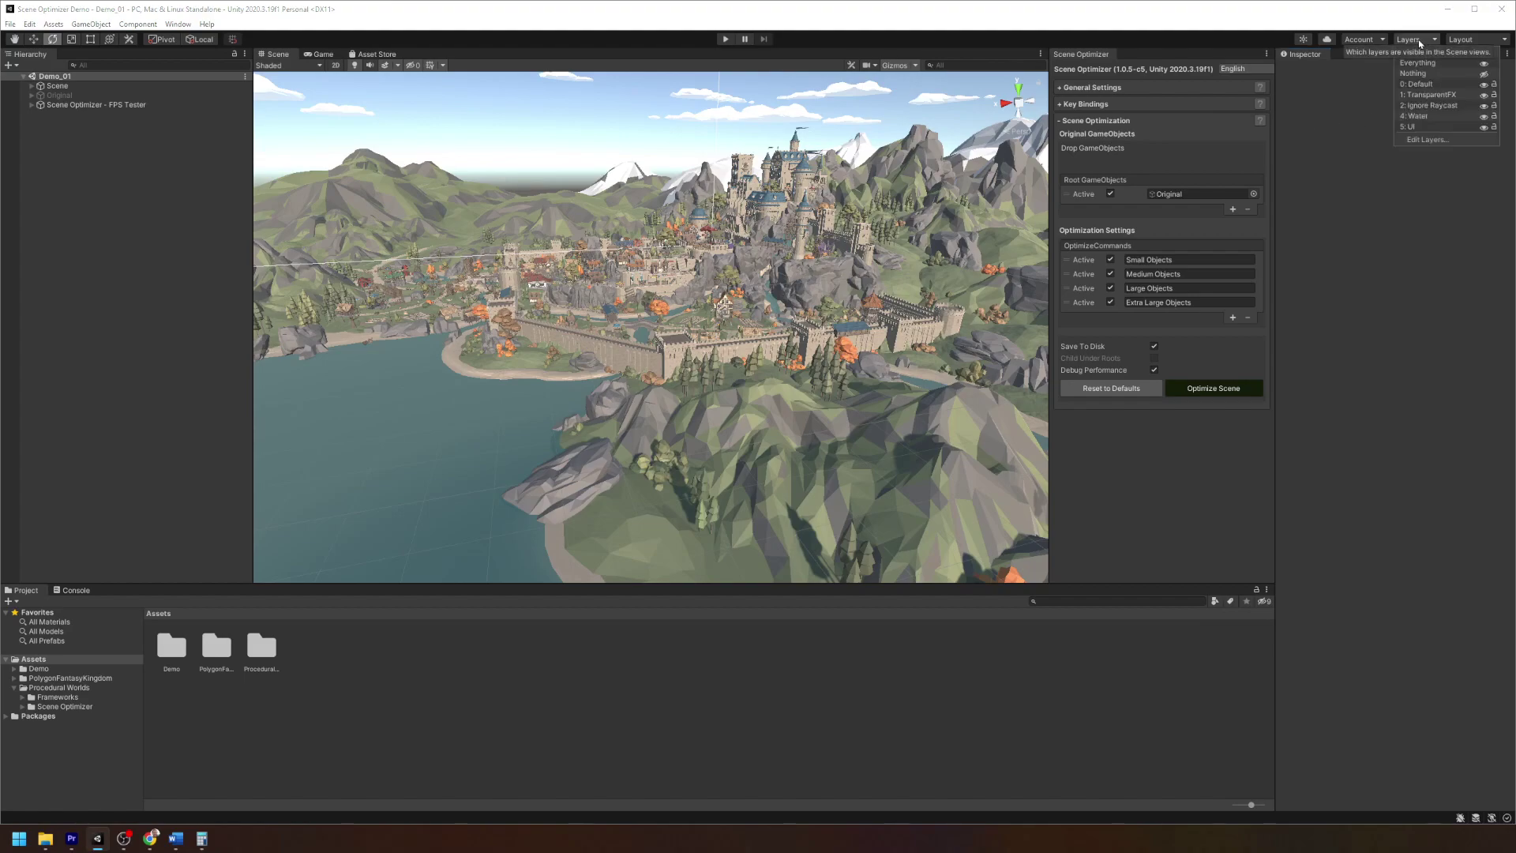
pyautogui.click(1425, 140)
pyautogui.click(1285, 120)
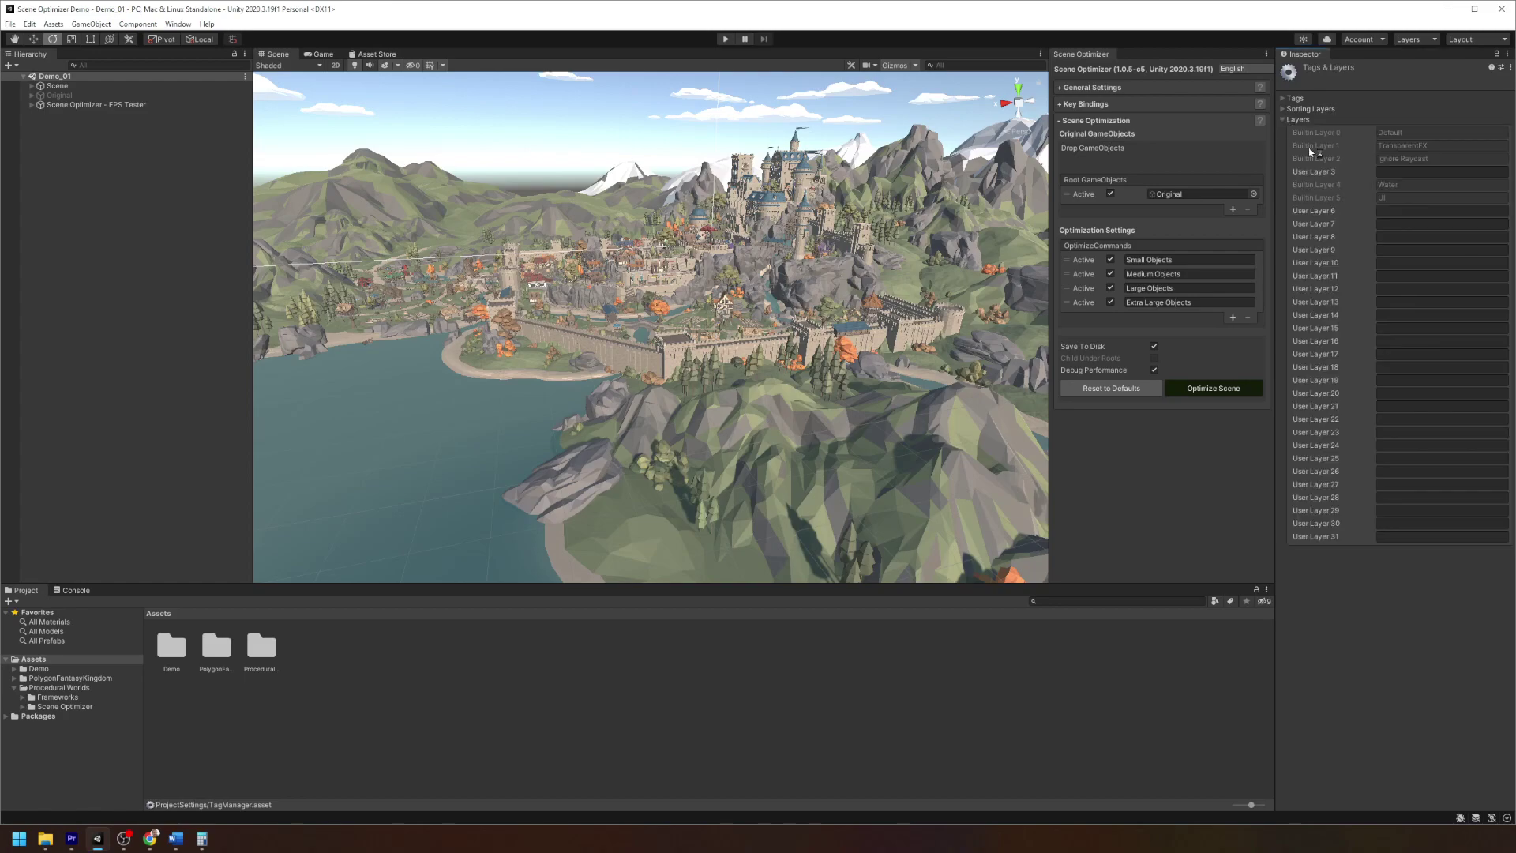
pyautogui.click(1393, 211)
pyautogui.write('PW_Object_Small')
pyautogui.click(1386, 224)
pyautogui.write('PW_Object_Medium')
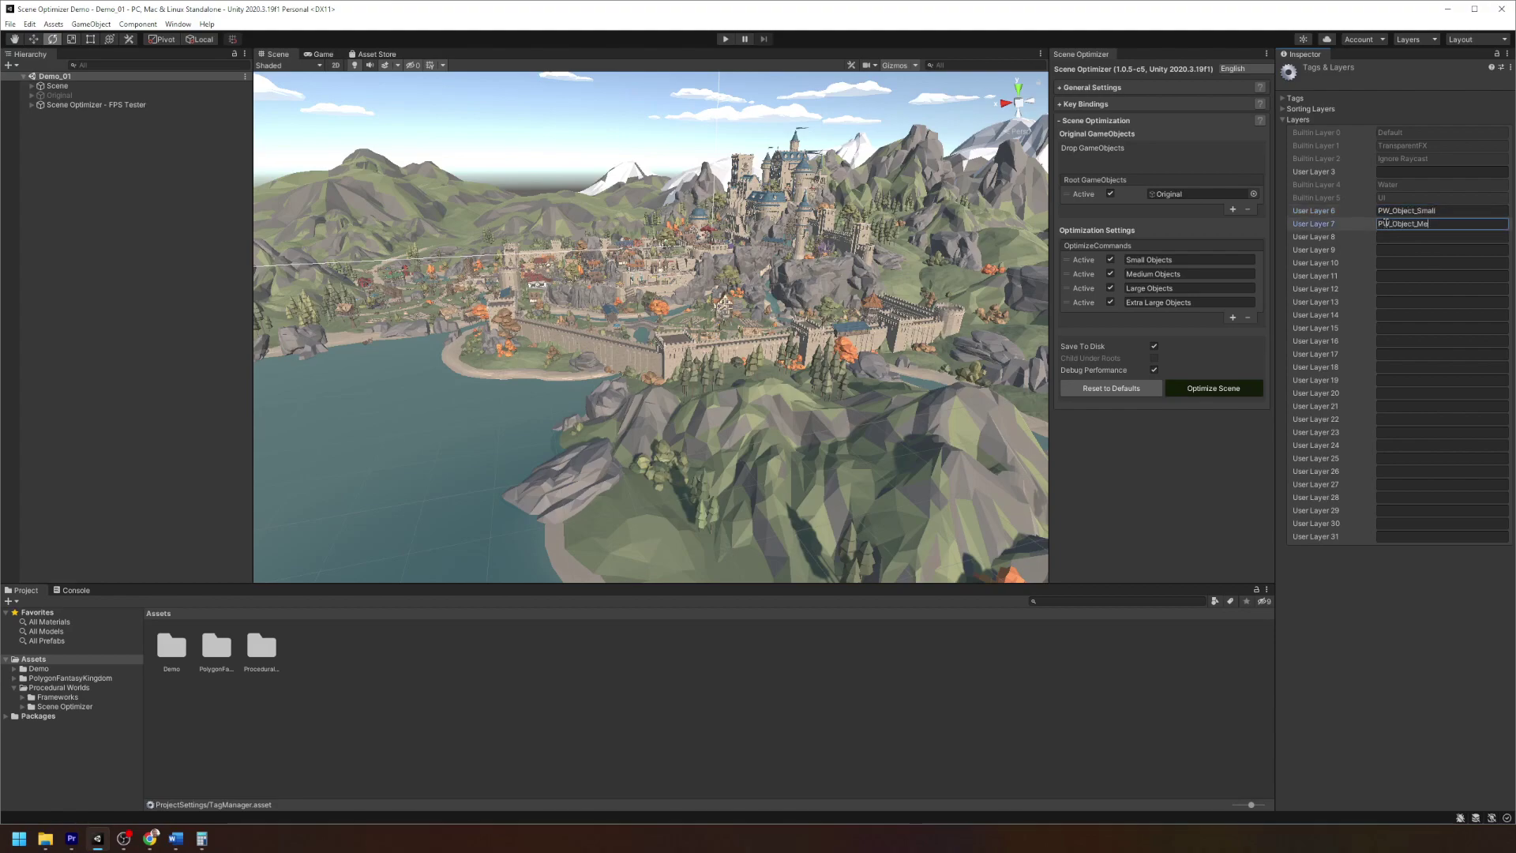
pyautogui.click(1391, 236)
pyautogui.write('PW_Object_Large')
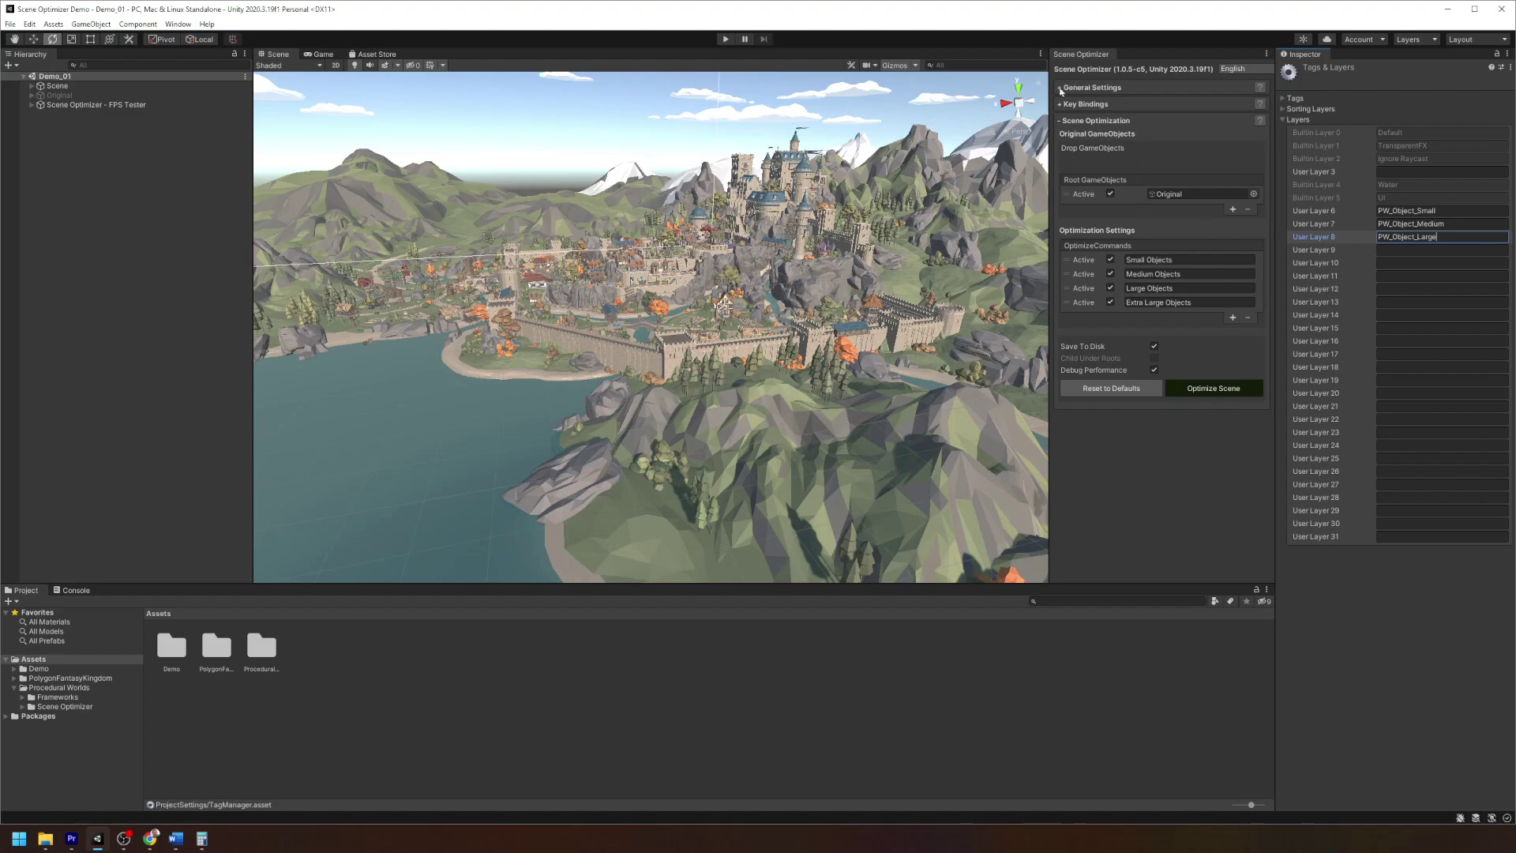
# Step: Enable Add Layer Culling for the Small Objects optimize command
pyautogui.click(1093, 266)
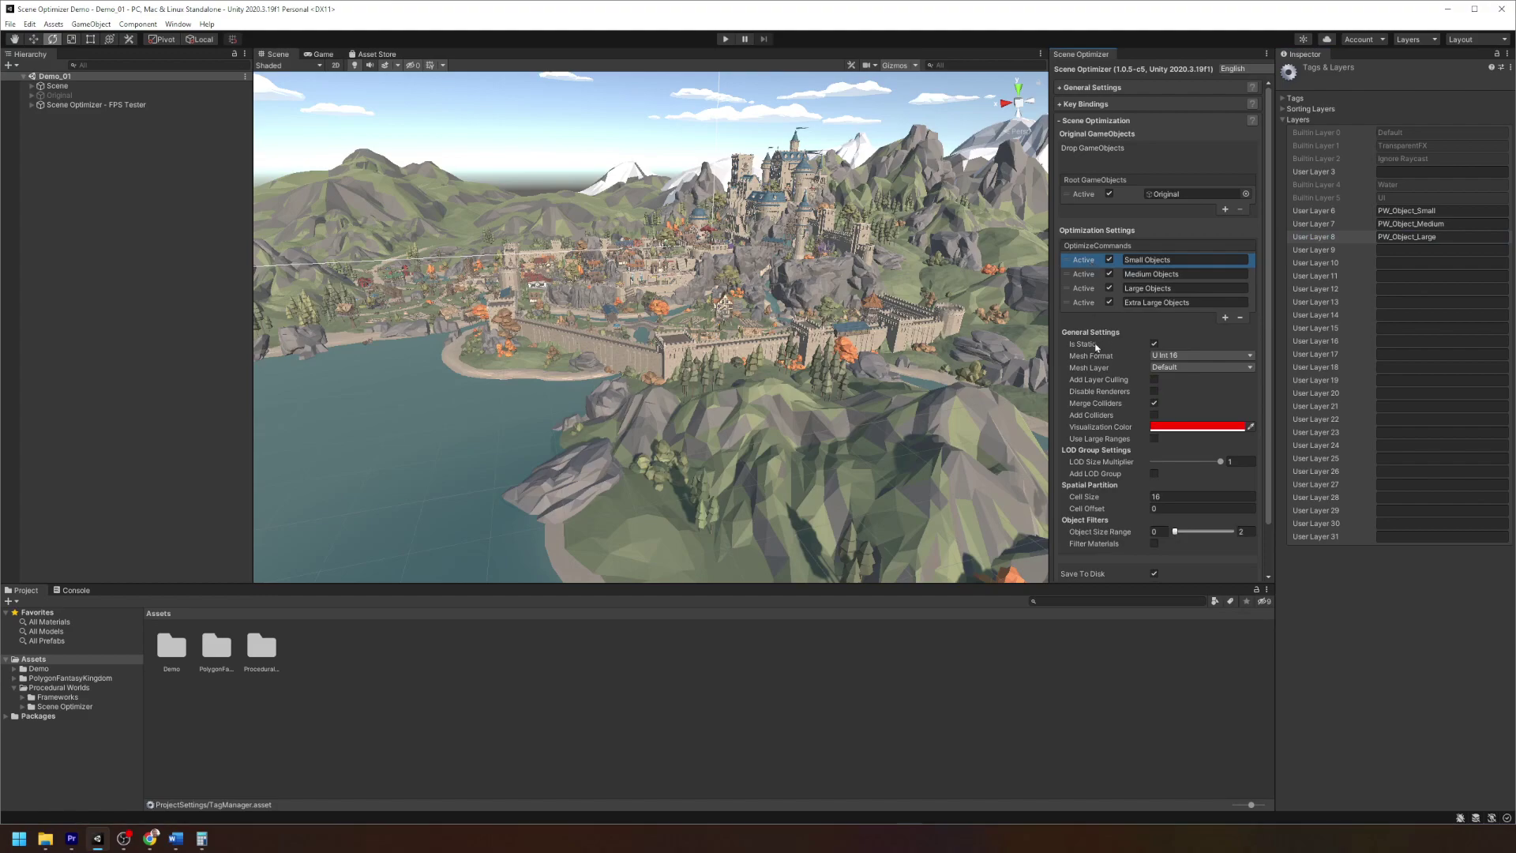
pyautogui.click(1155, 379)
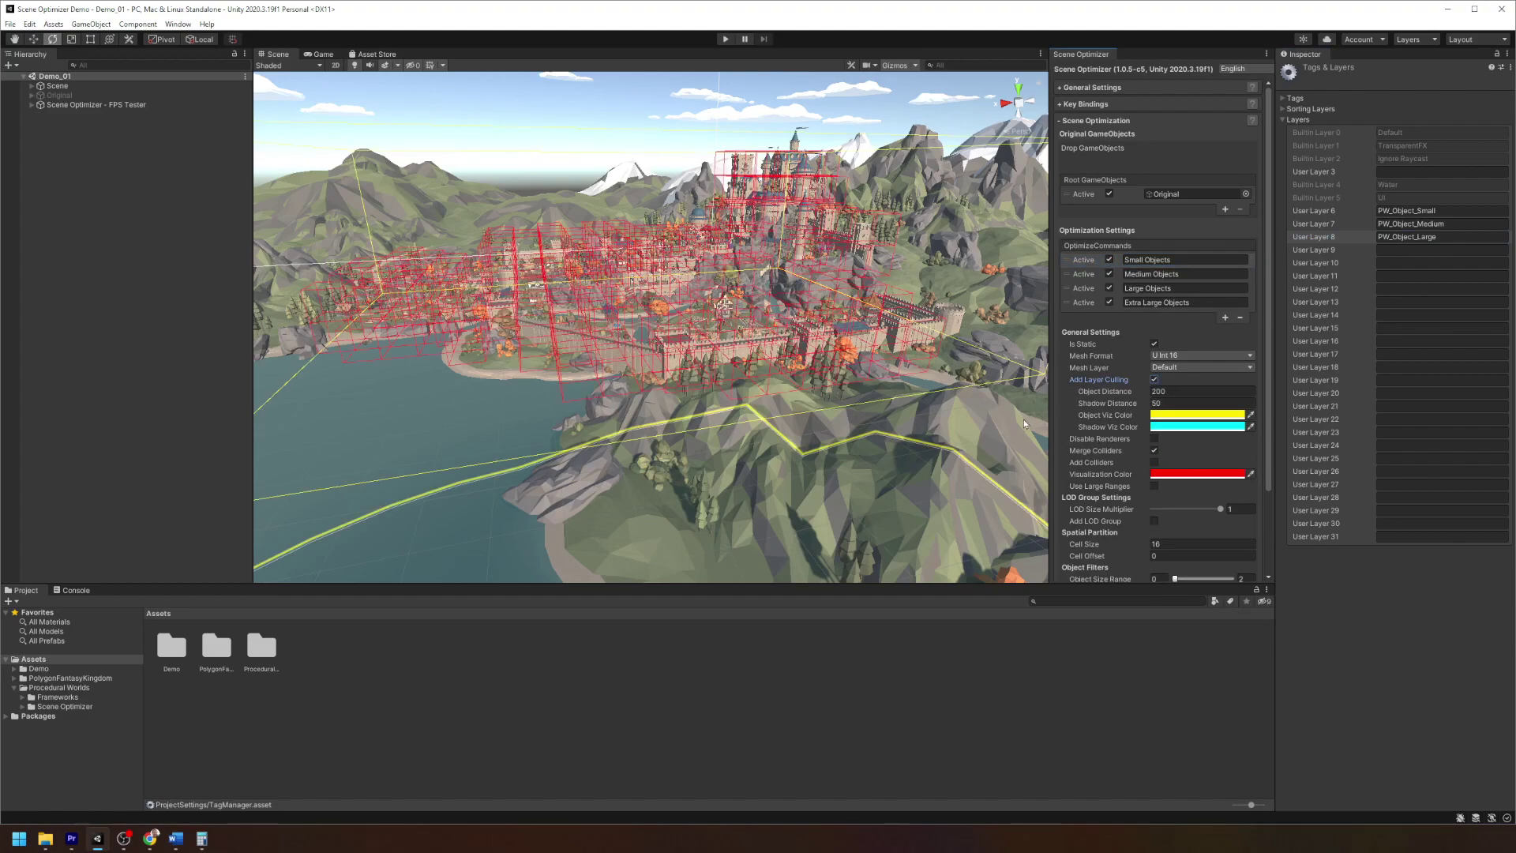
# Step: Assign the PW_Object_Small layer as the Mesh Layer of the Small Objects optimize command
pyautogui.moveTo(752, 397); pyautogui.dragTo(1027, 409, button='right')
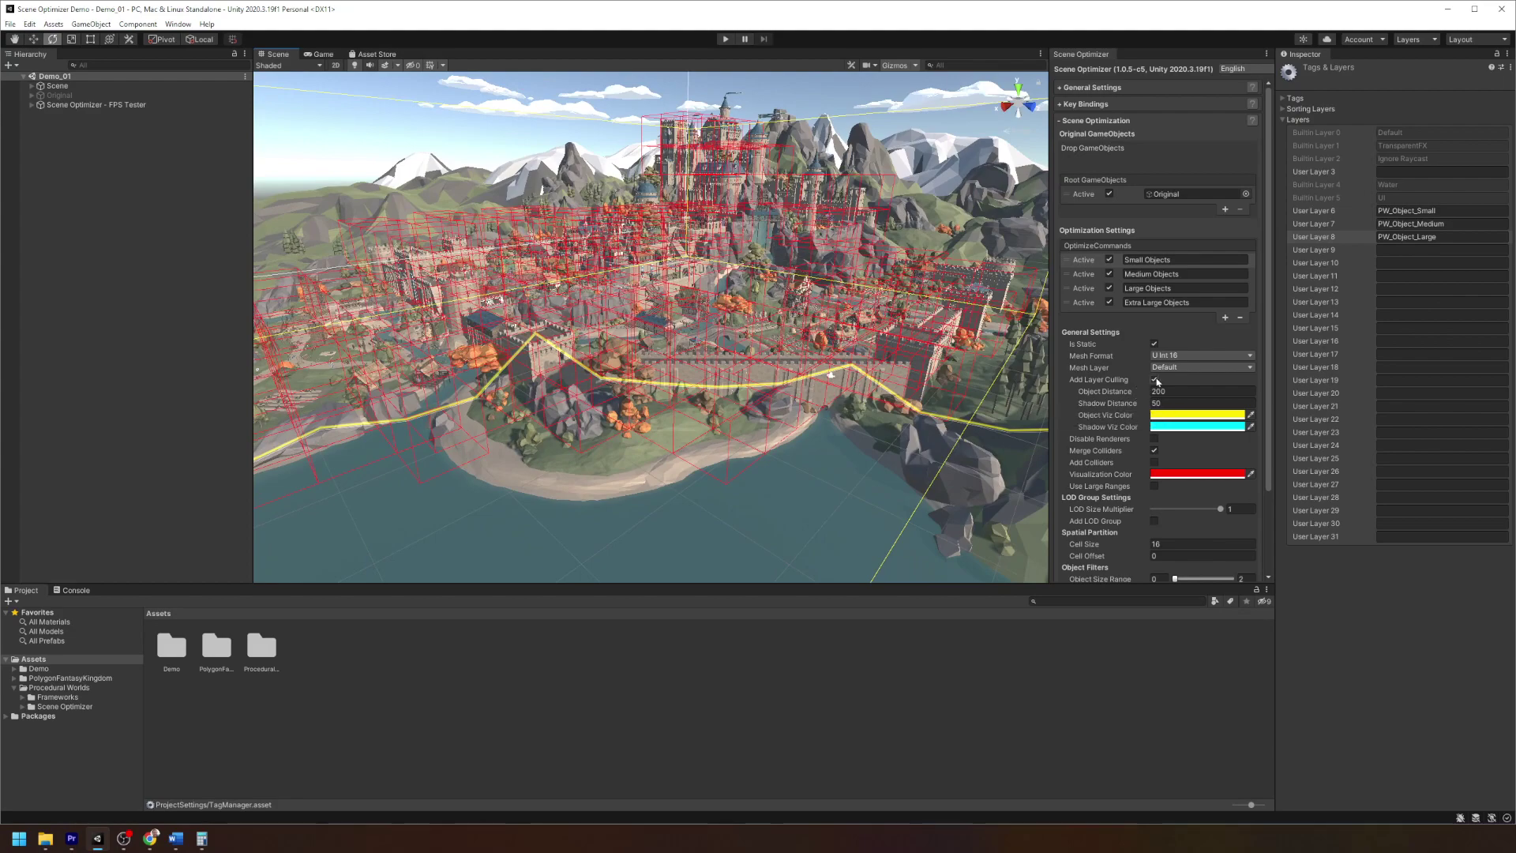
pyautogui.click(1198, 368)
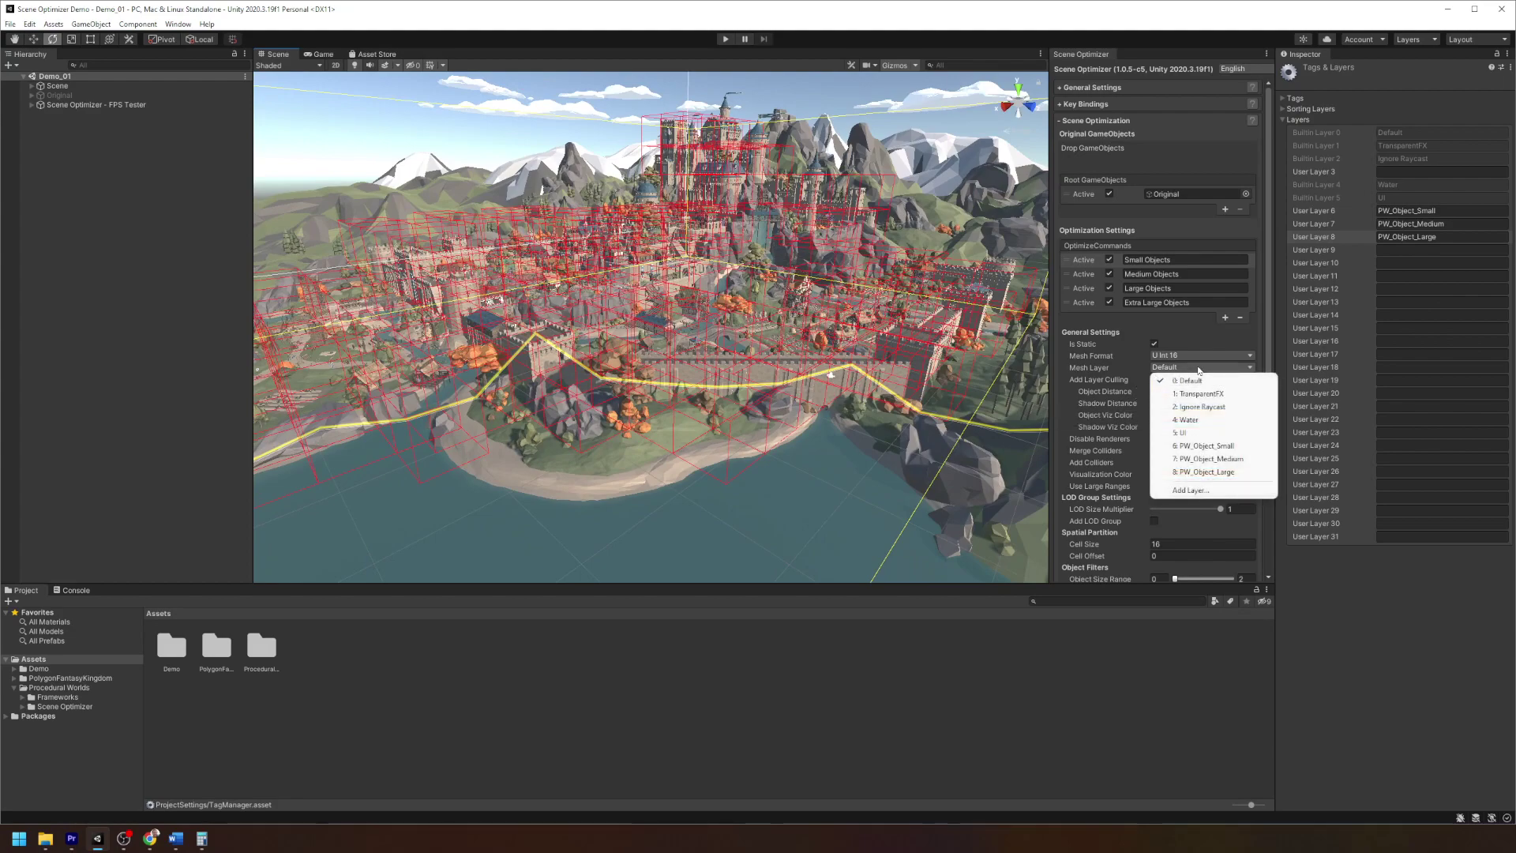
pyautogui.click(1241, 447)
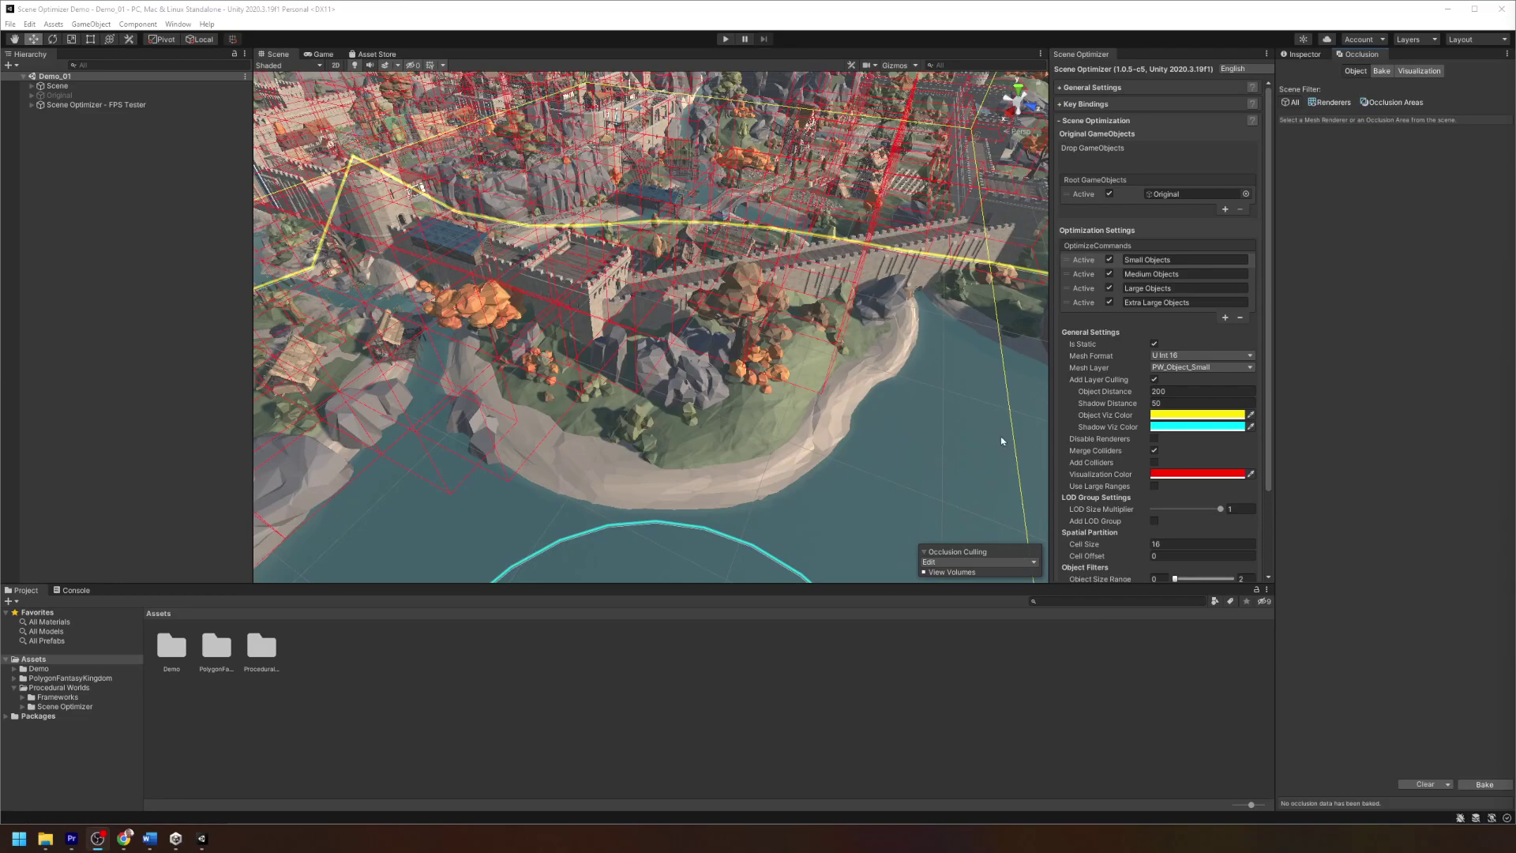
# Step: Try different culling distances for Small Objects, then reset Object Distance to 200 and Shadow Distance to 50
pyautogui.moveTo(1001, 435); pyautogui.dragTo(893, 370, button='right')
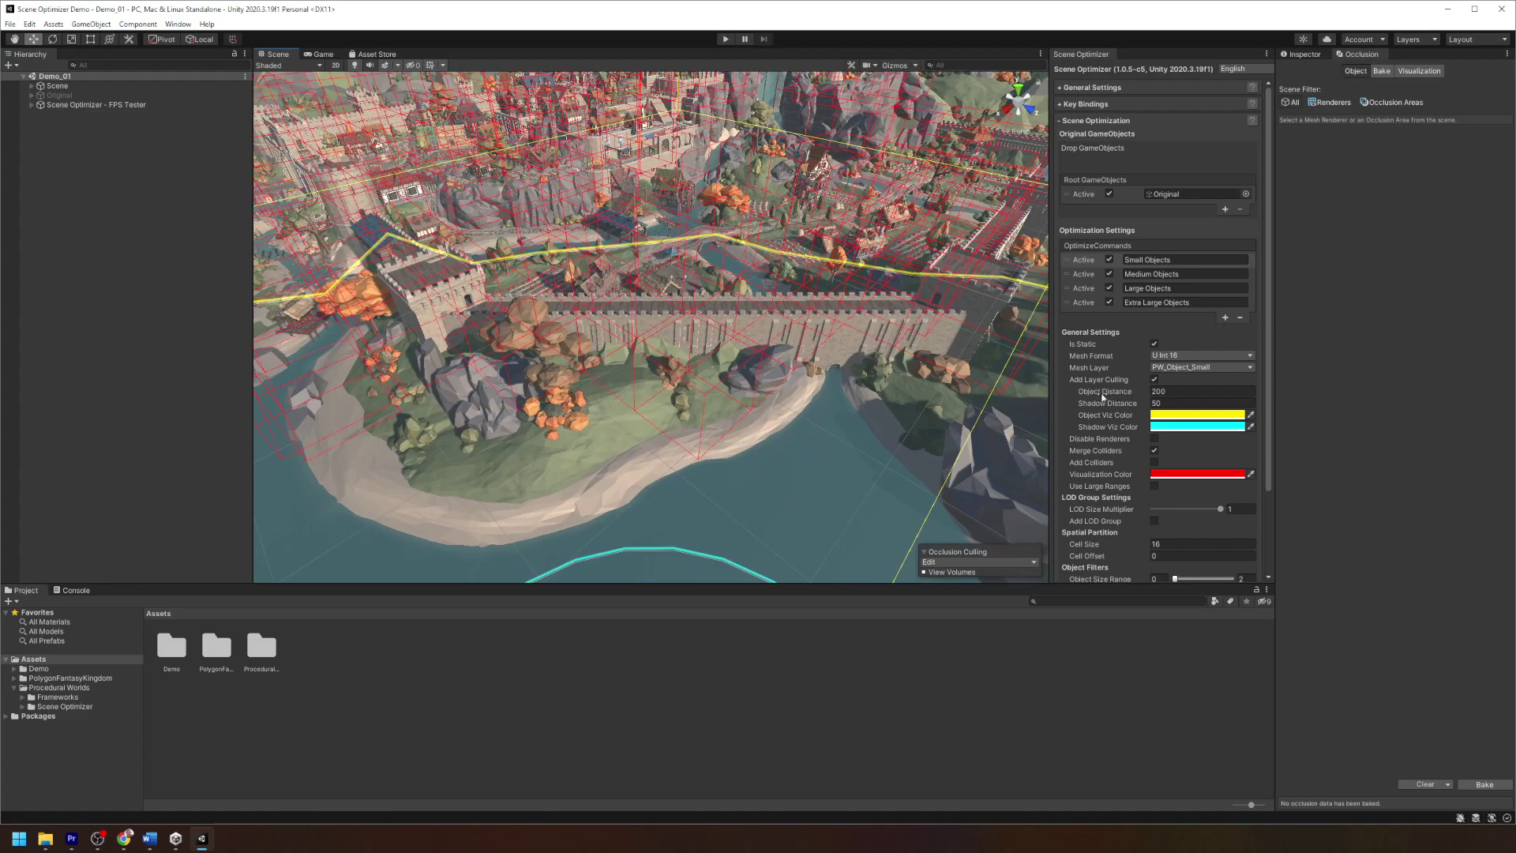
pyautogui.moveTo(1123, 394); pyautogui.dragTo(818, 395)
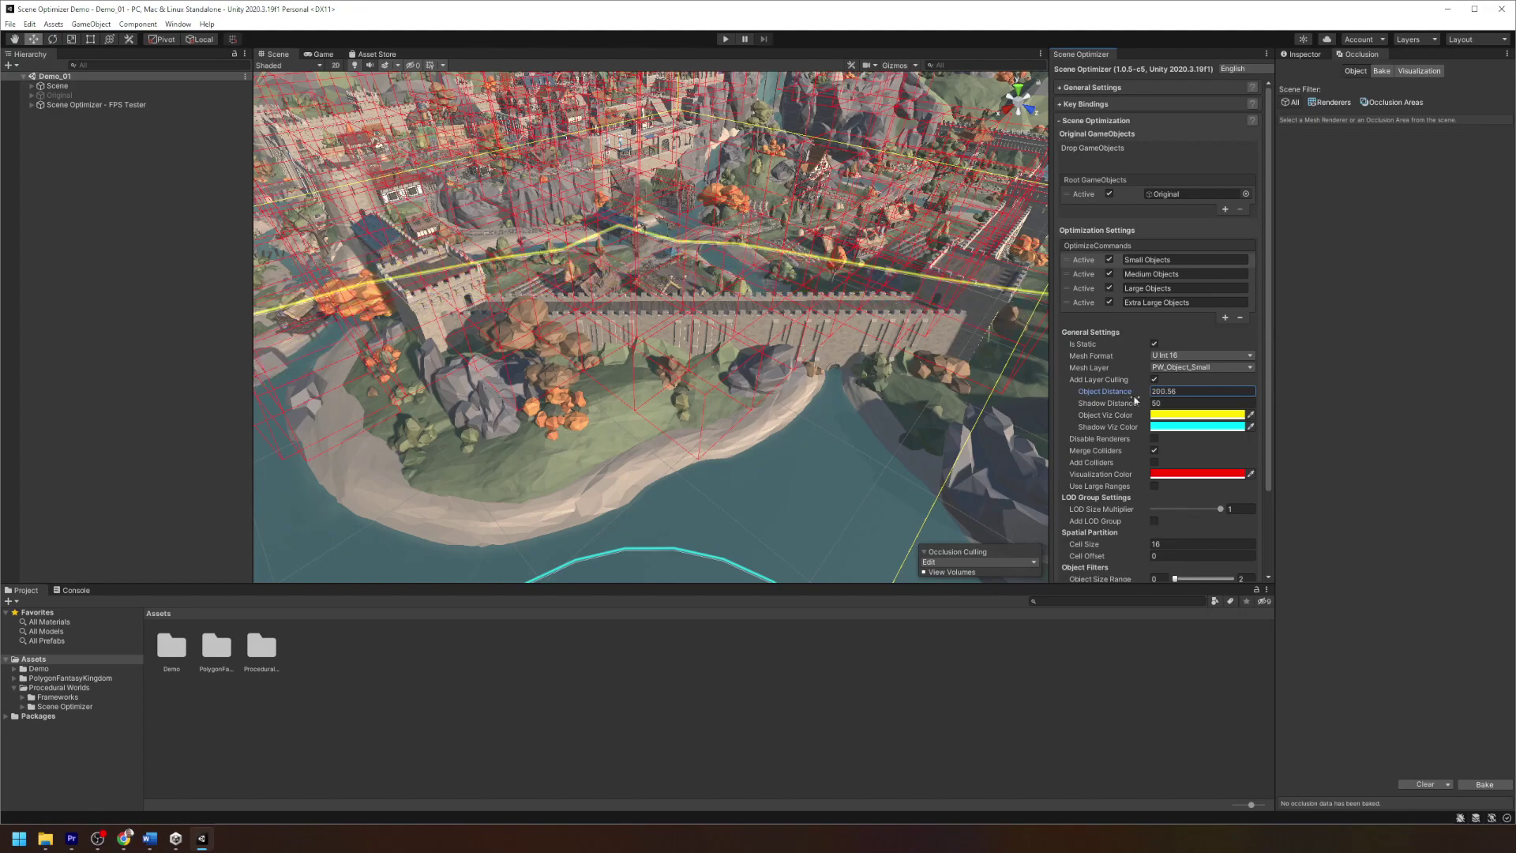
pyautogui.moveTo(1138, 400); pyautogui.dragTo(1168, 400)
pyautogui.click(1200, 391)
pyautogui.write('200')
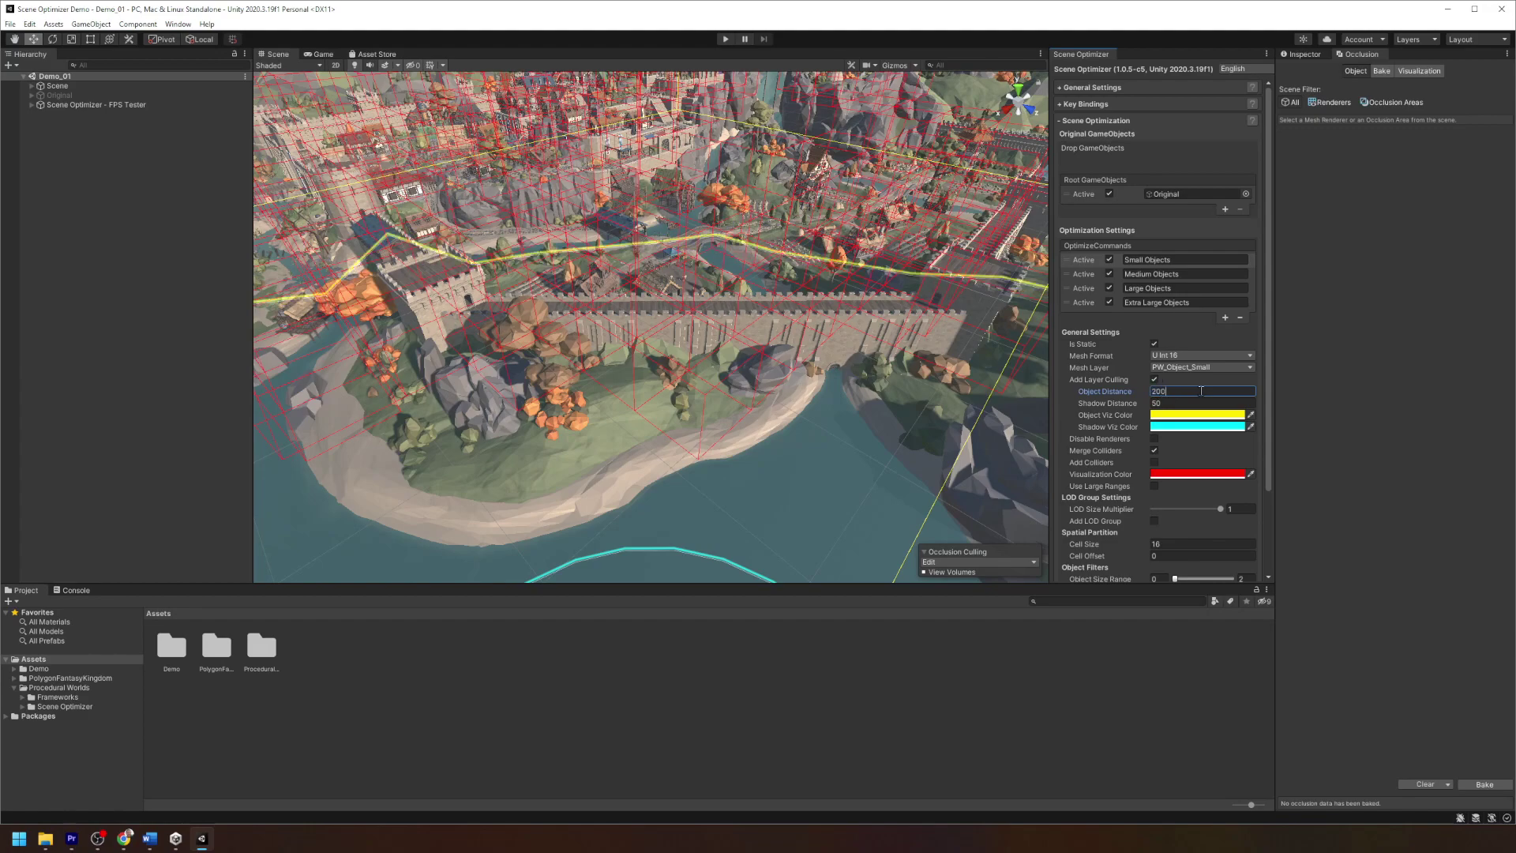
pyautogui.moveTo(1137, 402); pyautogui.dragTo(1169, 411)
pyautogui.click(1194, 403)
pyautogui.write('50')
# Step: Set the Medium Objects command's Mesh Layer to PW_Object_Medium and enable Add Layer Culling for it
pyautogui.click(1089, 277)
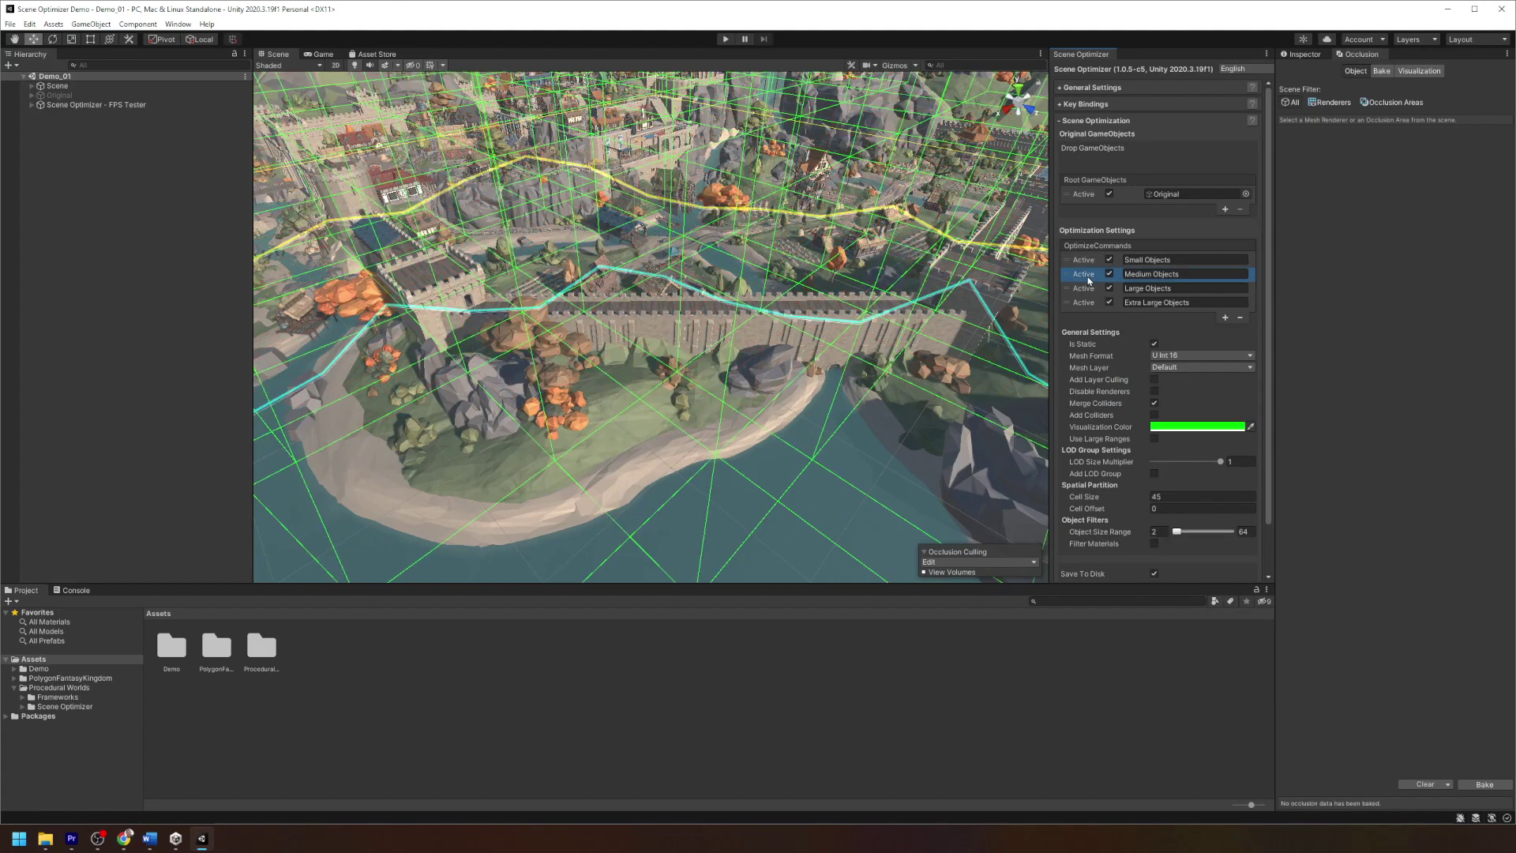
pyautogui.click(1170, 369)
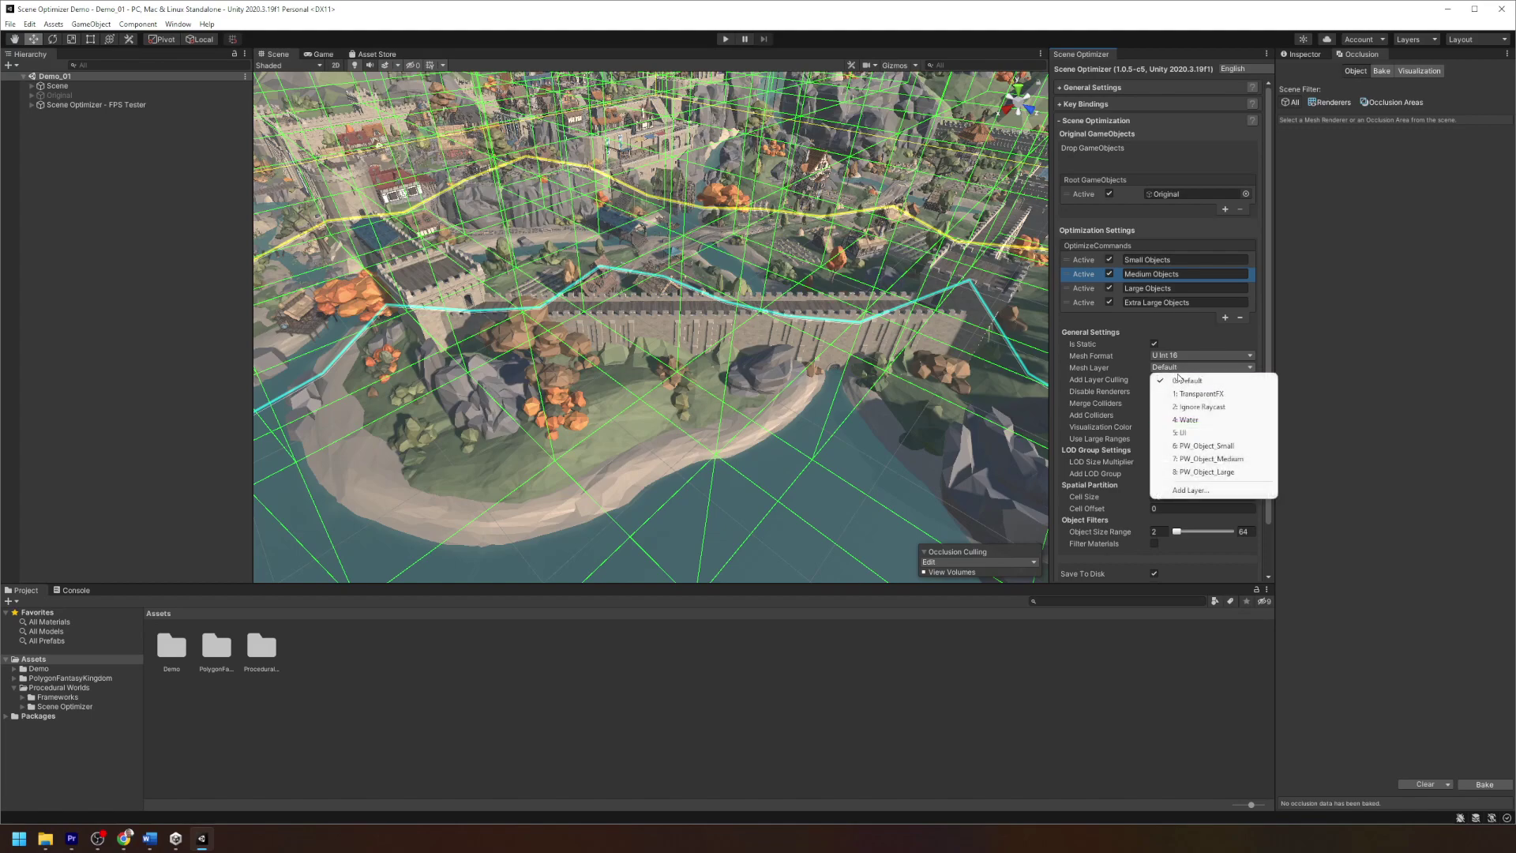
pyautogui.click(1250, 465)
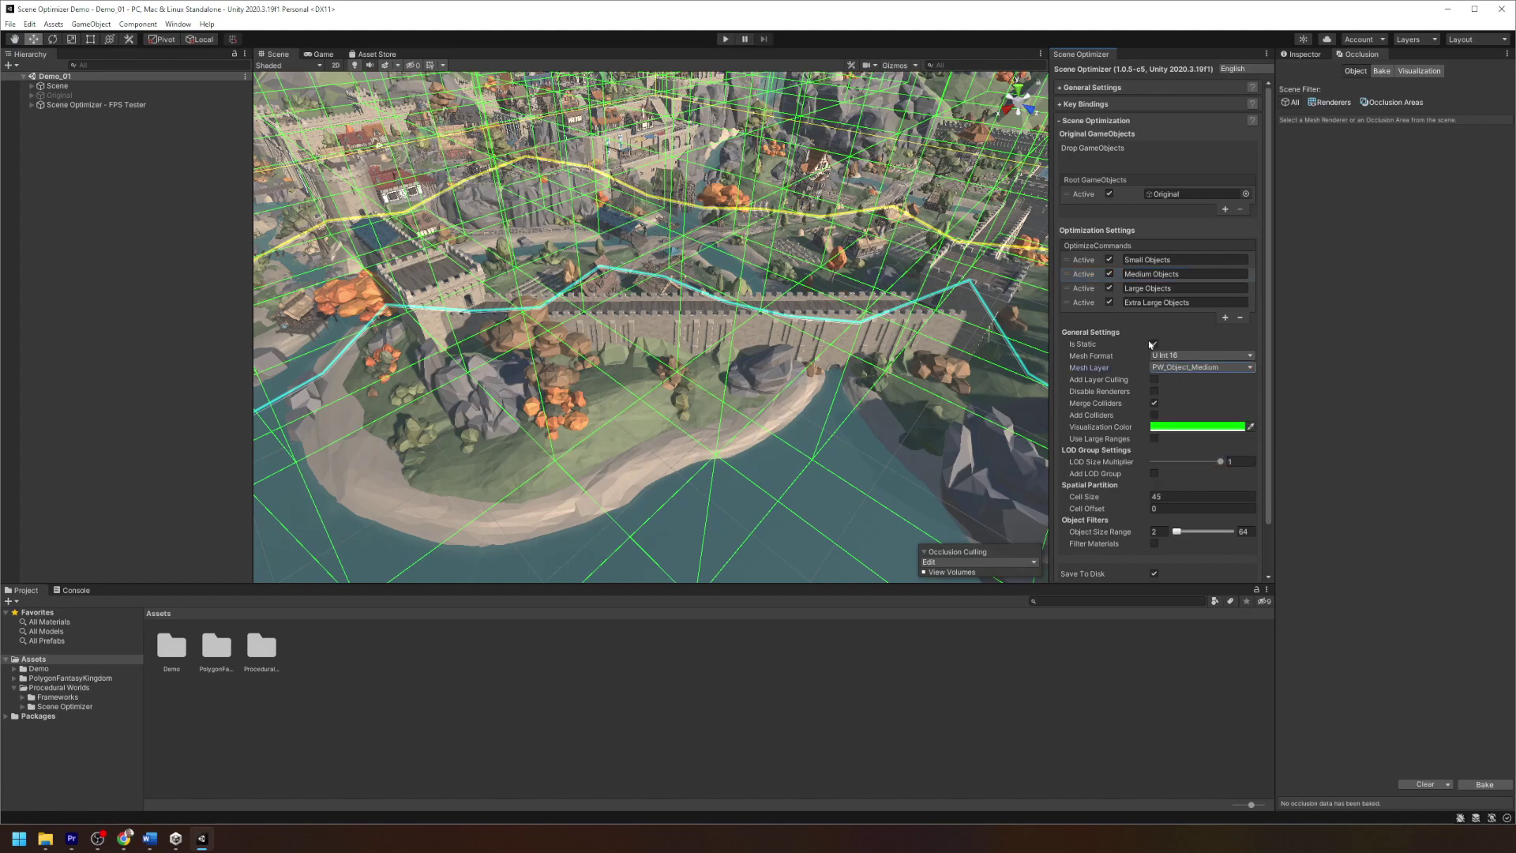
pyautogui.click(1154, 380)
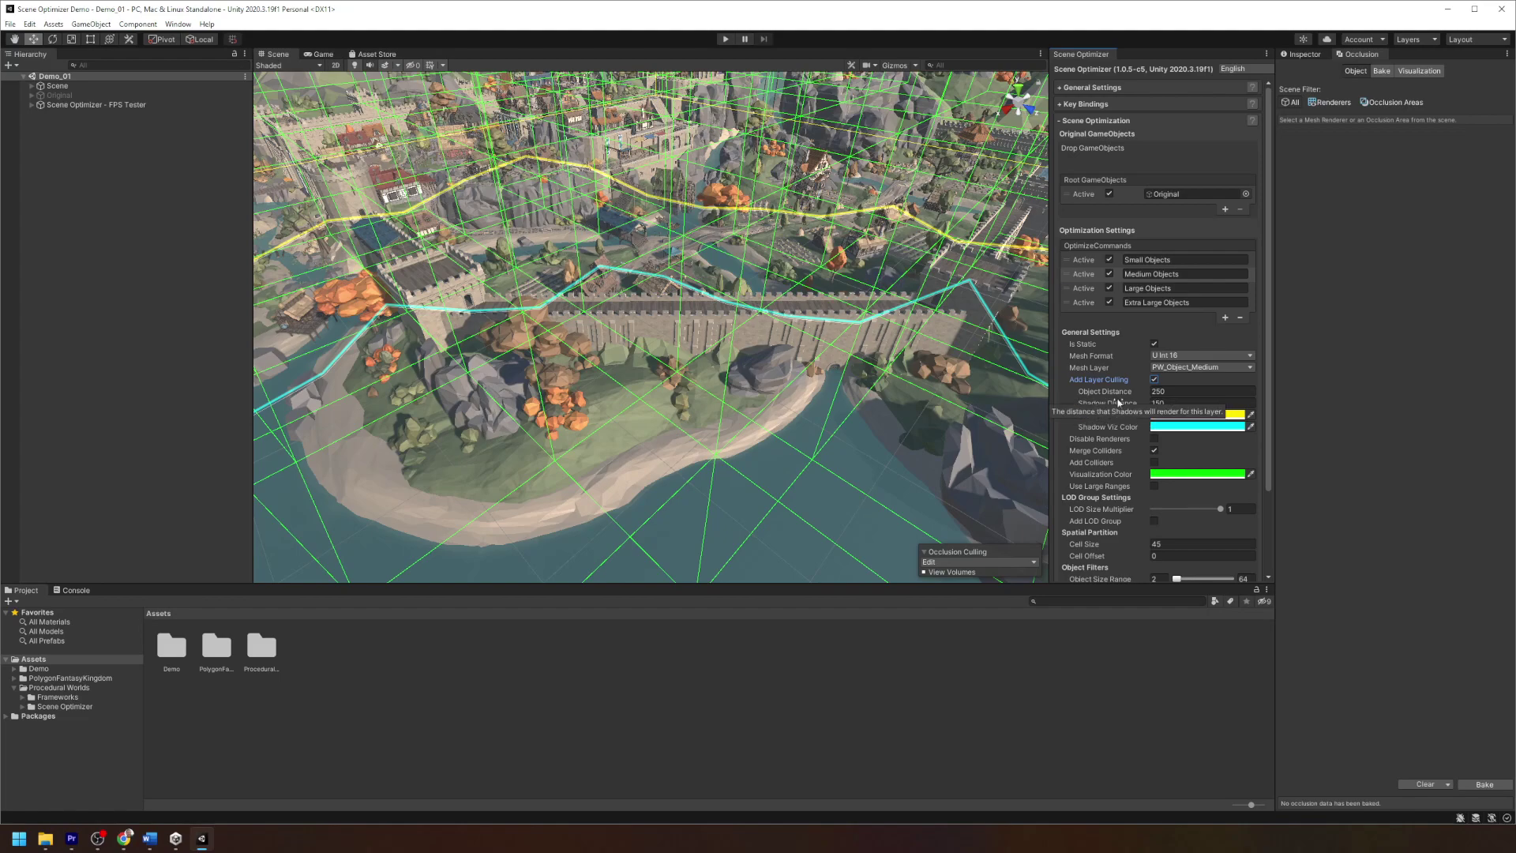
# Step: Set the Large Objects command's Mesh Layer to PW_Object_Large and enable Add Layer Culling for it
pyautogui.click(1083, 289)
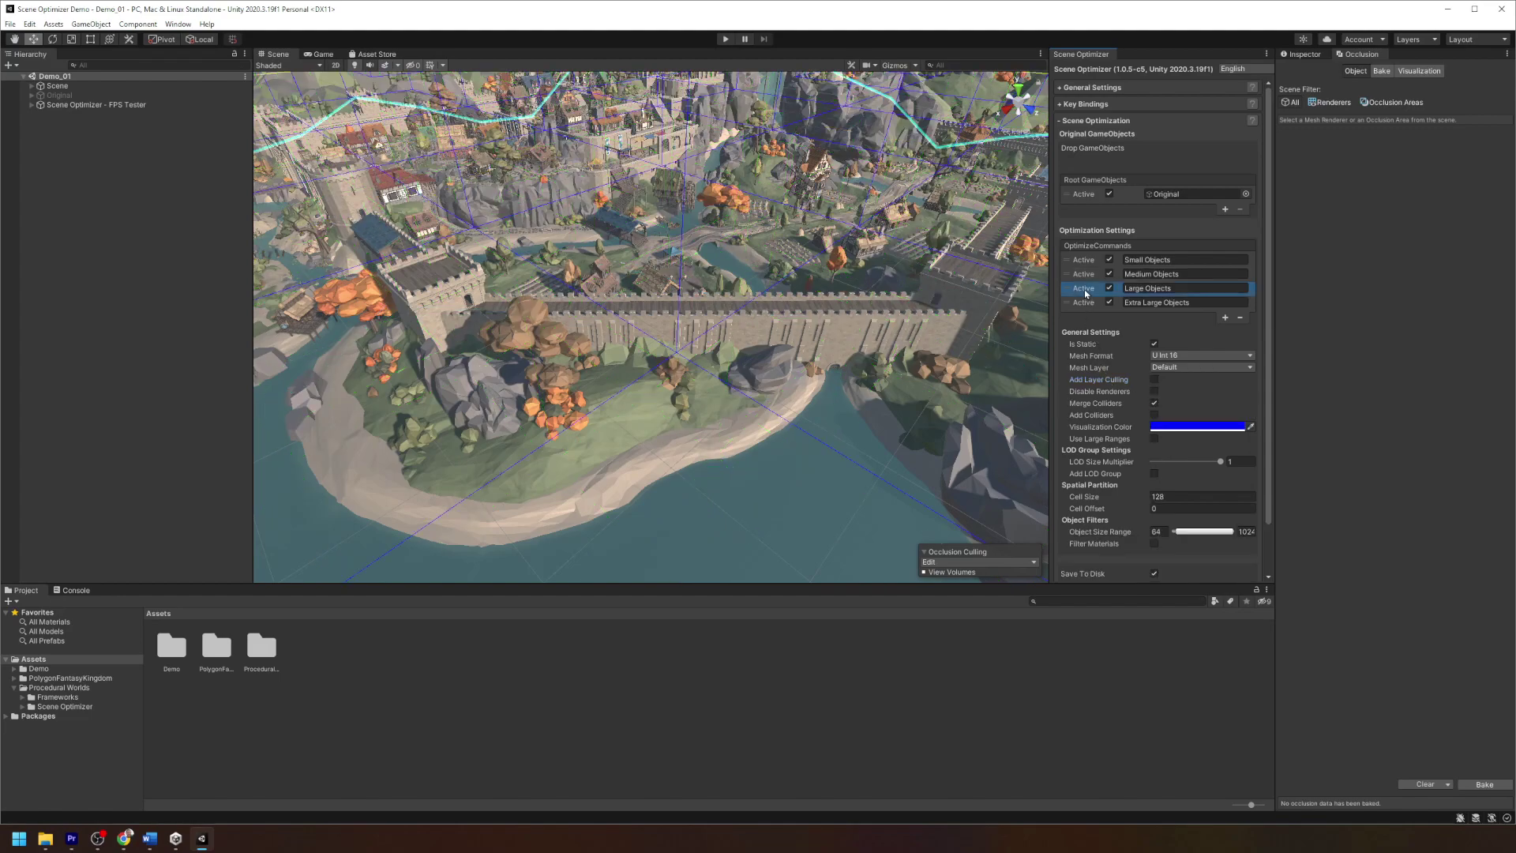
pyautogui.click(1159, 367)
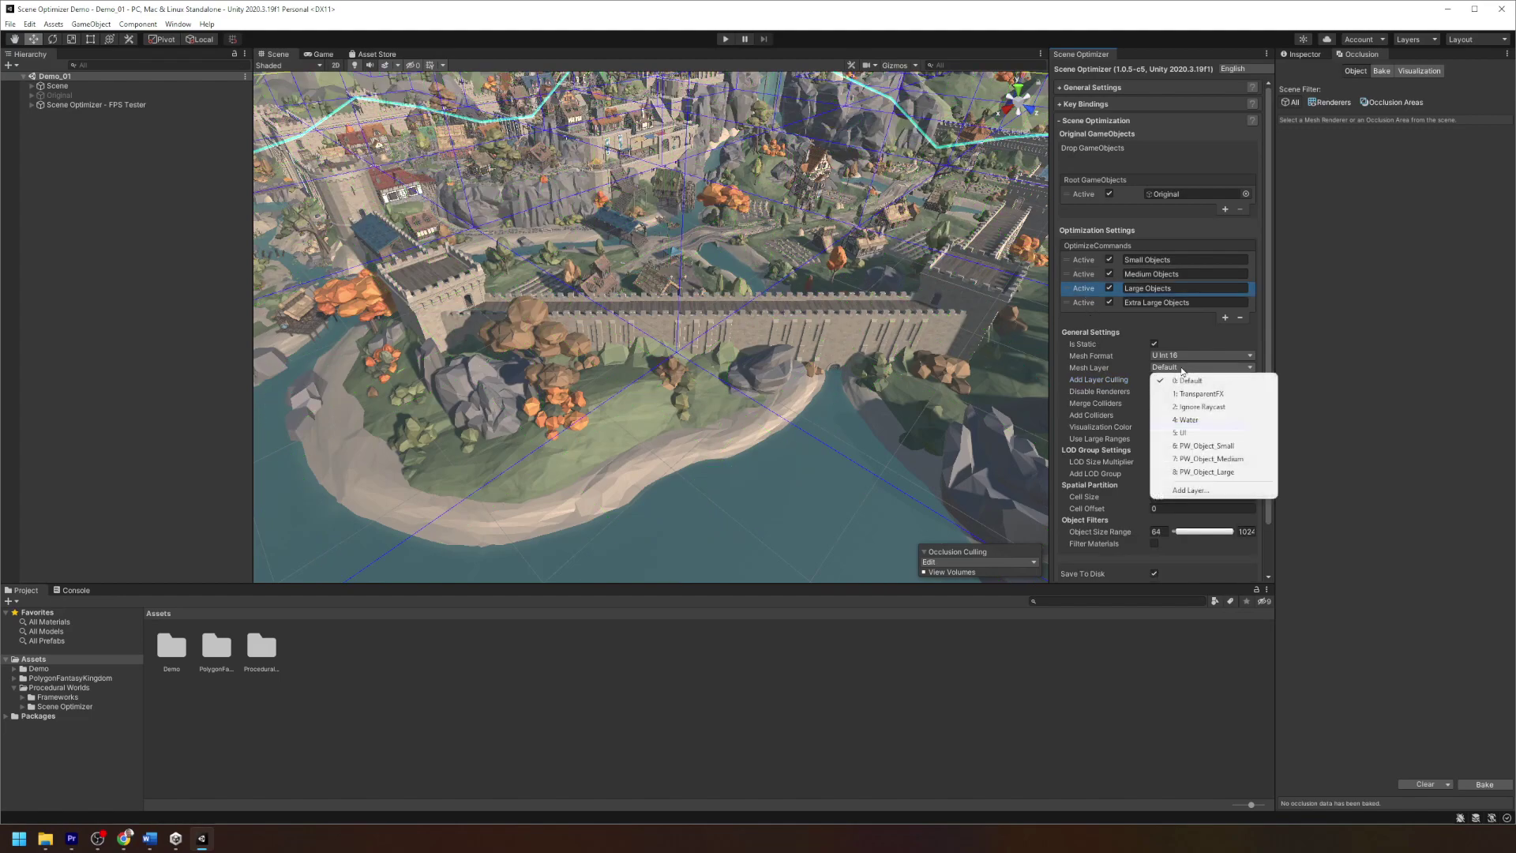
pyautogui.click(1228, 472)
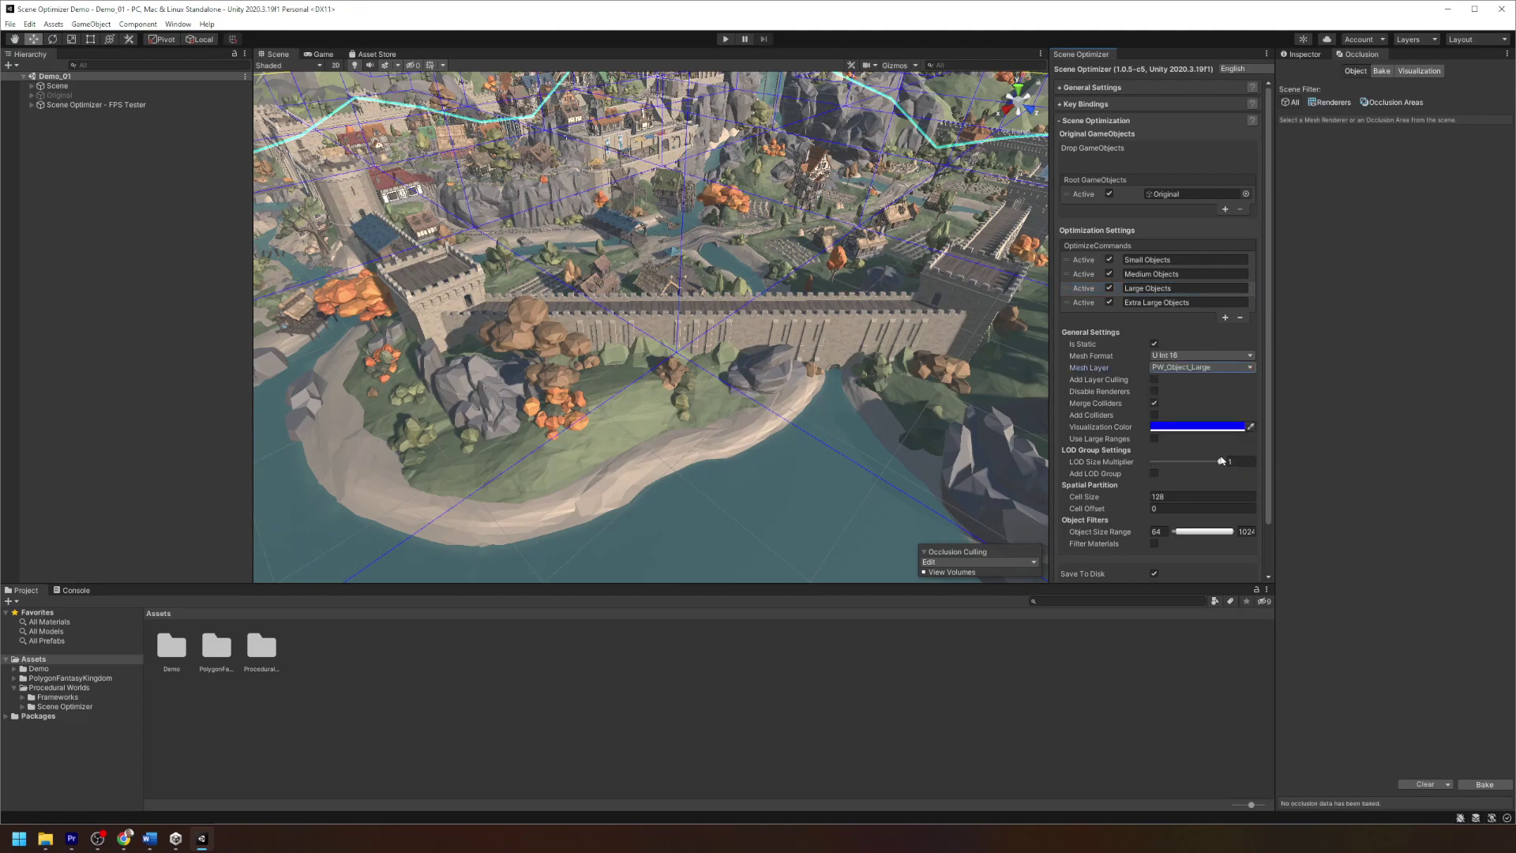
pyautogui.click(1154, 380)
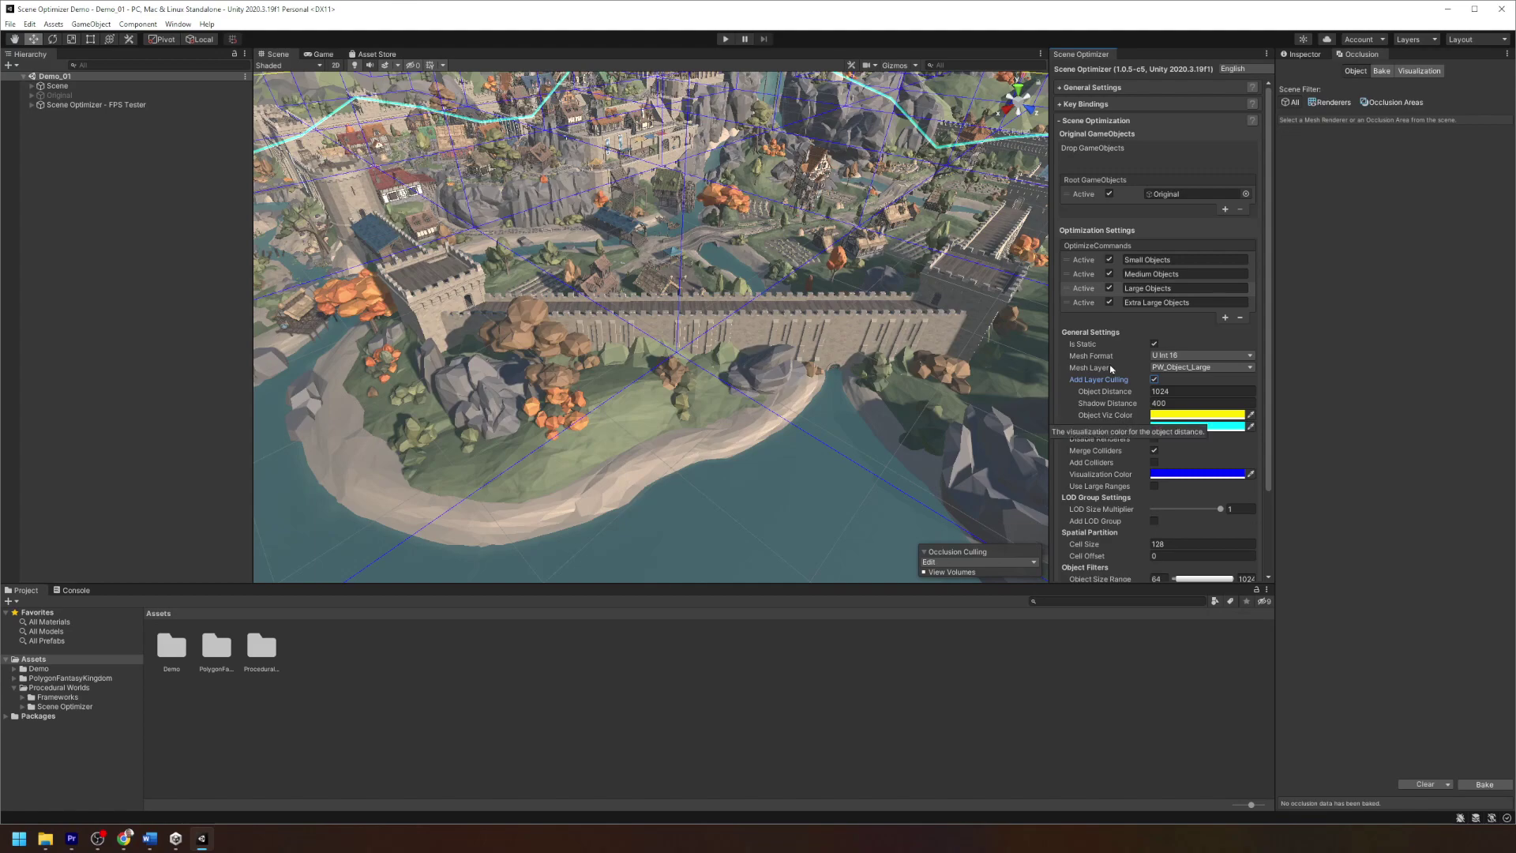
# Step: Review the Extra Large Objects command's settings and run Optimize Scene with the layer culling setup
pyautogui.click(1091, 306)
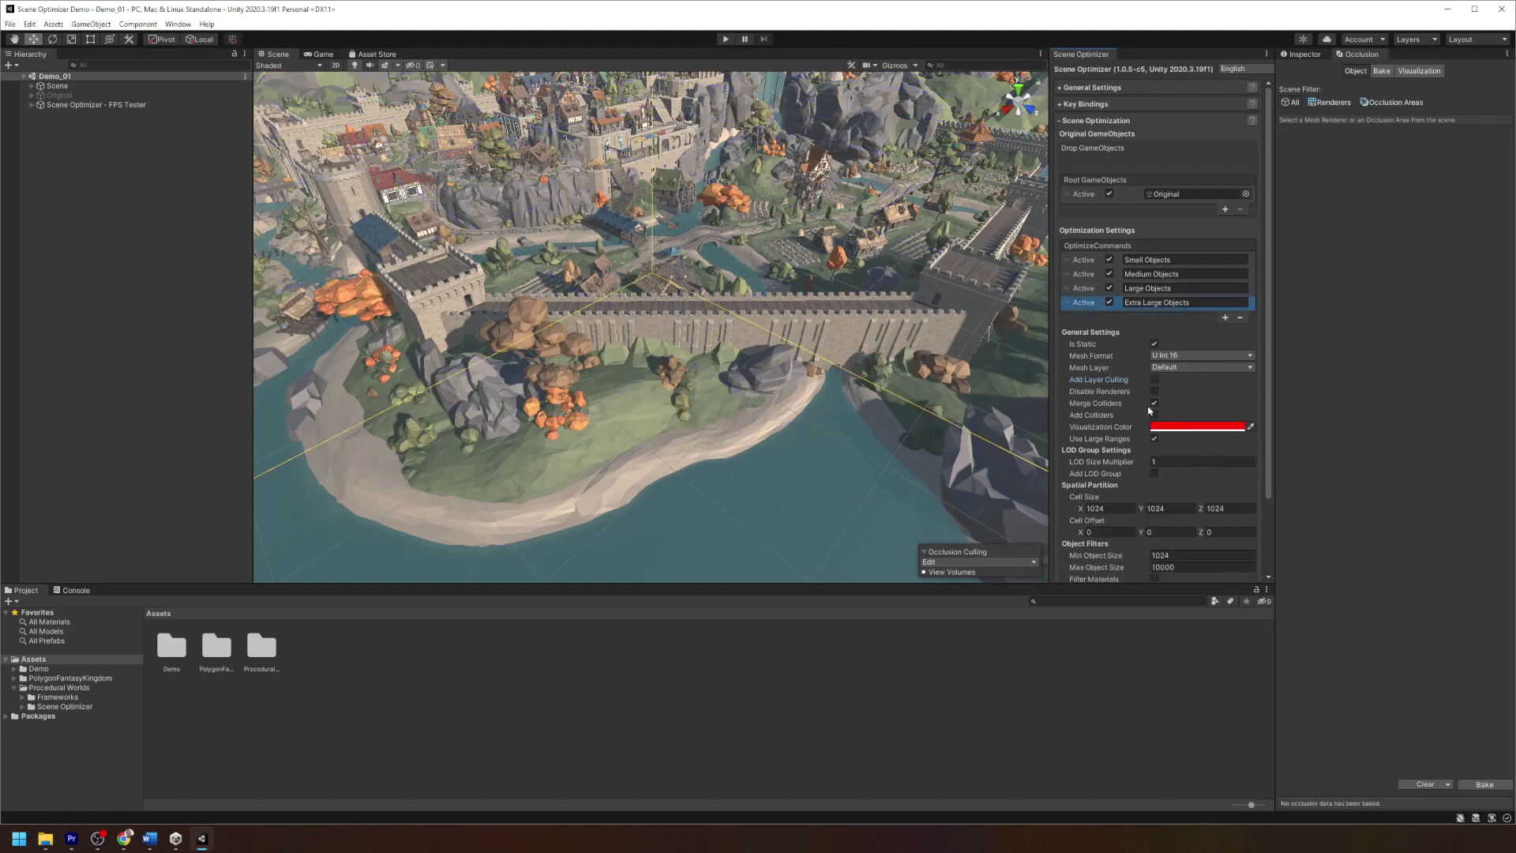
pyautogui.scroll(-3, 1150, 413)
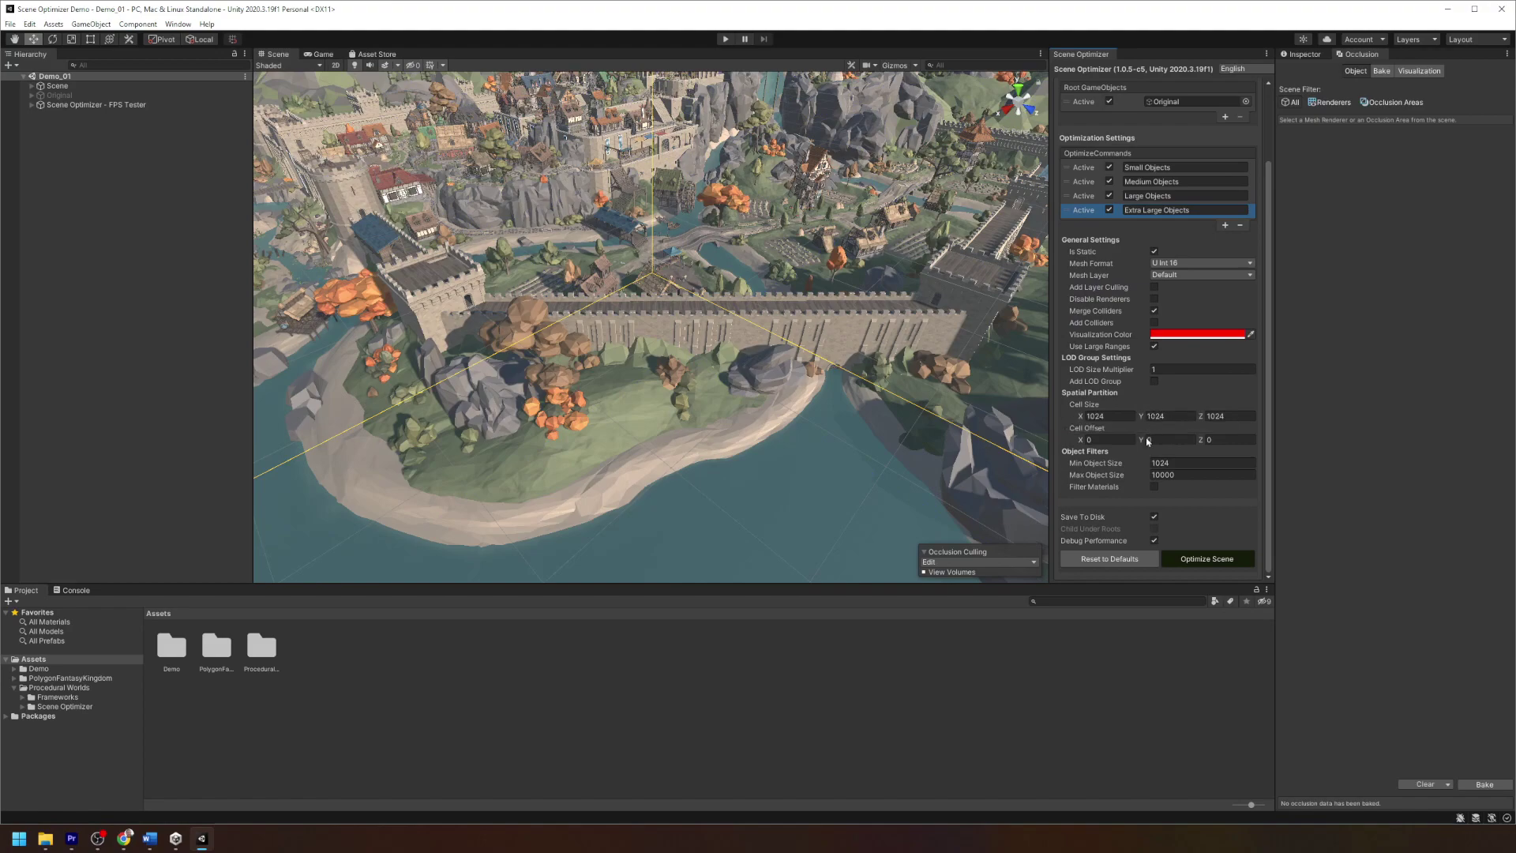
pyautogui.scroll(1, 1137, 459)
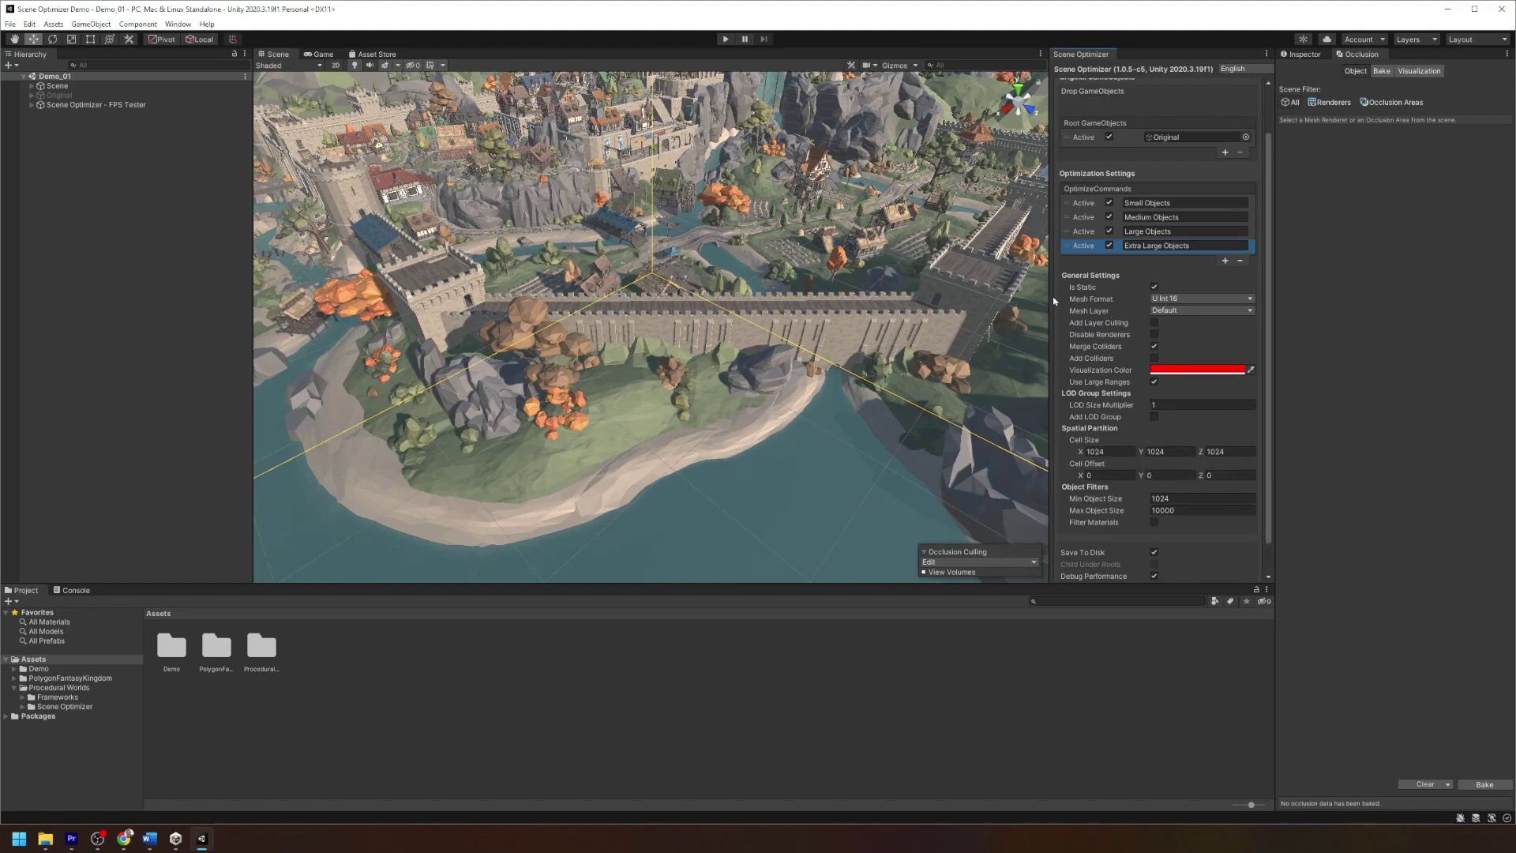
pyautogui.scroll(-1, 1109, 322)
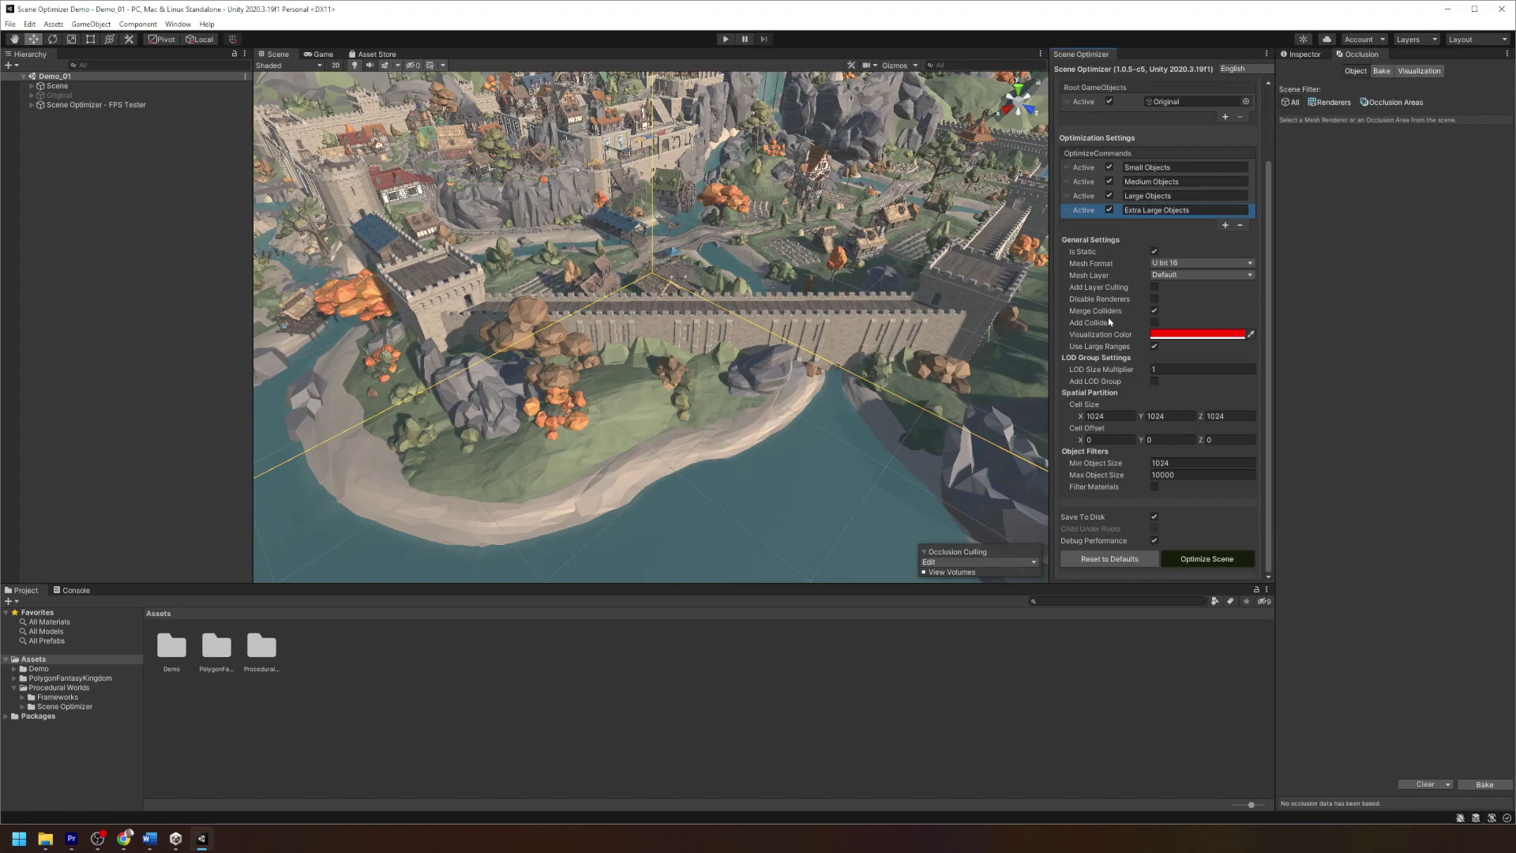
pyautogui.click(1224, 560)
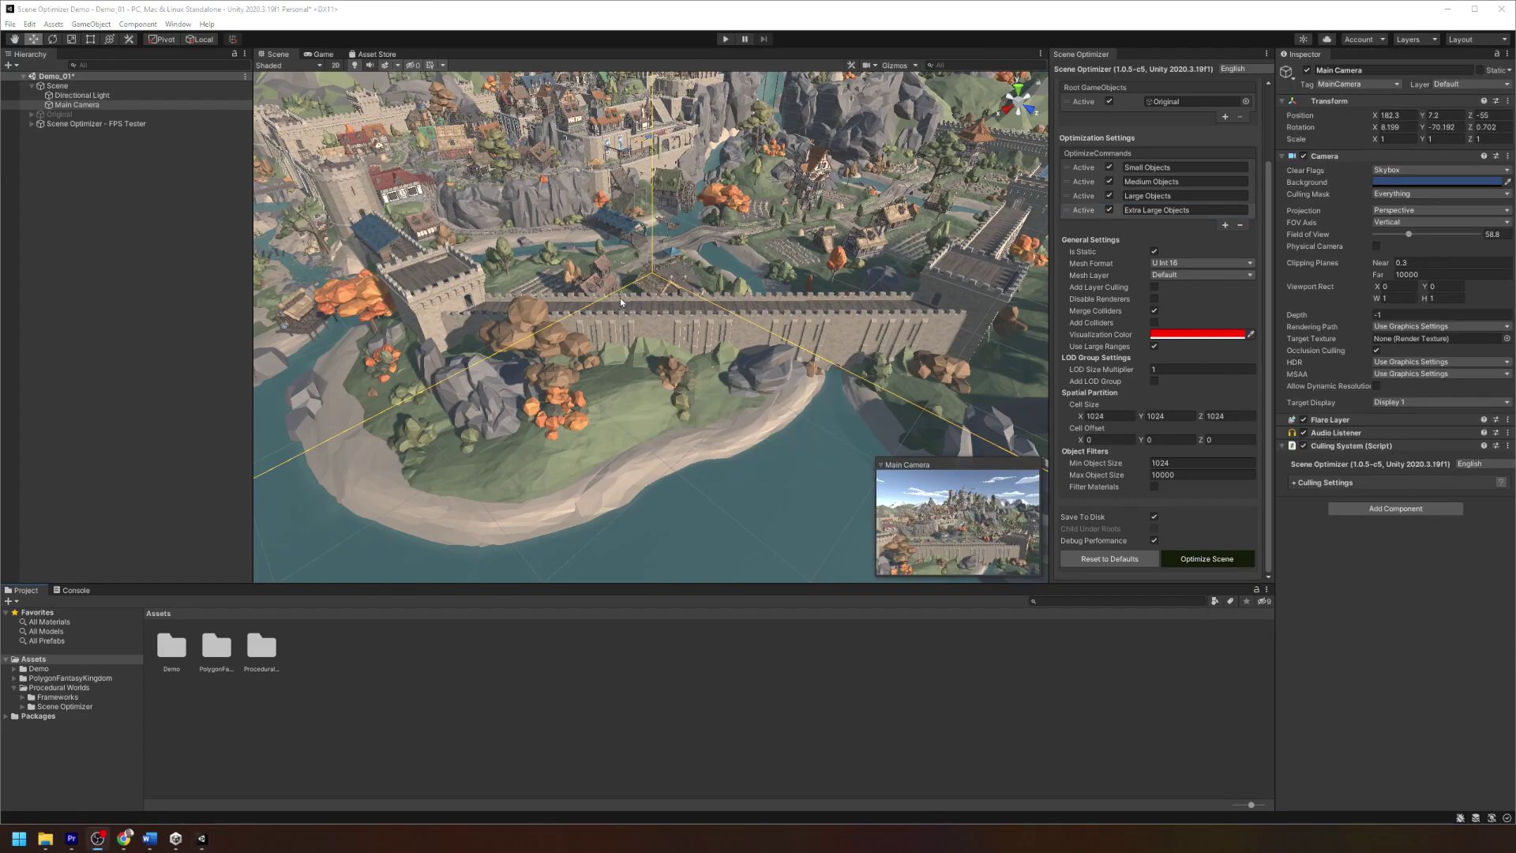
# Step: Expand the Main Camera's Culling Settings and try adjusting the PW_Object_Small object culling distance while watching the Game view
pyautogui.click(103, 105)
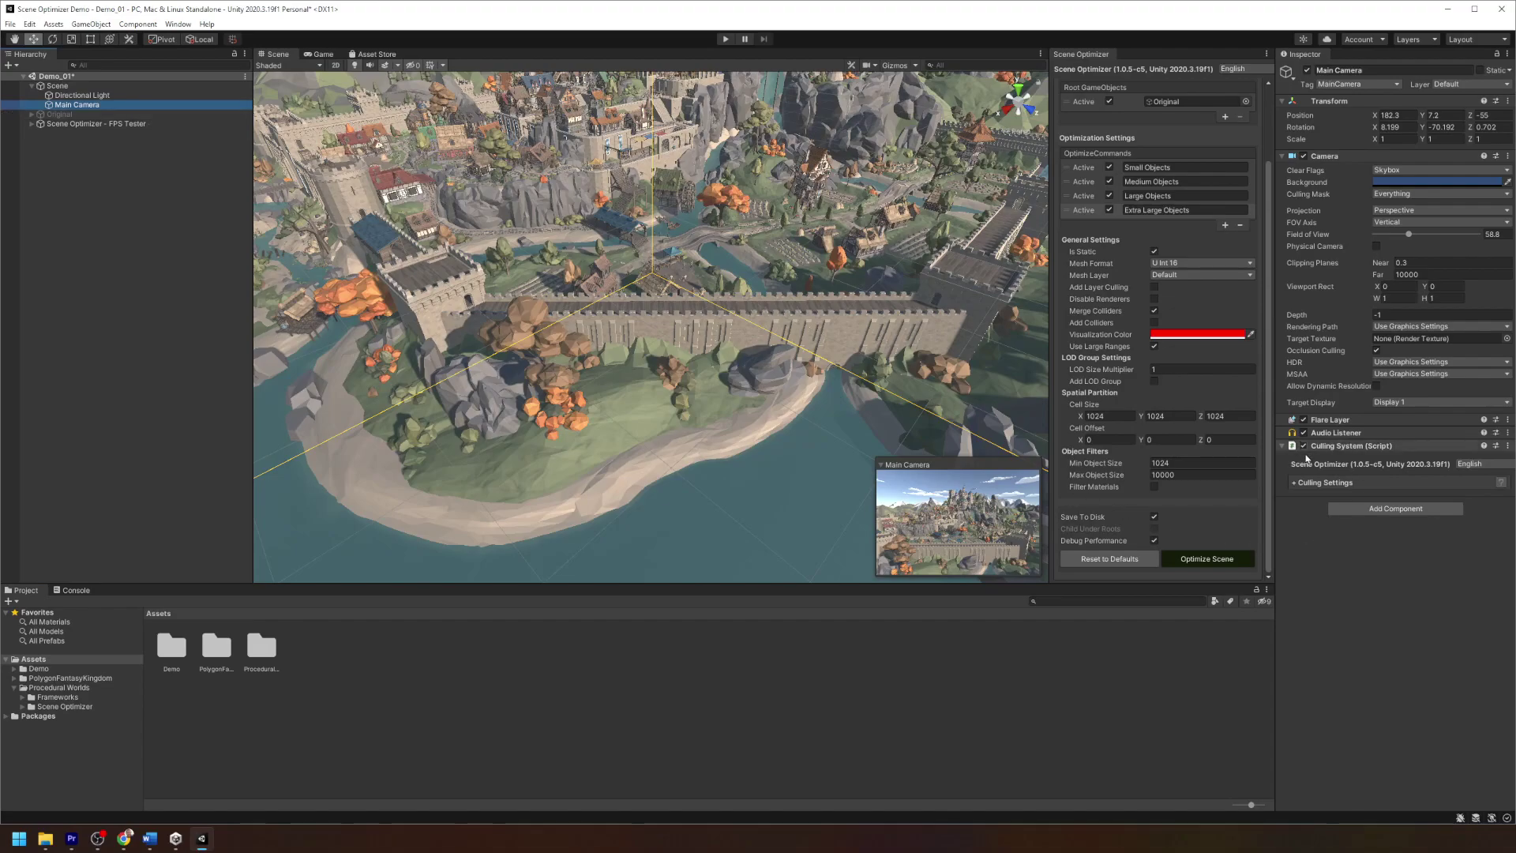
pyautogui.click(1334, 483)
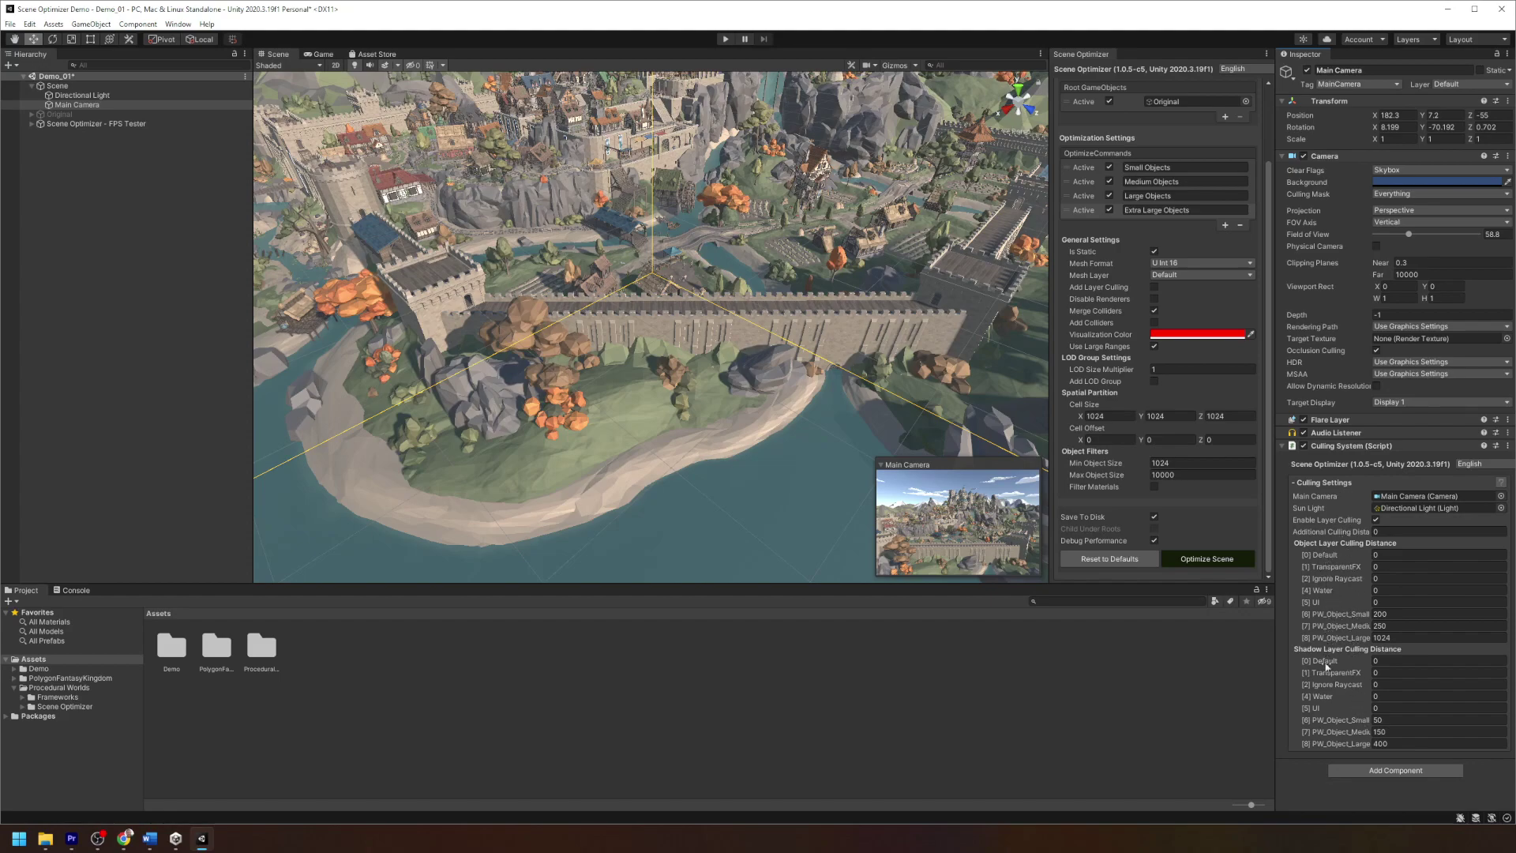
pyautogui.click(319, 54)
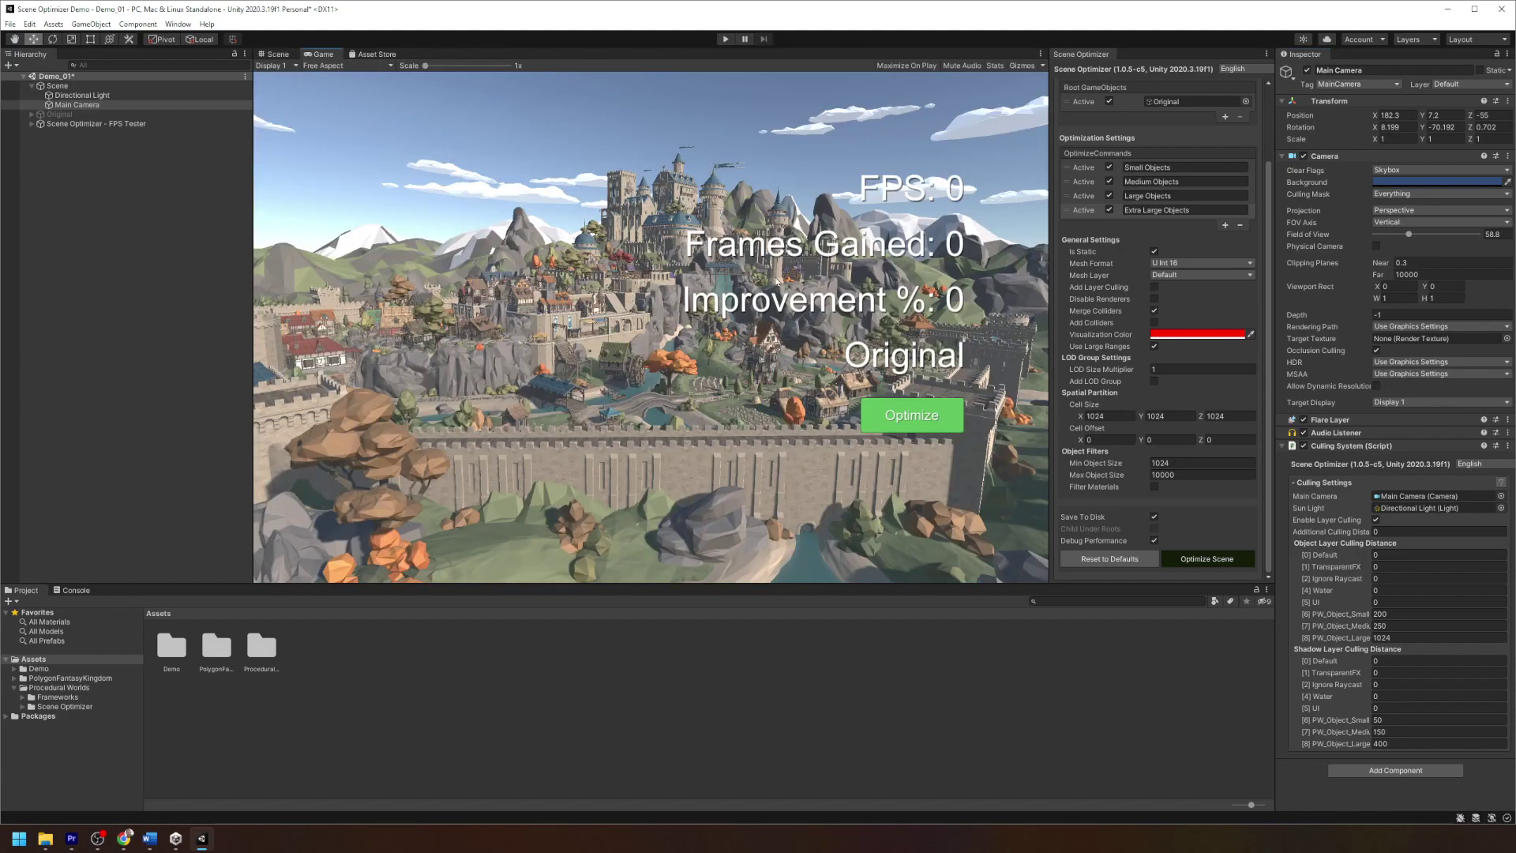
pyautogui.moveTo(1332, 614); pyautogui.dragTo(1244, 620)
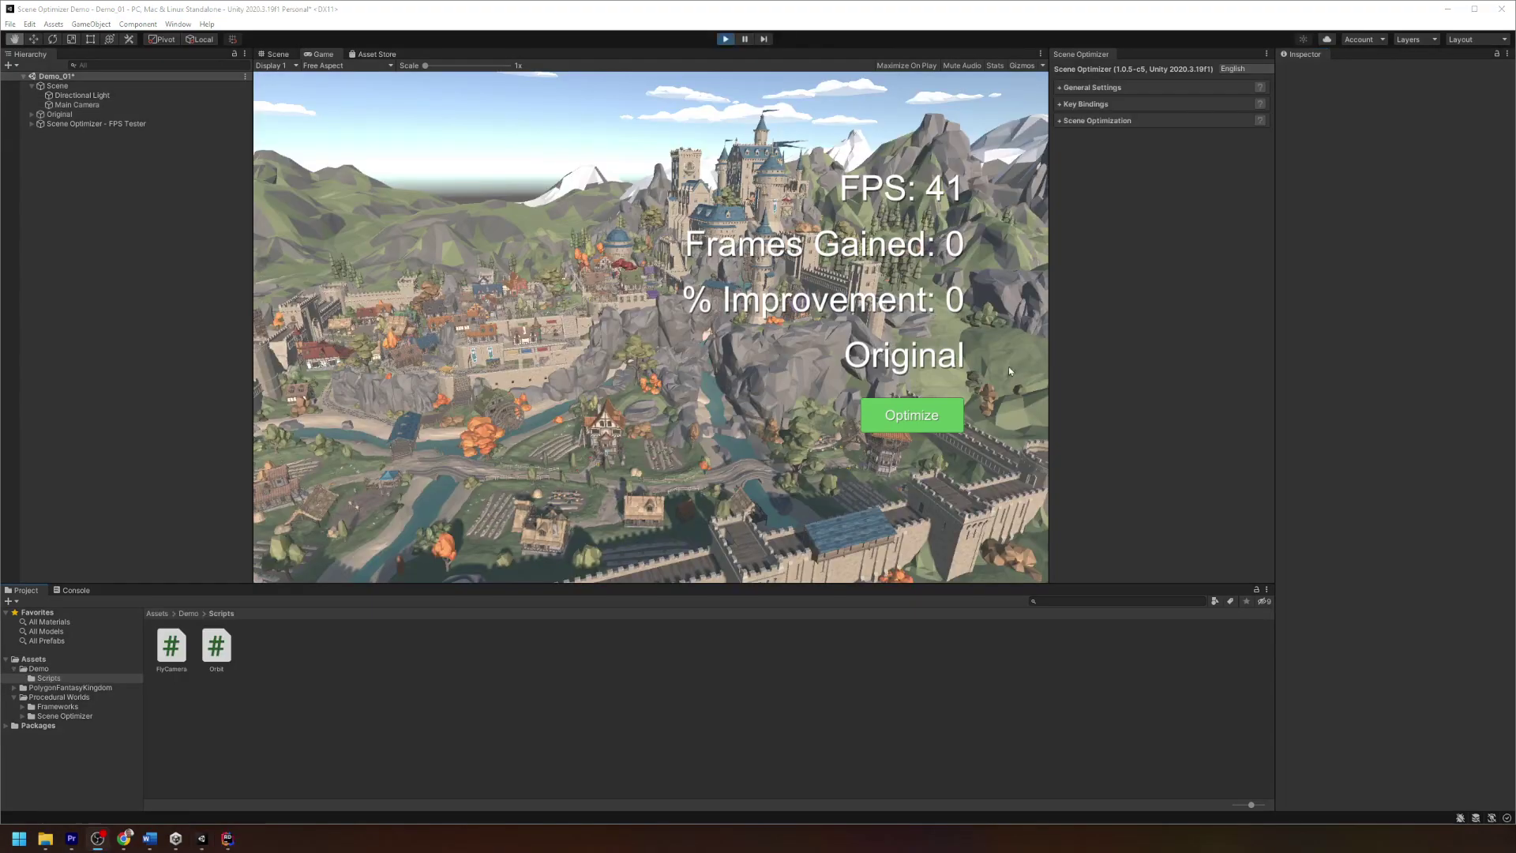
# Step: Compare frame rates in the playing scene by switching between the Original and Optimized versions
pyautogui.click(1010, 371)
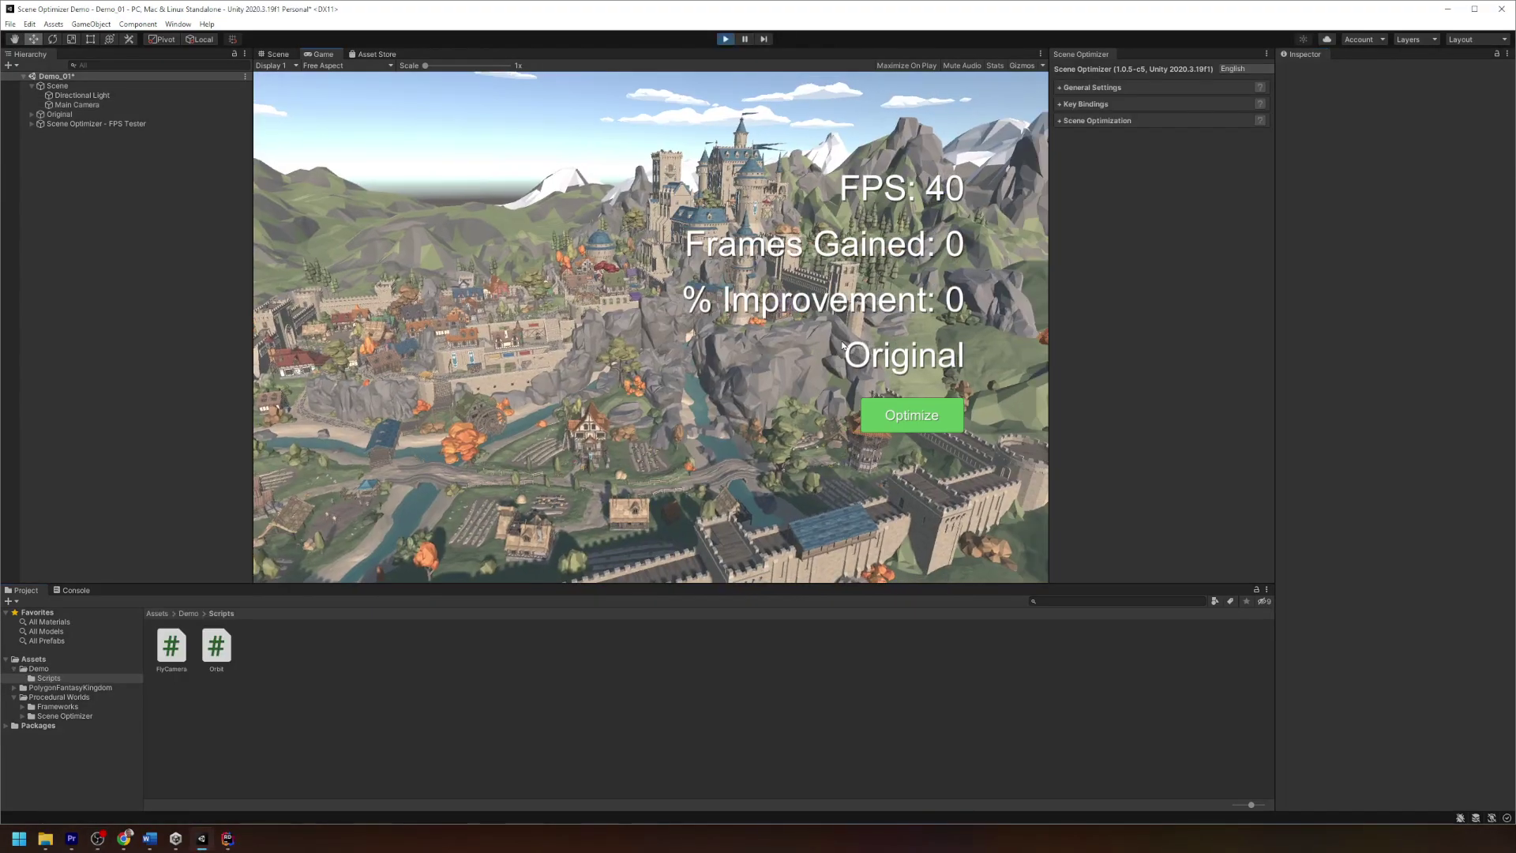
pyautogui.click(924, 416)
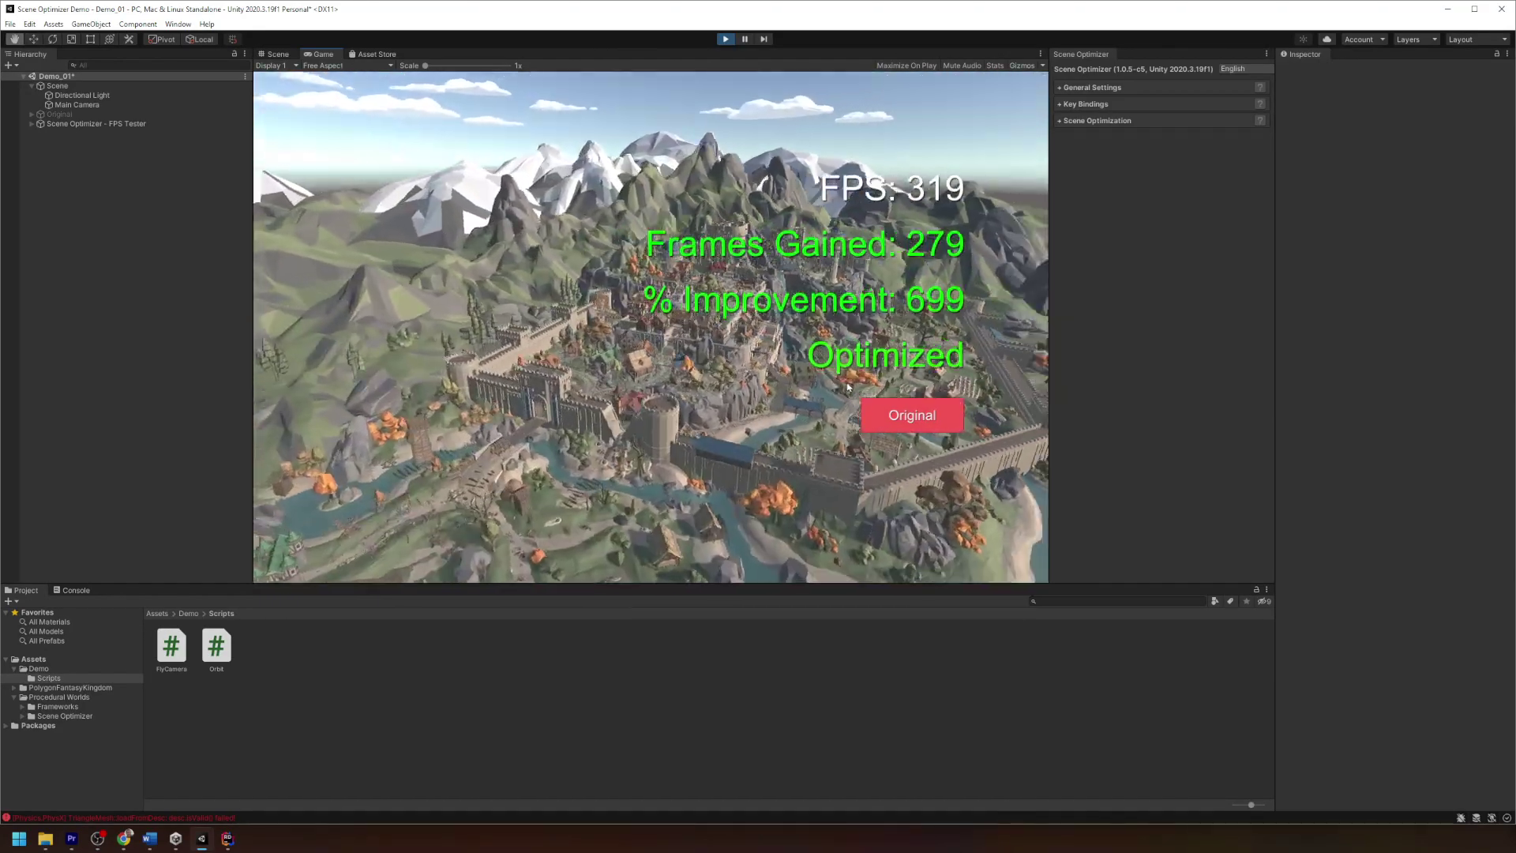
pyautogui.click(912, 415)
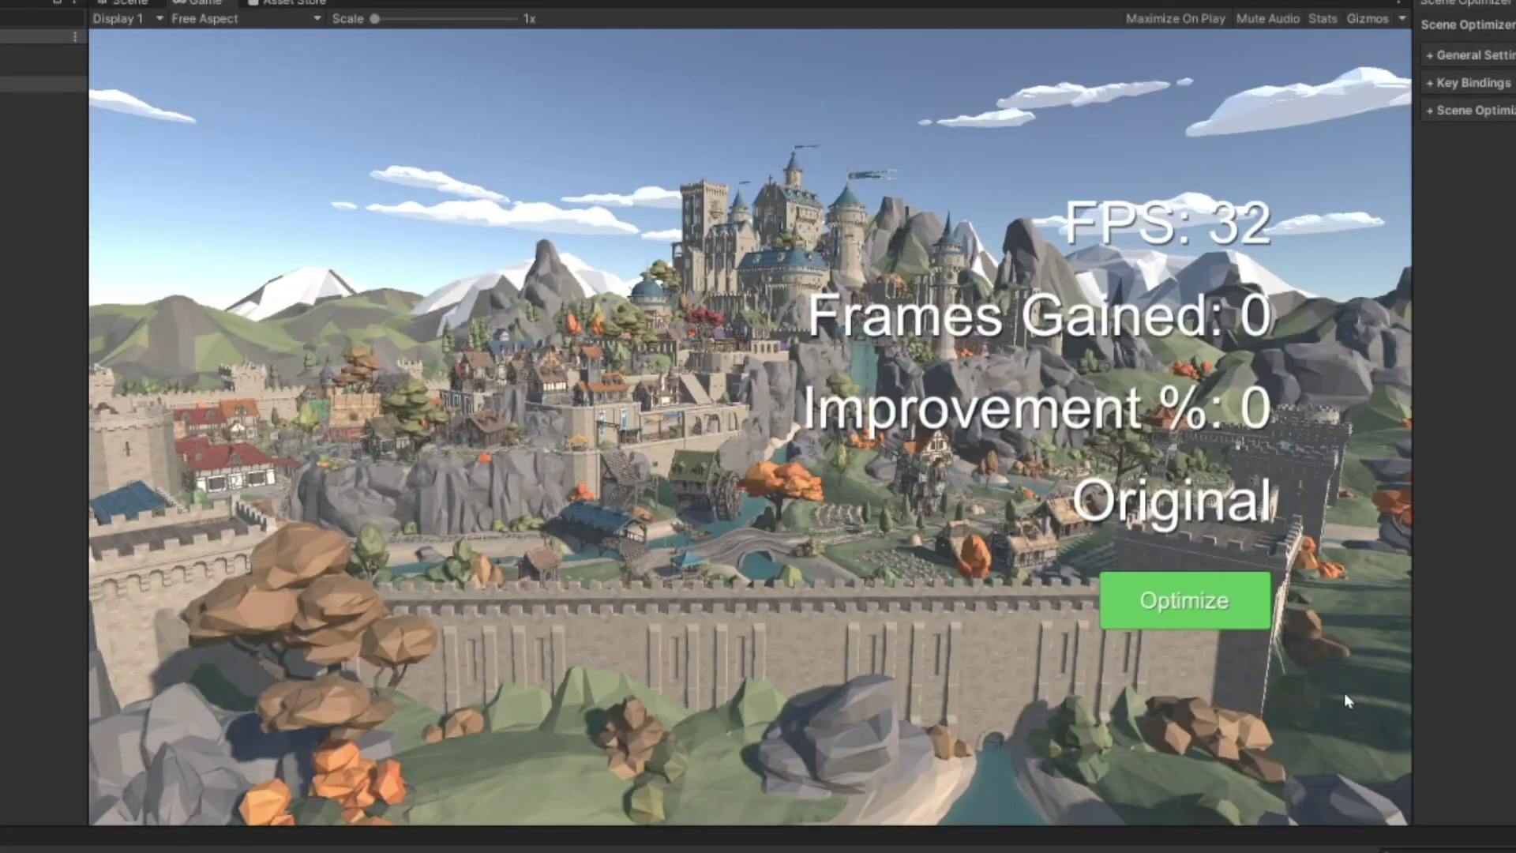
pyautogui.click(1243, 613)
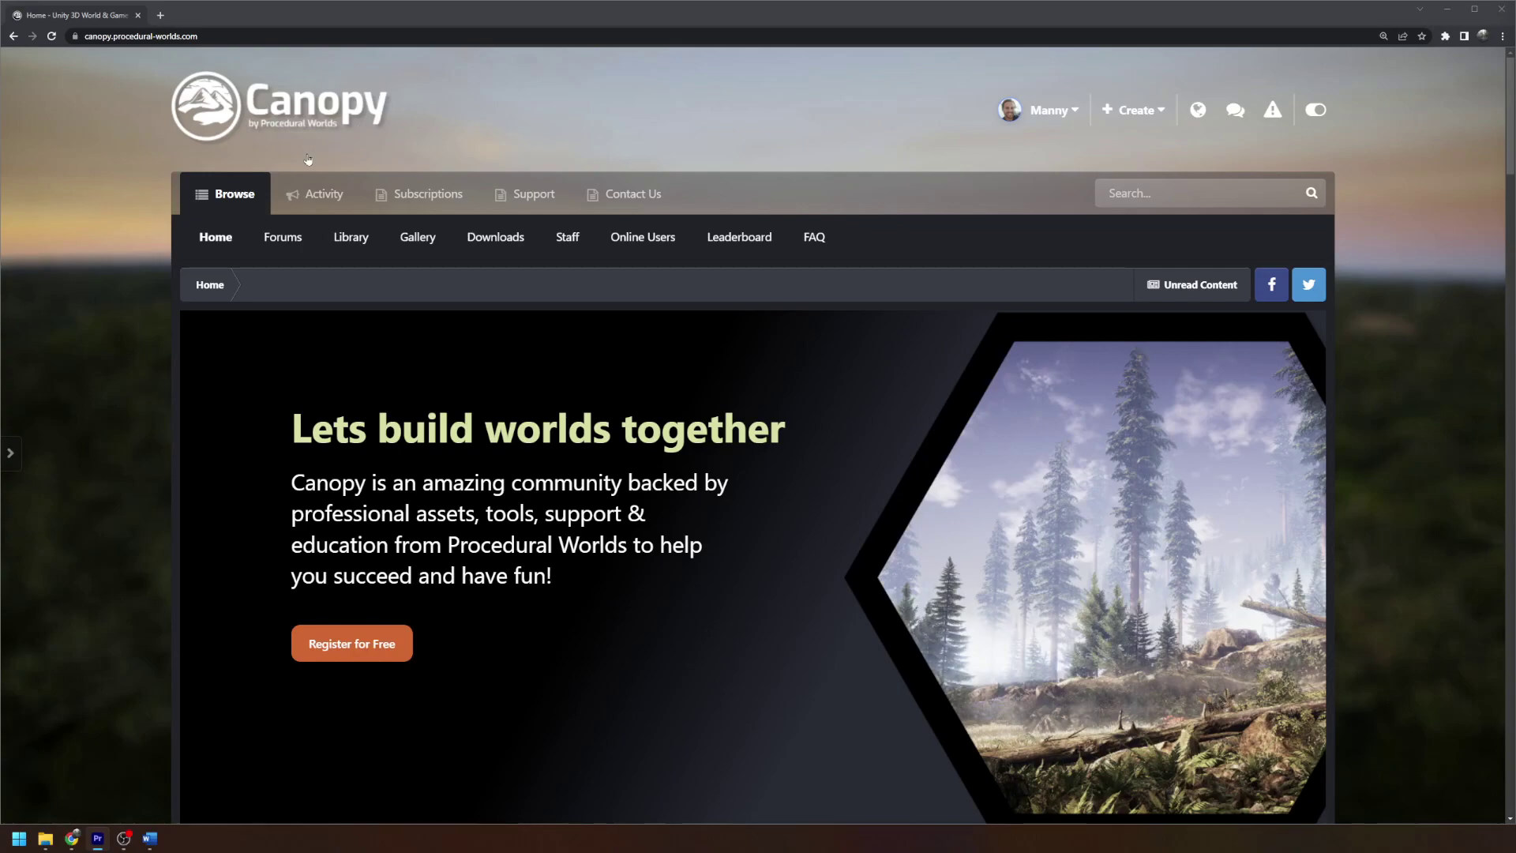
# Step: Switch to the browser, open the Canopy forums, and turn on all notifications for the Procedural Worlds YouTube channel
pyautogui.click(286, 235)
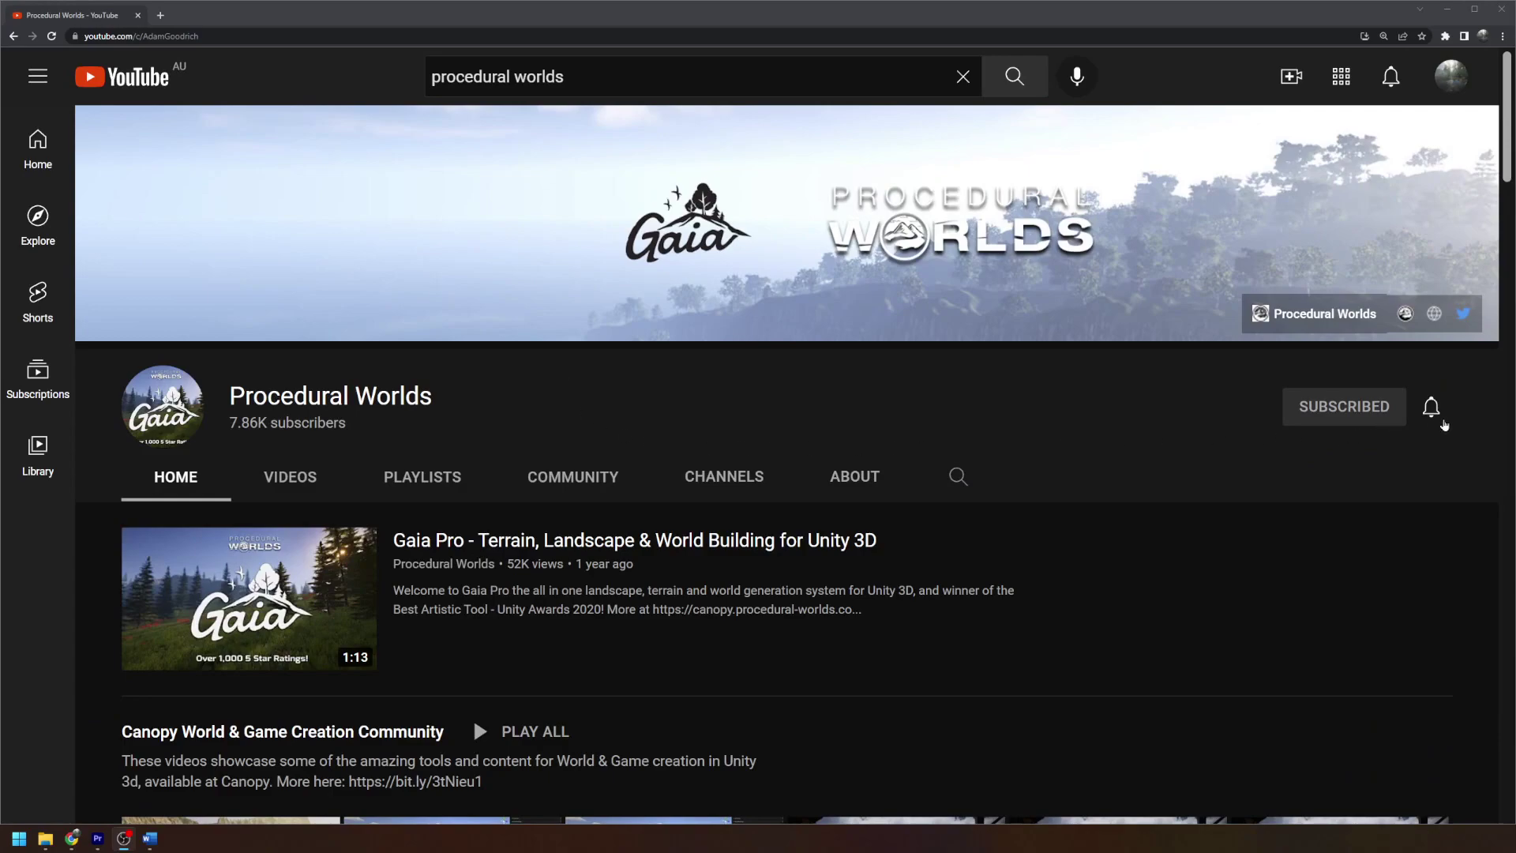
pyautogui.click(1431, 408)
pyautogui.click(1374, 455)
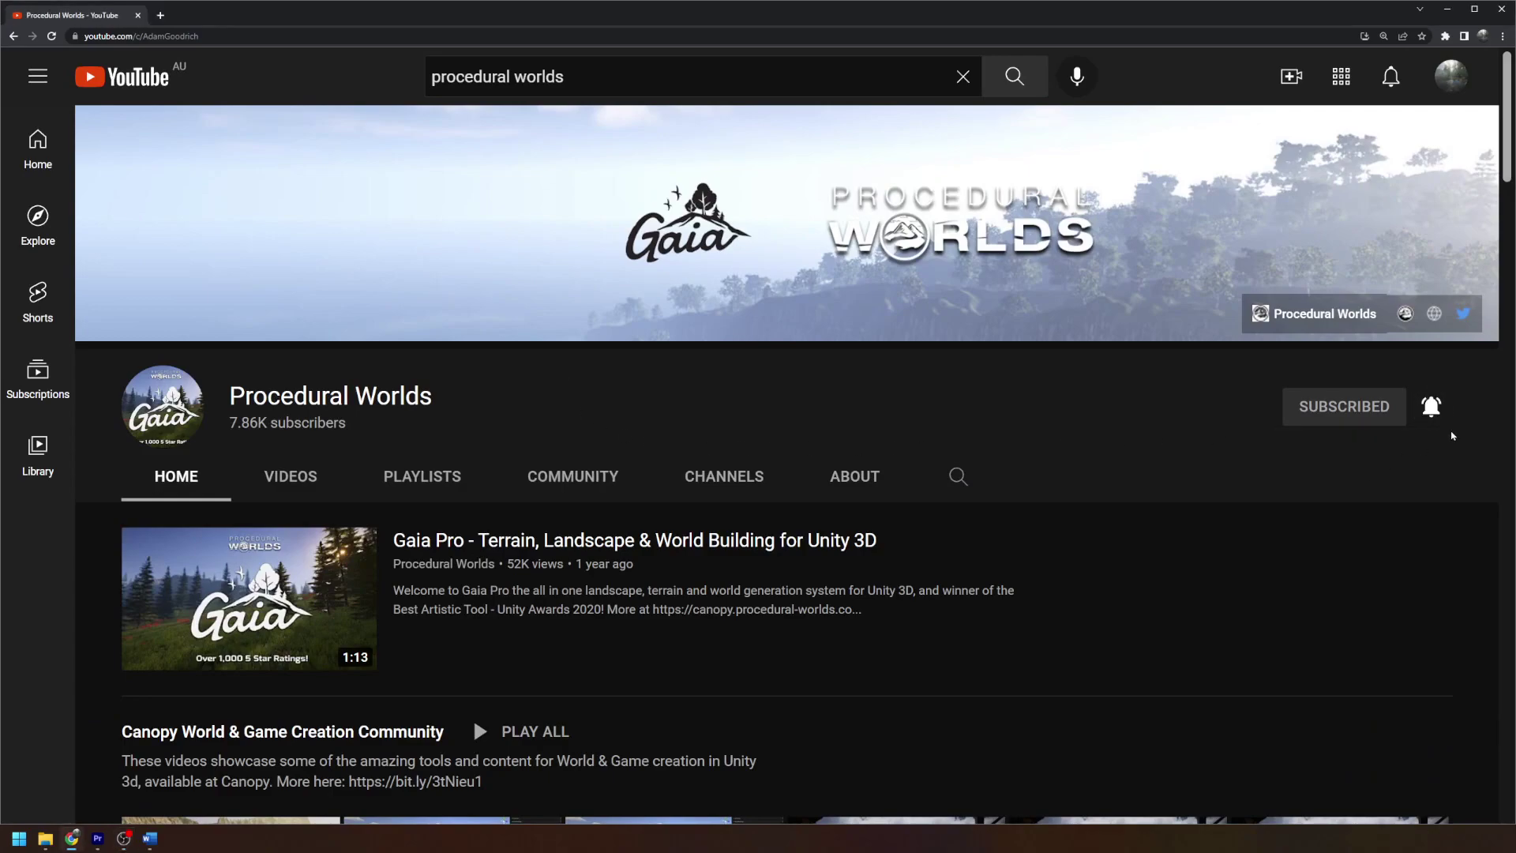